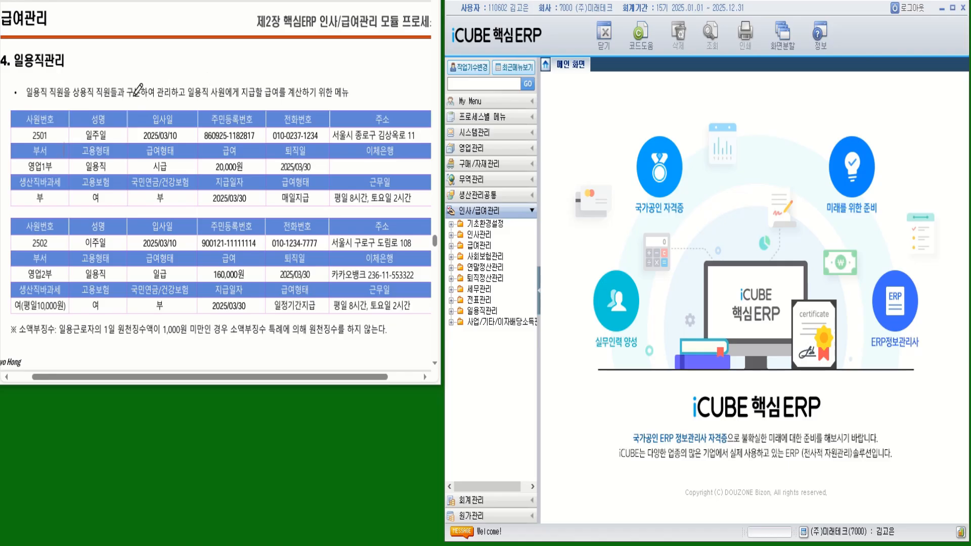
- Mark 구분하여 in the text and tick both workers' names and the first hire date
drag(136, 83, 166, 80)
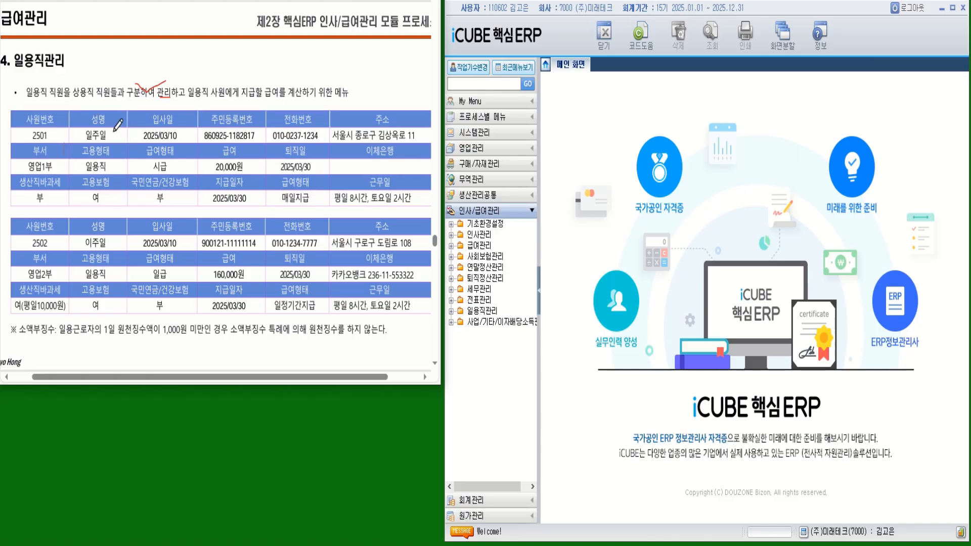
drag(115, 128, 117, 129)
drag(113, 242, 116, 239)
drag(180, 134, 187, 133)
- Tick both retirement dates, including 2025/03/30, and the pay types 시급 and 일급
drag(321, 272, 326, 268)
drag(316, 167, 324, 163)
drag(175, 165, 181, 162)
drag(173, 273, 180, 269)
- Circle (평일10,000원), mark 매일지급 and 일정기간지급, and mark the under-1,000원 withholding note
mouse_move(64, 308)
mouse_down()
mouse_move(53, 317)
mouse_move(17, 306)
mouse_move(35, 294)
mouse_up()
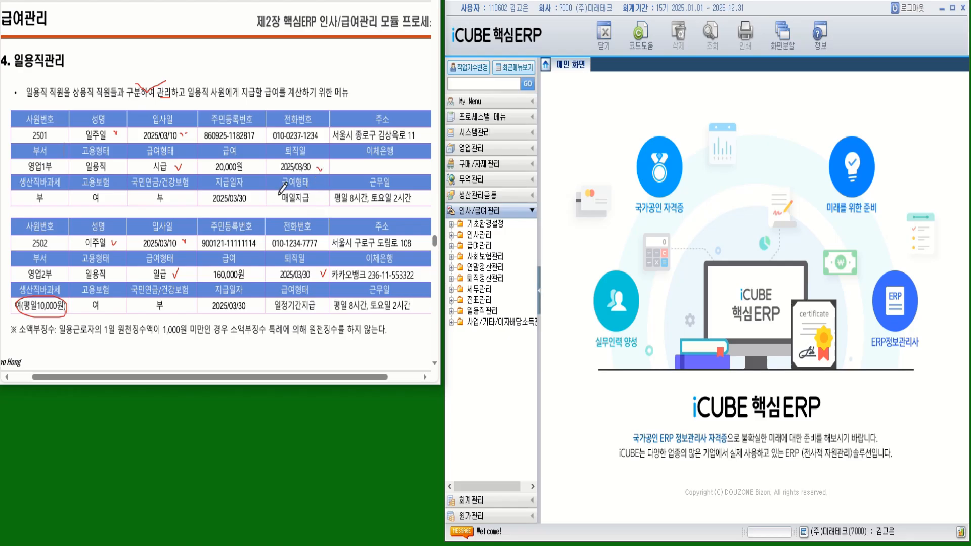
mouse_move(271, 181)
mouse_down()
mouse_move(283, 206)
mouse_move(313, 206)
mouse_move(321, 175)
mouse_move(267, 178)
mouse_up()
mouse_move(271, 285)
mouse_down()
mouse_move(271, 312)
mouse_move(322, 309)
mouse_move(323, 282)
mouse_move(273, 284)
mouse_up()
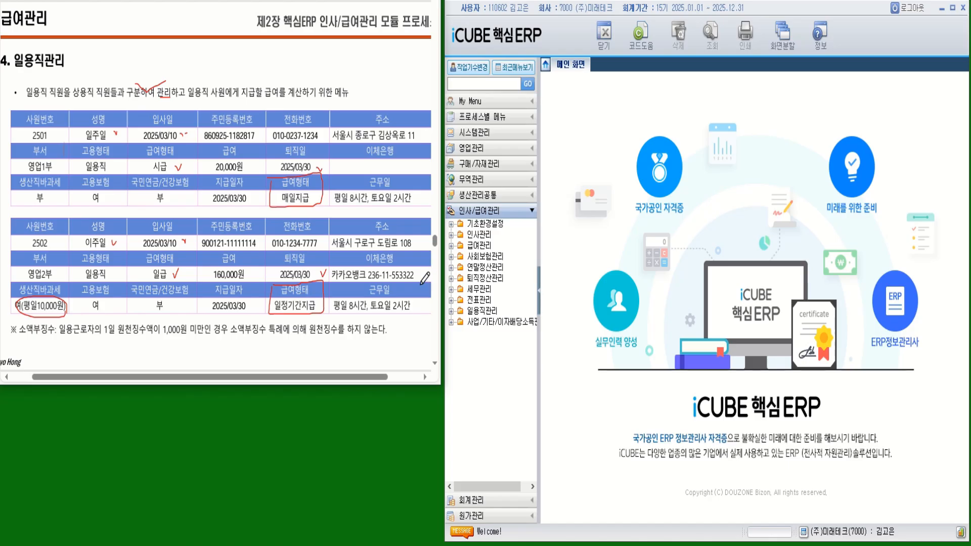
mouse_move(183, 335)
mouse_down()
mouse_move(152, 334)
mouse_move(167, 321)
mouse_move(183, 337)
mouse_move(277, 336)
mouse_up()
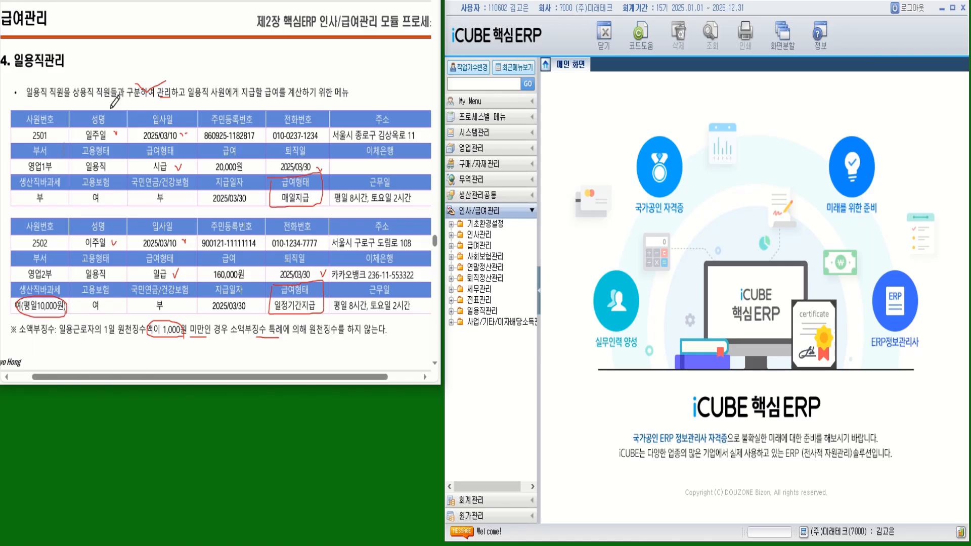
click(483, 314)
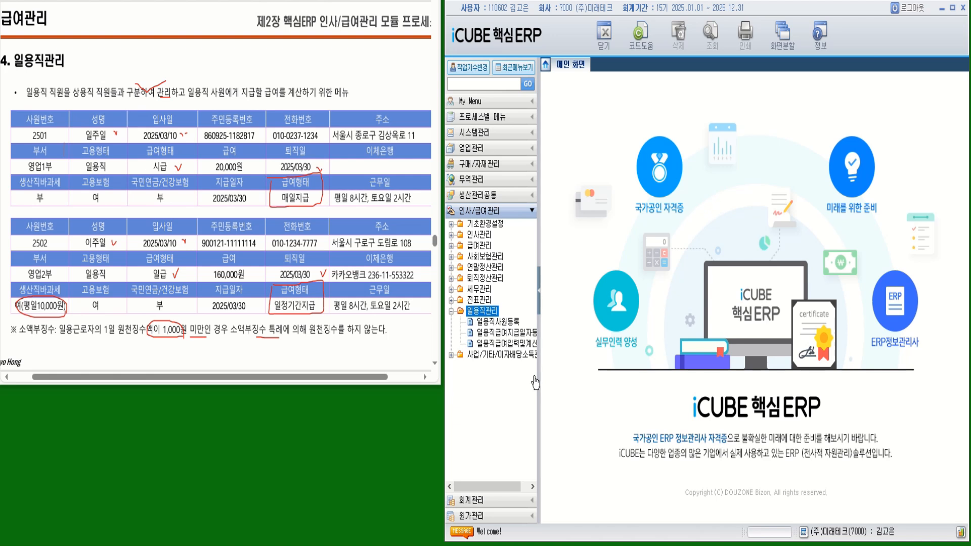
- Register daily worker 2501 with the worker's name and hire date 2025/03/10 in 일용직사원등록
click(510, 325)
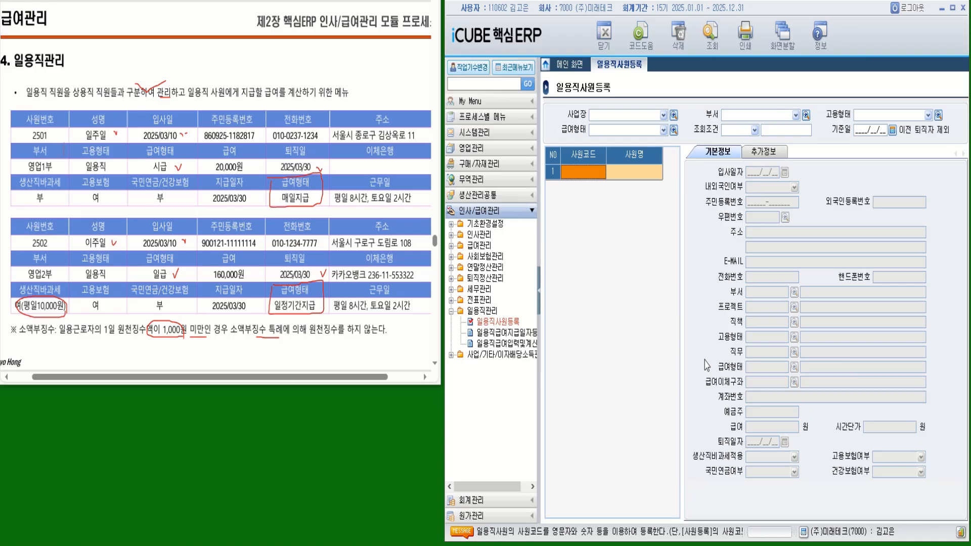
text(2)
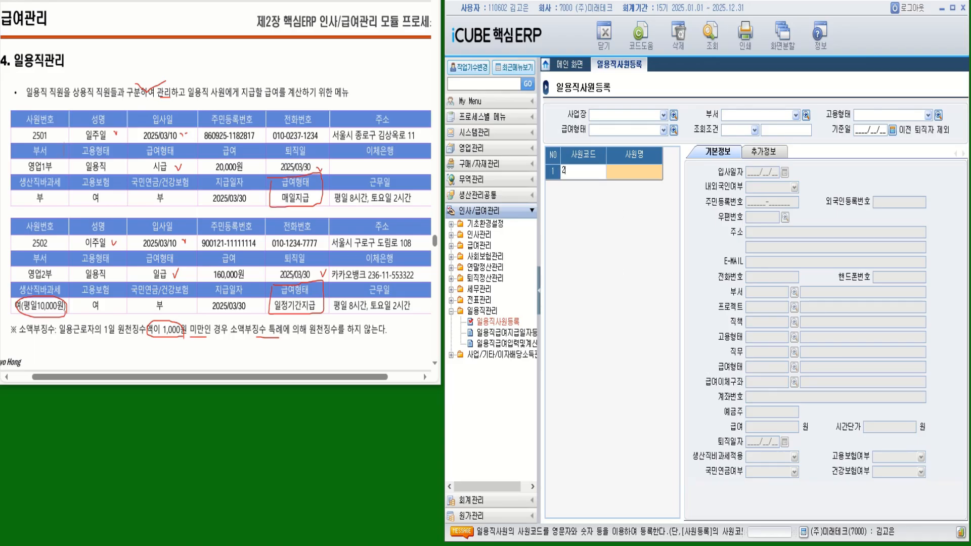
text(0501)
key(Return)
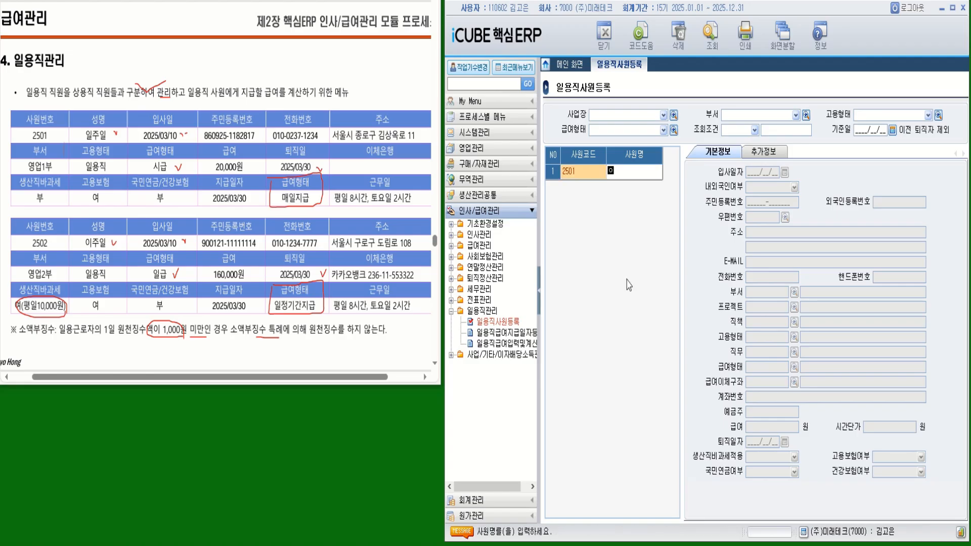
key(Return)
text(2025/03/)
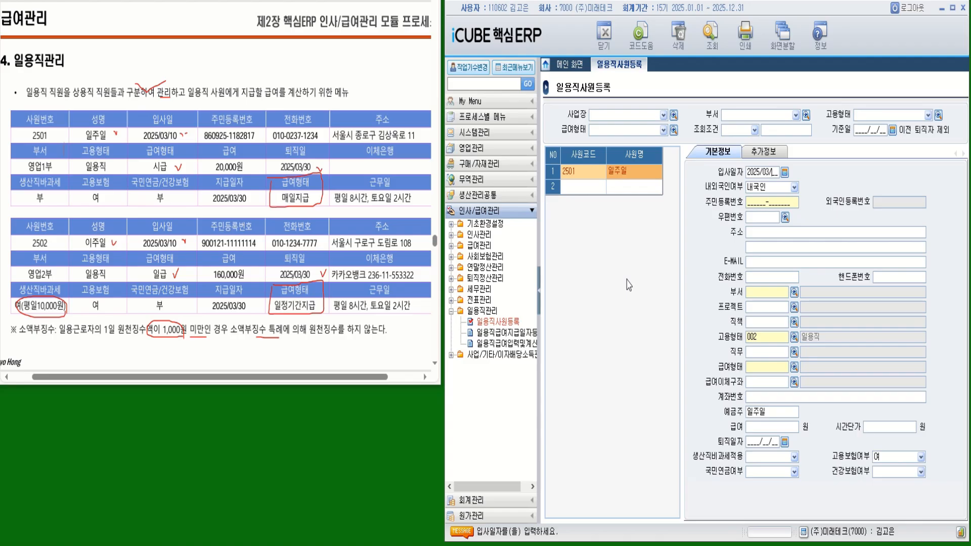
text(10)
key(Return)
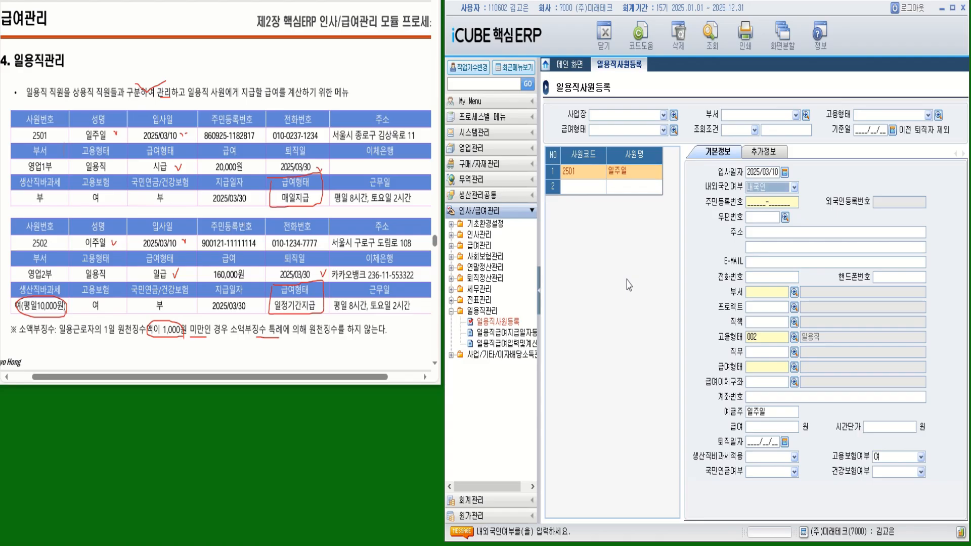
- Enter employee 2501's resident registration number
click(749, 202)
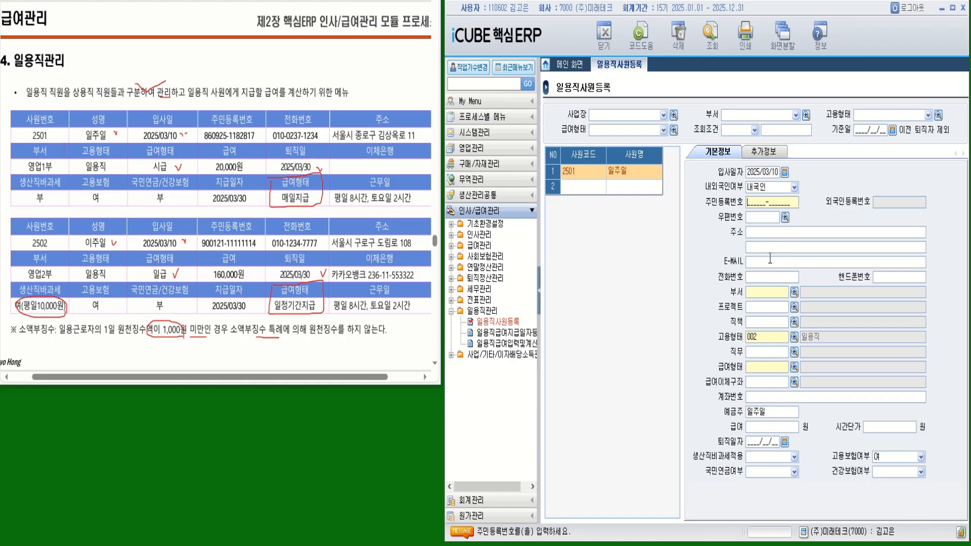
click(785, 219)
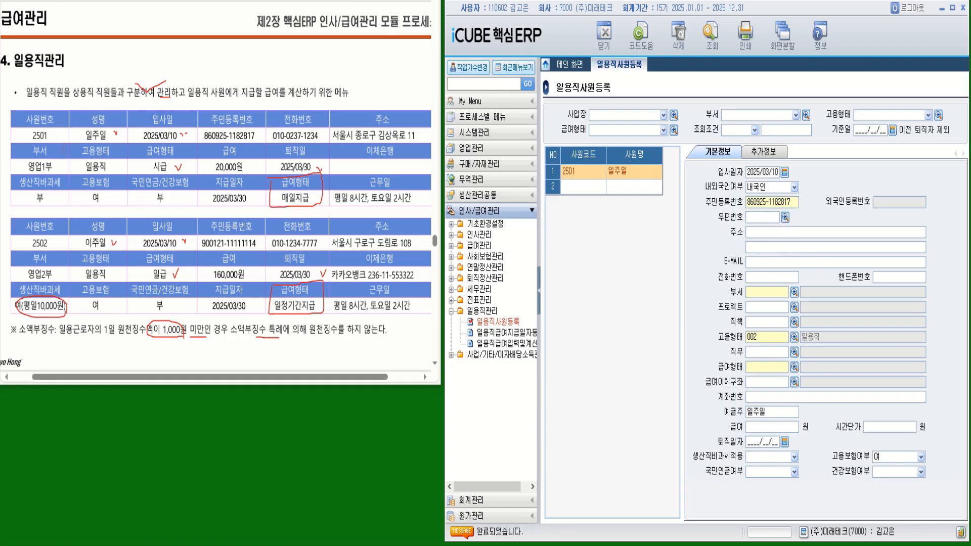
- Search the street address under region 서울특별시 and fill in 2501's postal code and home address
click(658, 156)
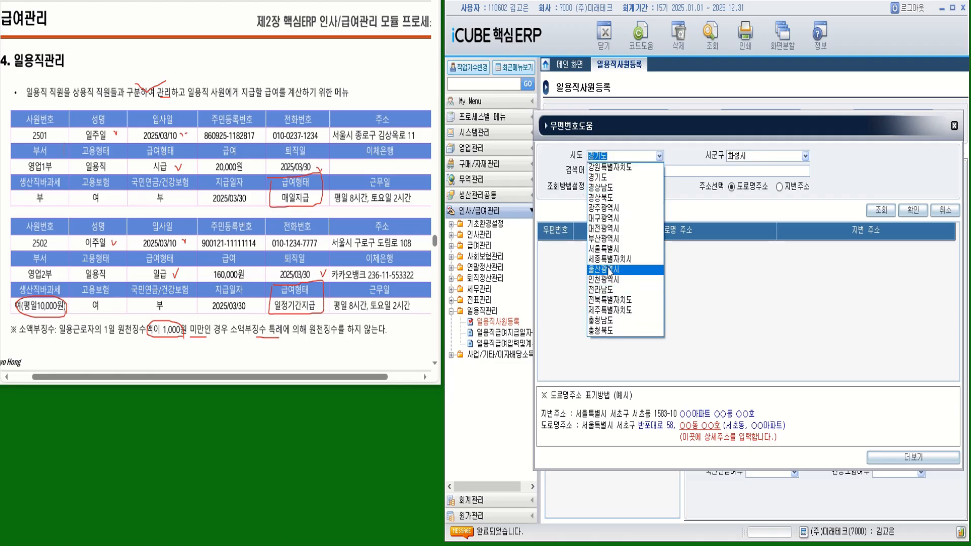
click(608, 252)
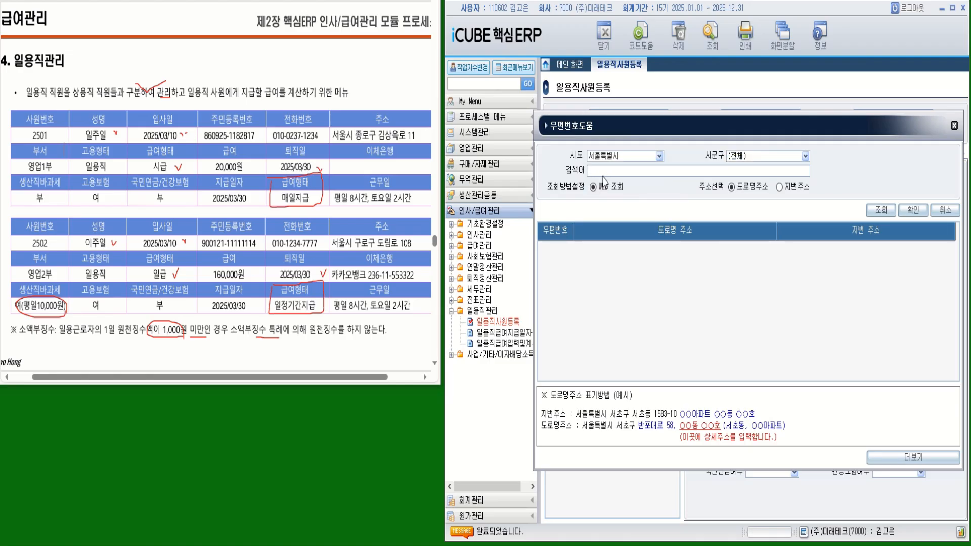
click(595, 173)
key(BackSpace)
text(기)
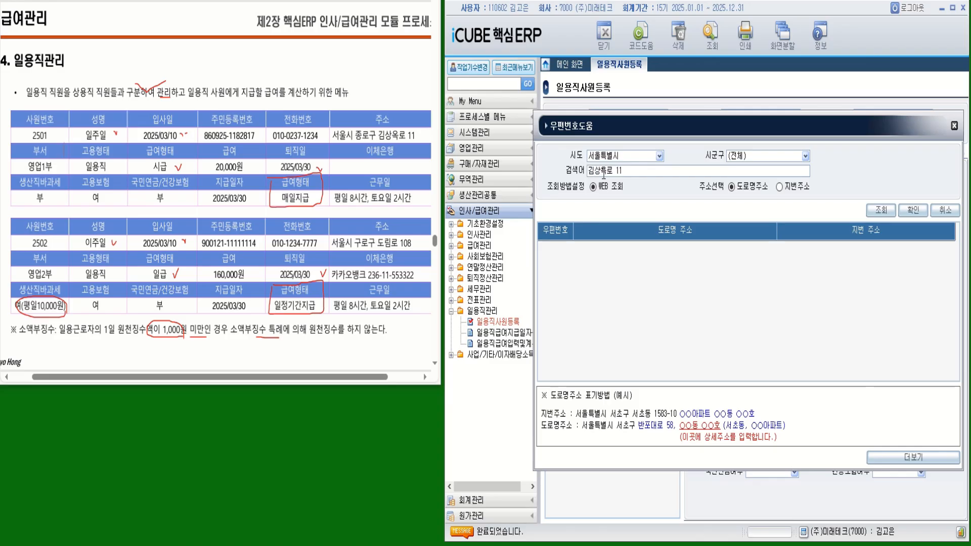
key(Return)
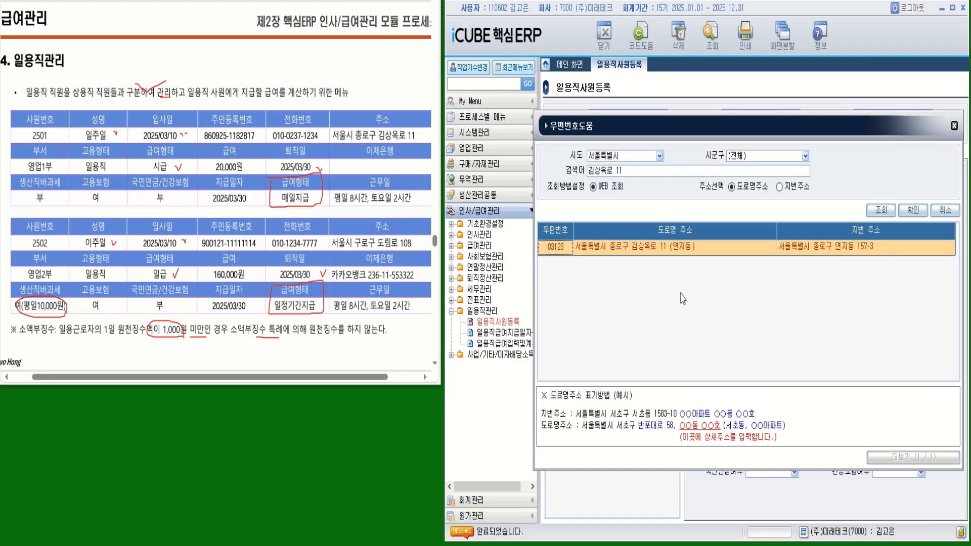
double_click(697, 251)
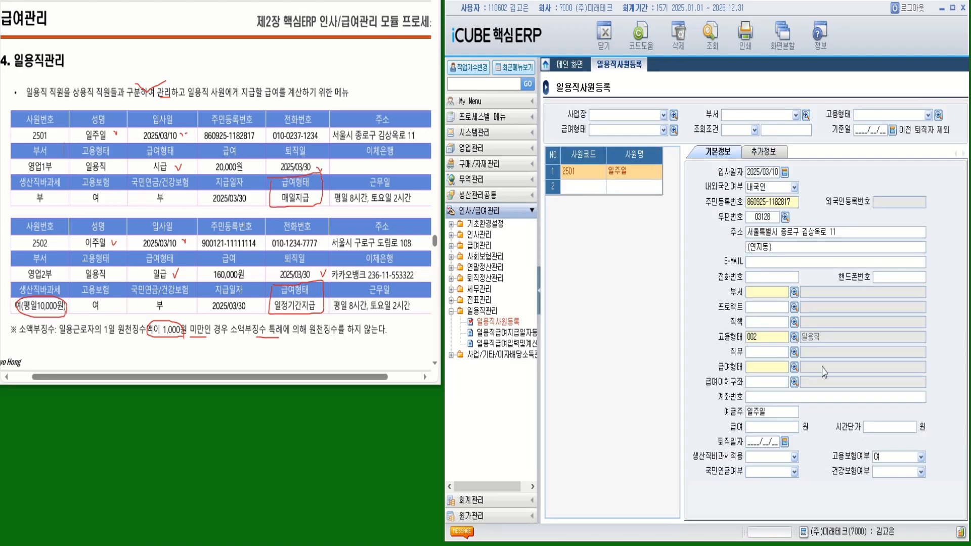
- Enter worker 2501's mobile number and assign department 2100 영업1부
click(772, 277)
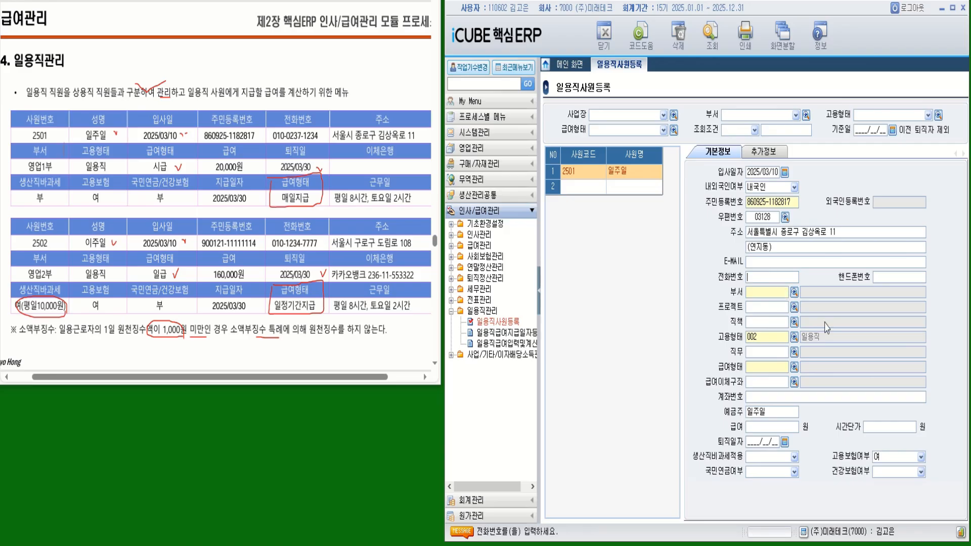
click(884, 278)
key(Return)
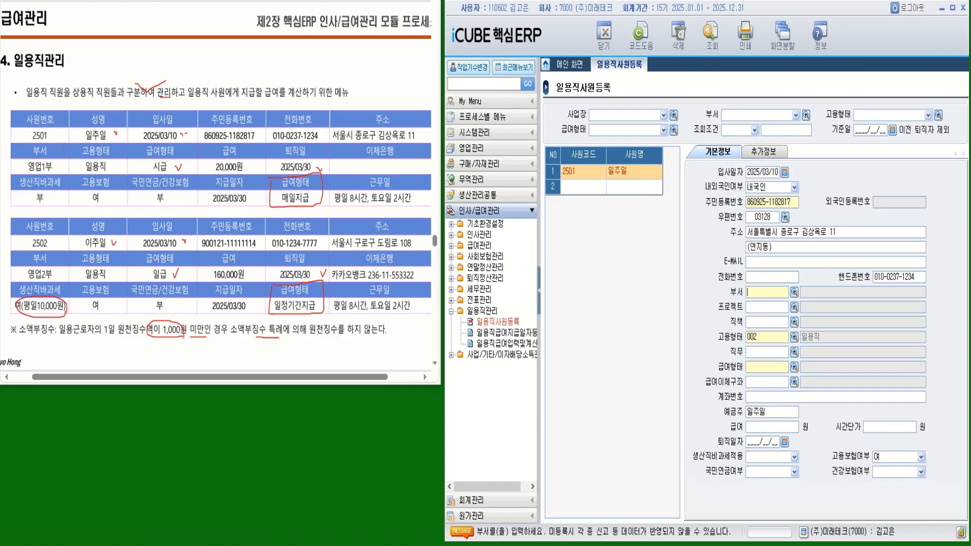
click(794, 294)
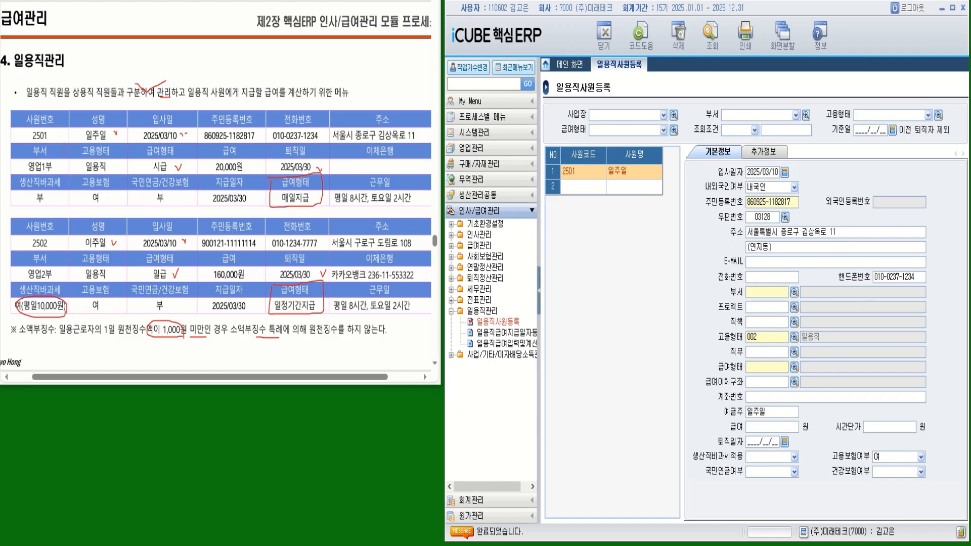
double_click(667, 304)
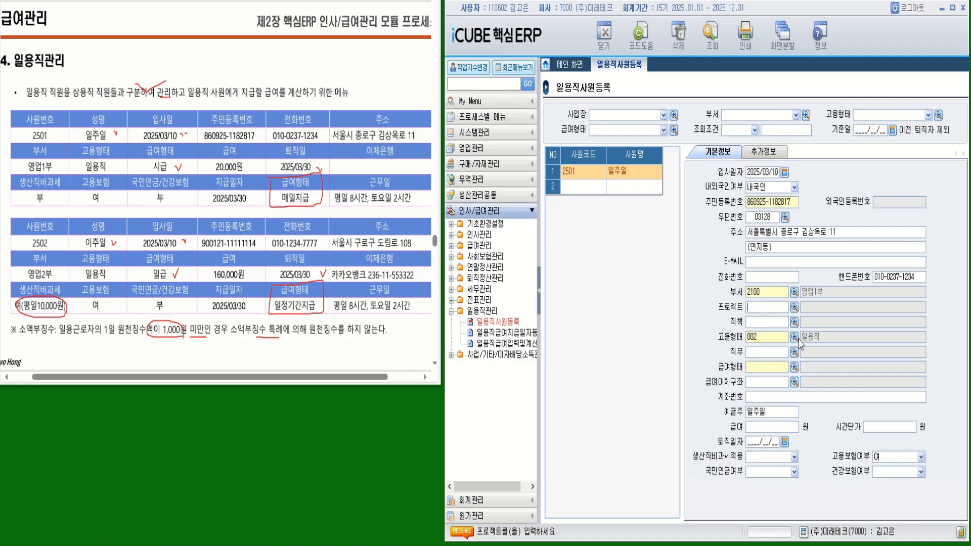
- Set worker 2501's pay type to 004 시급, leaving the salary bank account blank
click(794, 374)
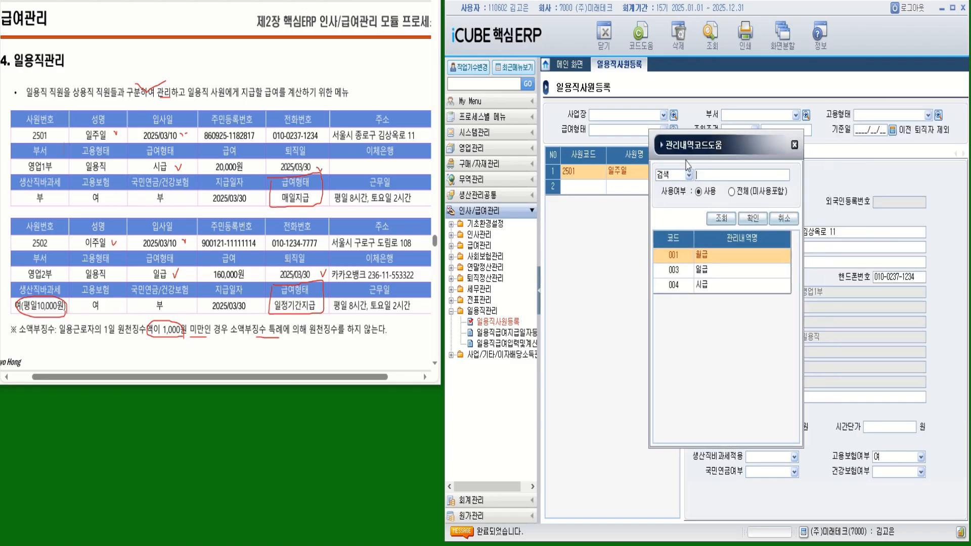
double_click(696, 291)
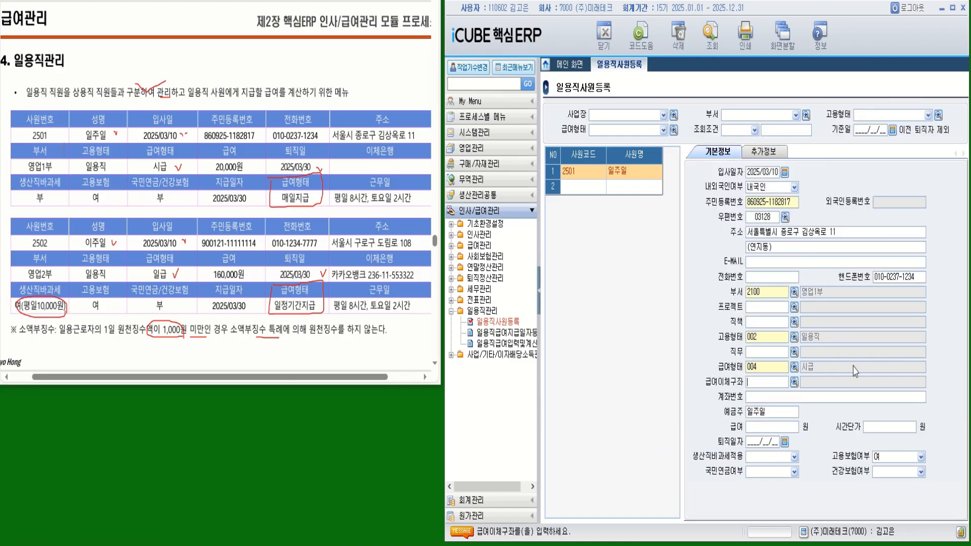
click(795, 381)
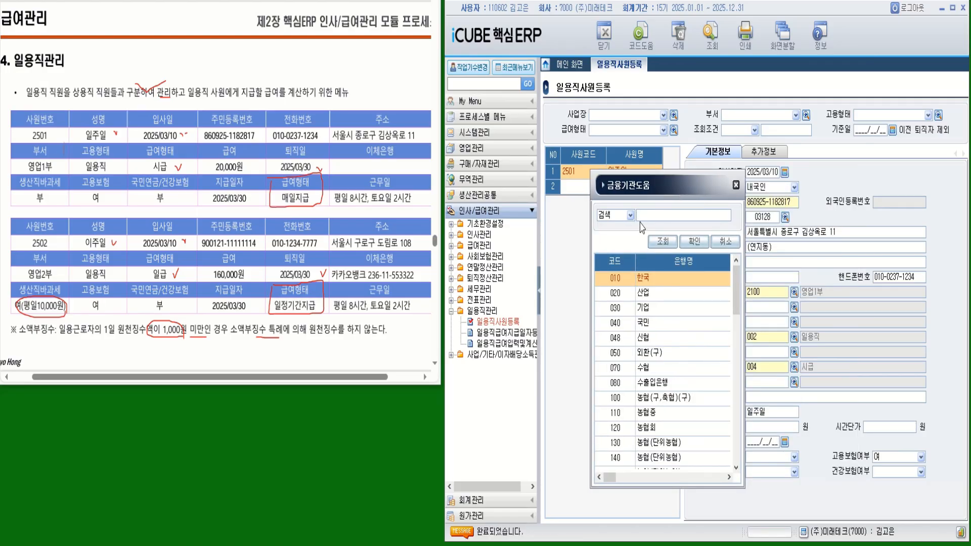
click(736, 185)
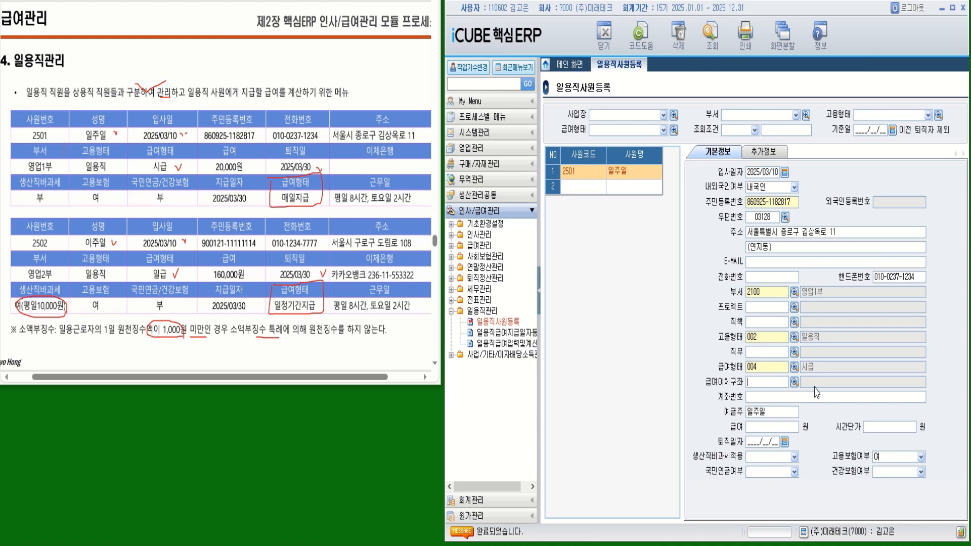
click(776, 426)
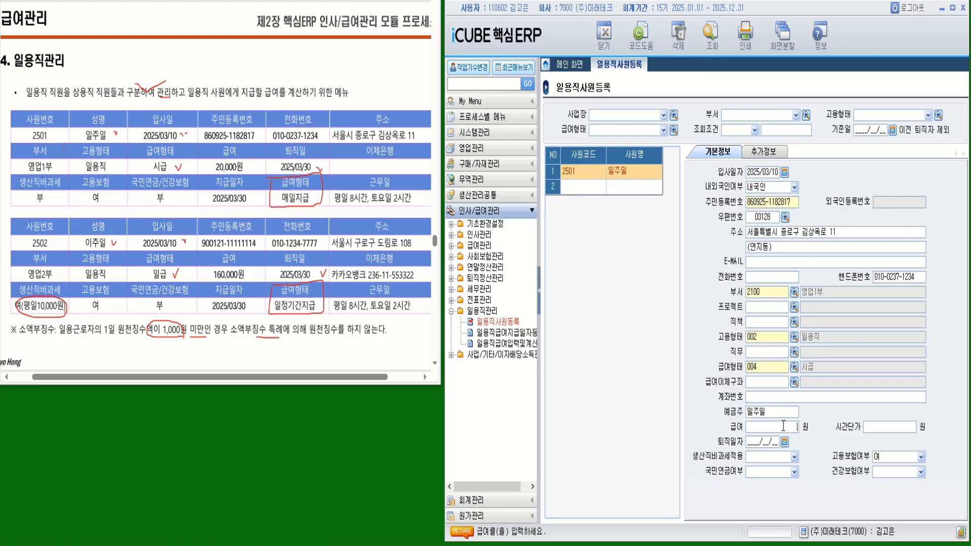
- Enter a 20,000-won hourly wage and retirement date 2025/03/30 for worker 2501
text(200000)
key(Return)
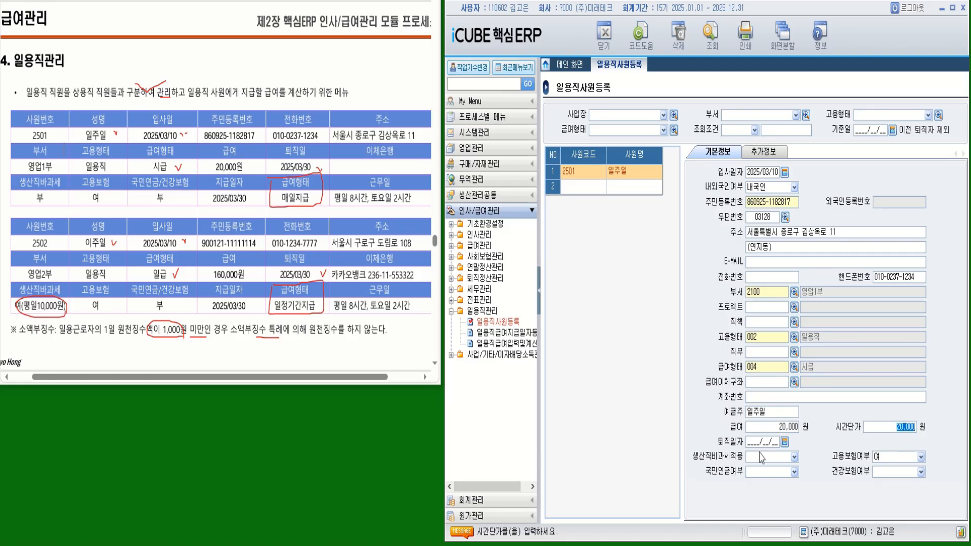
click(749, 442)
text(2025/03/30)
key(Return)
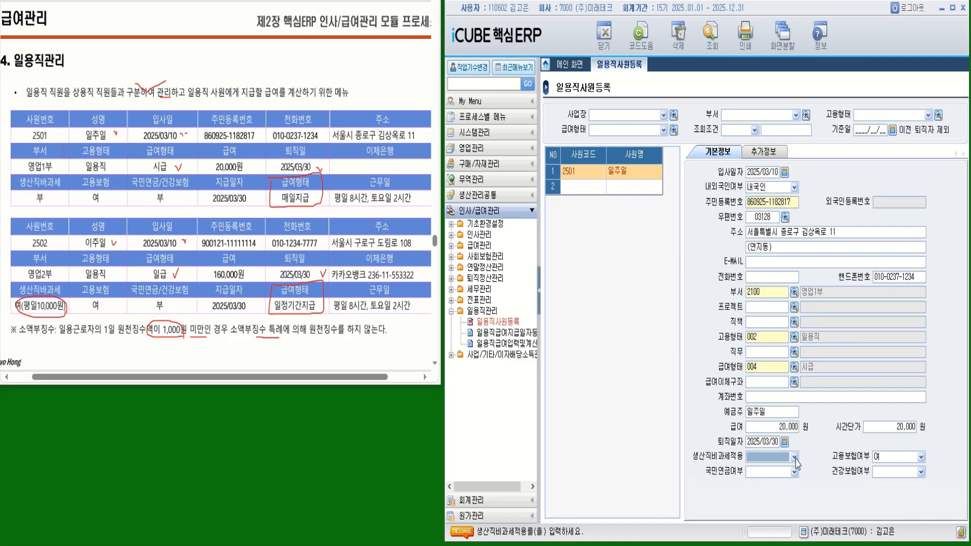
- Set 생산직비과세적용 to 안함 and save worker 2501's record
click(794, 457)
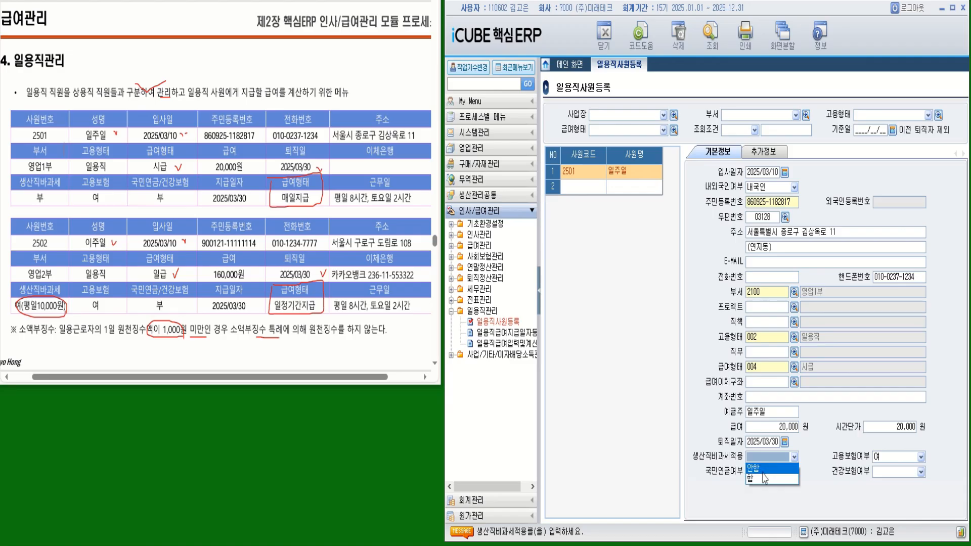
click(758, 478)
click(793, 457)
click(758, 468)
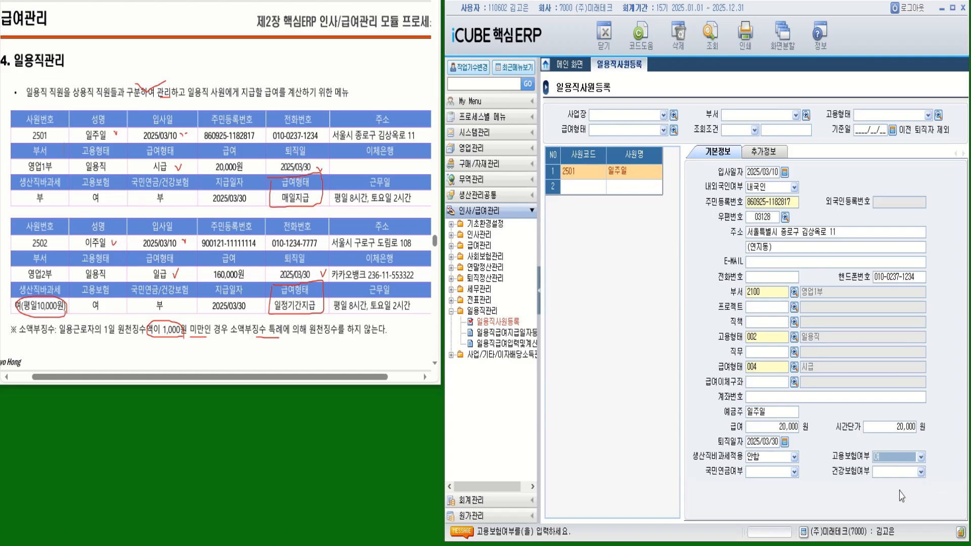
key(Return)
key(Return)
key(Return)
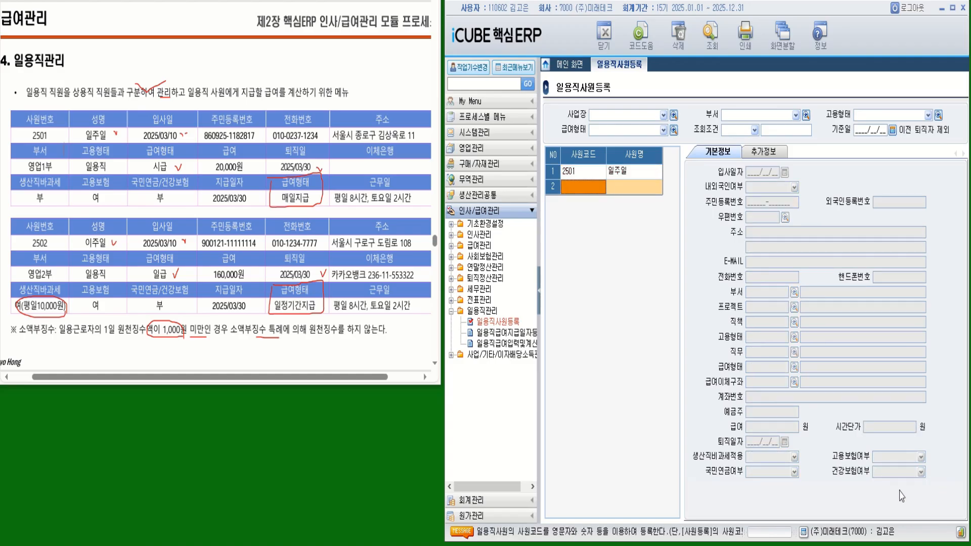
- Select row 2501 in the employee grid to reload its saved details
click(581, 171)
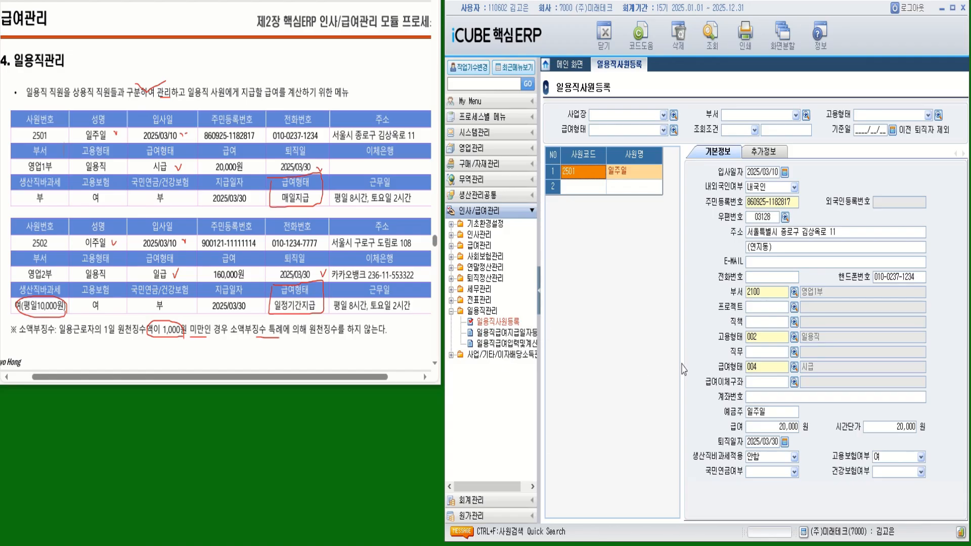
- Review worker 2501's 추가정보 tab, then select empty row 2 for the next worker
click(772, 155)
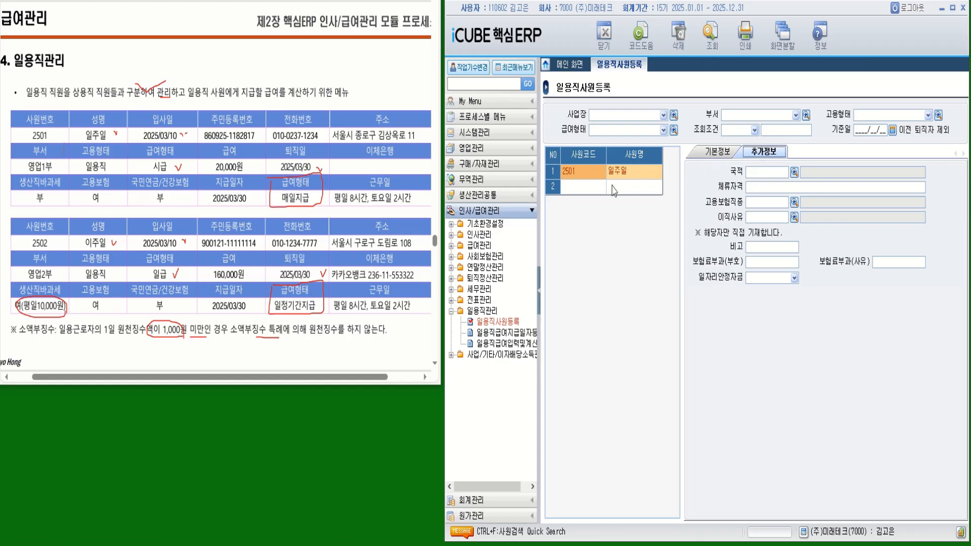
click(586, 187)
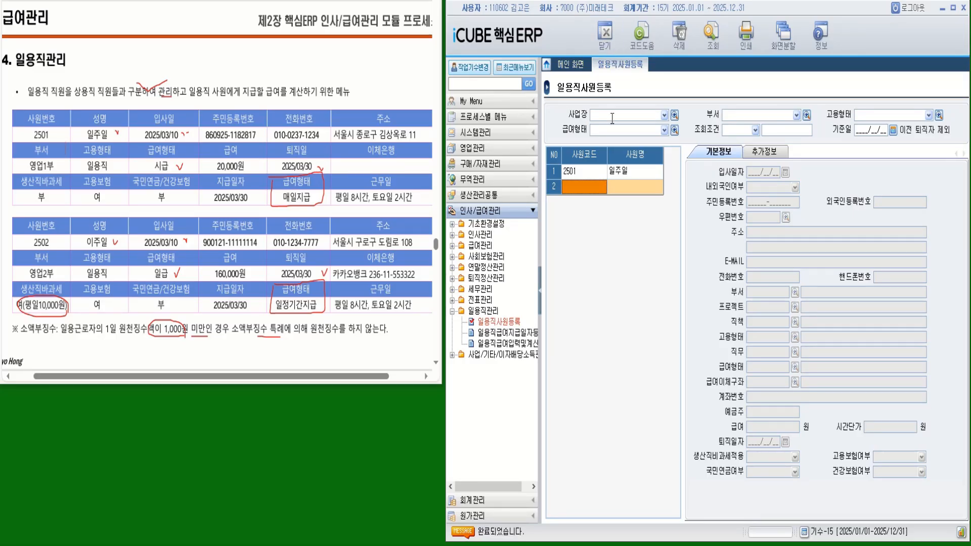
- Add row 2 as code 2502 with the worker's name, hire date 2025/03/10 and resident registration number
text(2502)
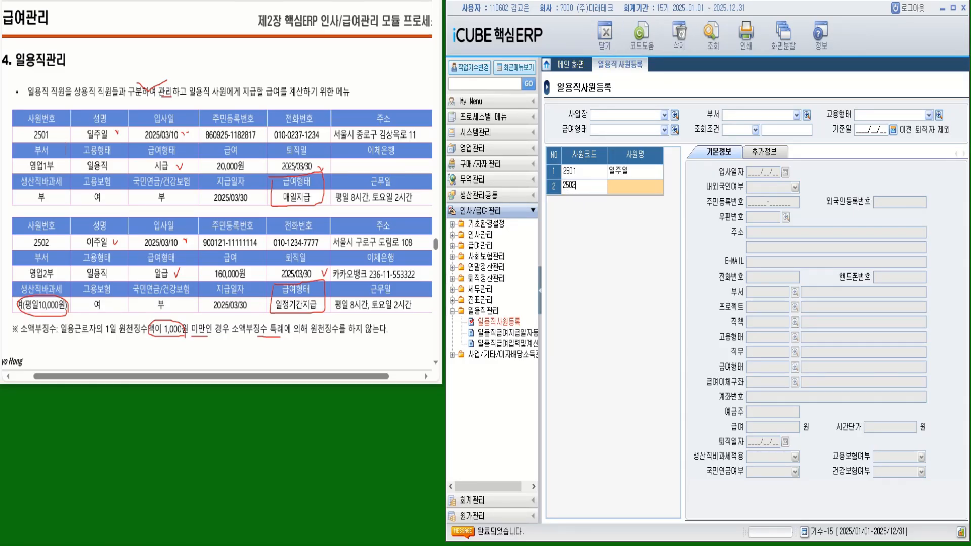
key(Return)
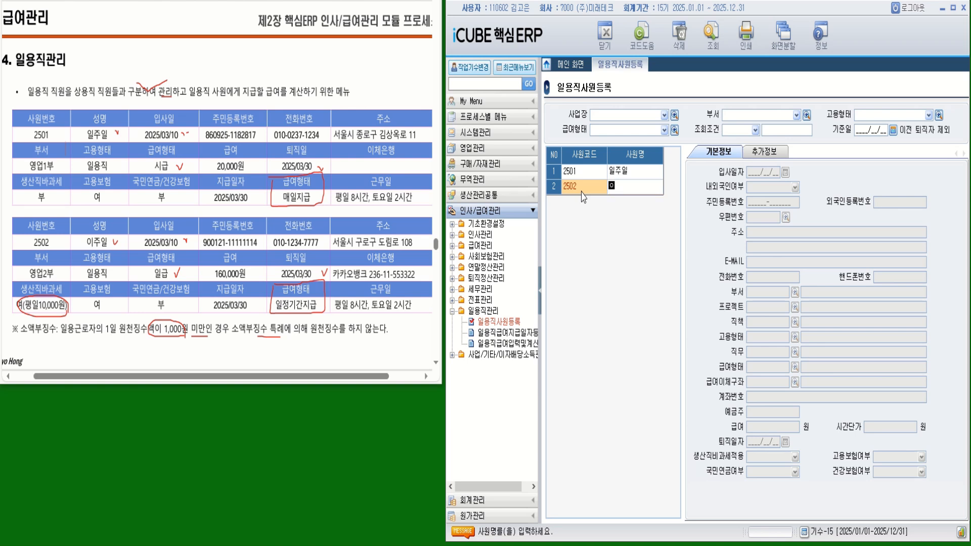
key(Return)
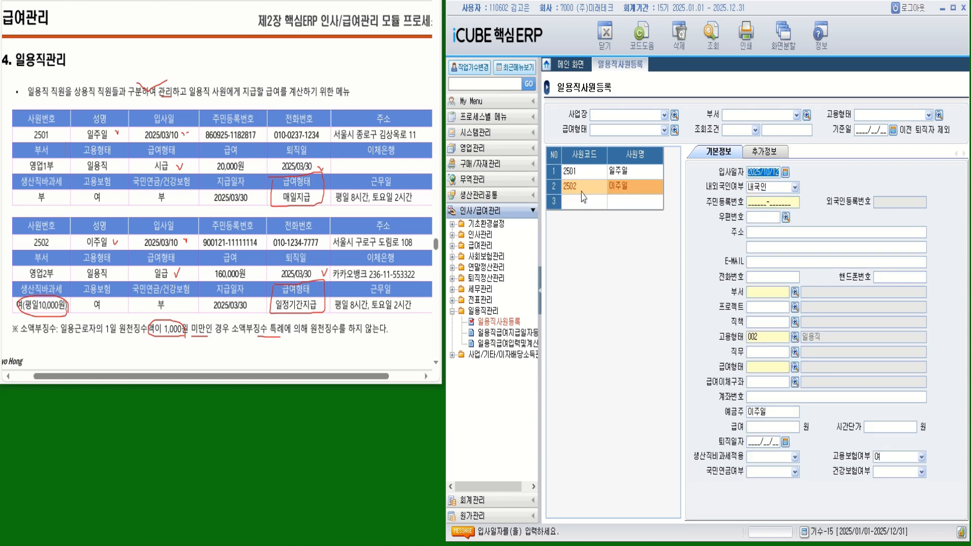
text(2025/03/10)
key(Return)
key(Return)
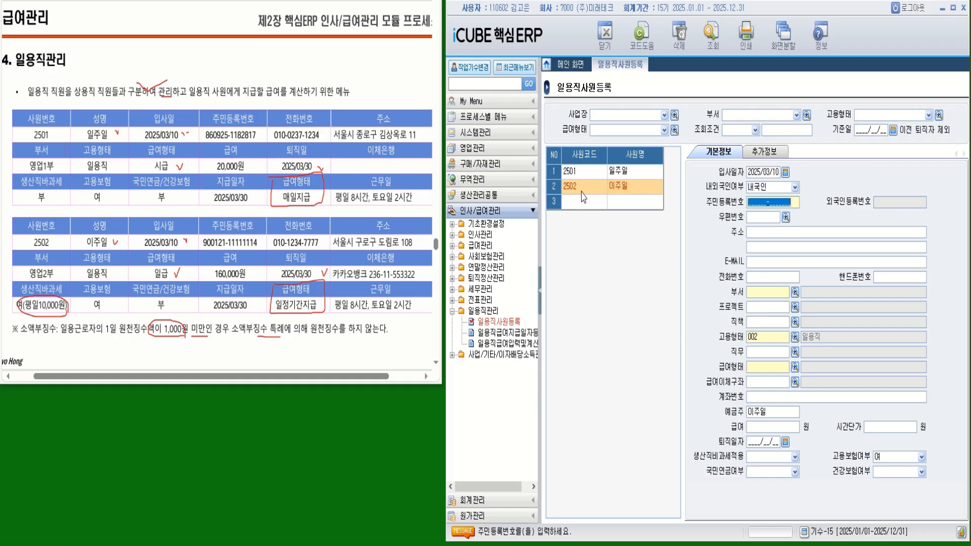
key(Return)
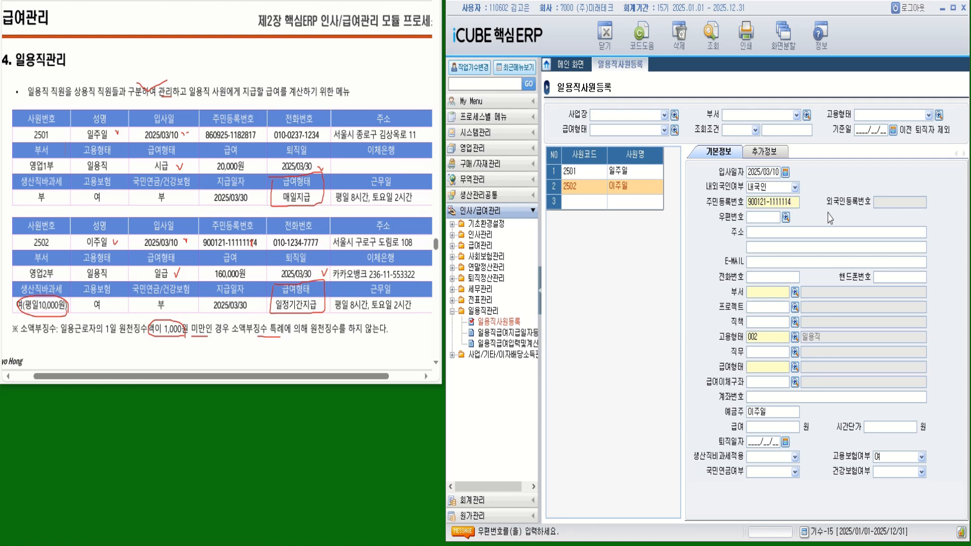
- Search the road address in the postcode lookup and fill 2502's postcode and address from the match
click(786, 220)
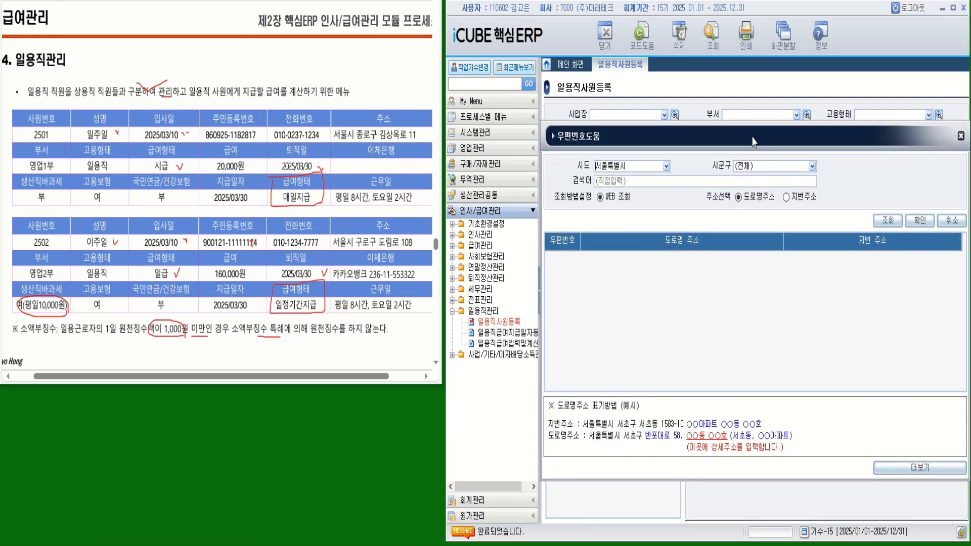
click(610, 181)
text(도ㄹ)
text(ㄹ)
text(ㅗ 108)
key(Return)
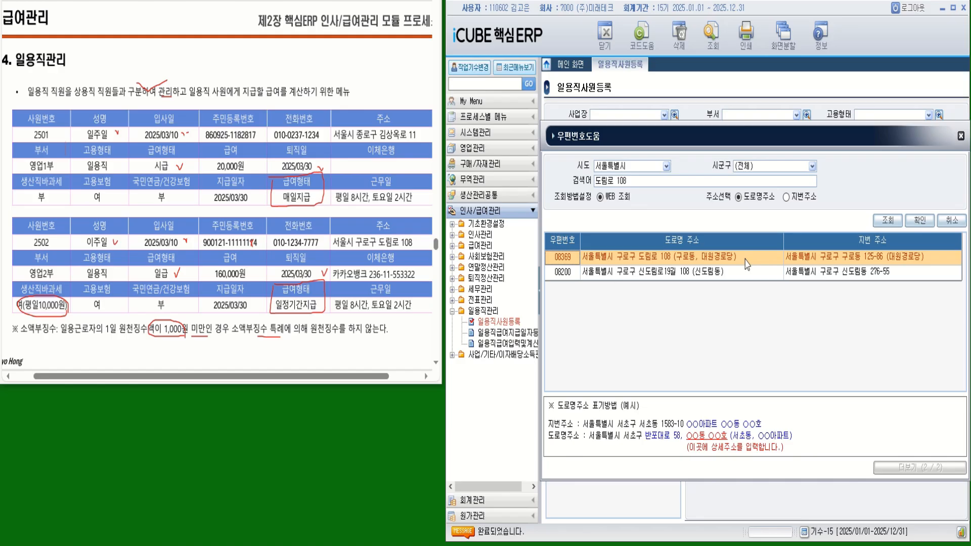
double_click(662, 262)
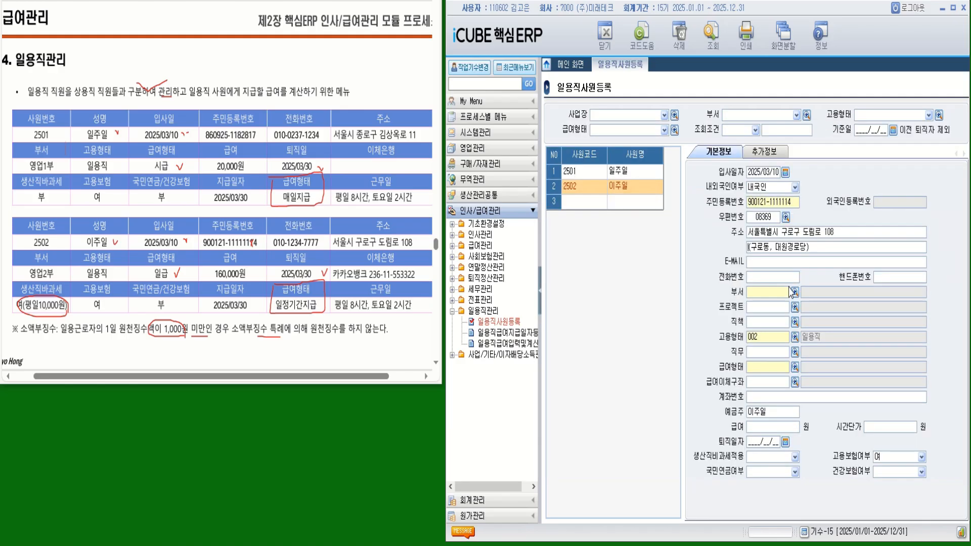
- Trim the second address line so it reads just the district in parentheses
double_click(771, 247)
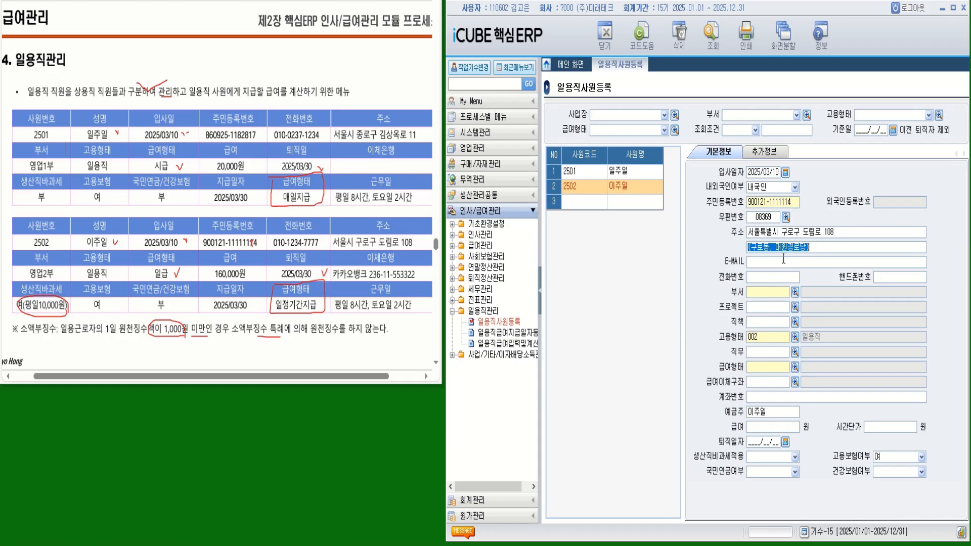
click(771, 248)
text())
key(Delete)
key(Delete)
key(Delete)
key(Delete)
key(Delete)
key(Delete)
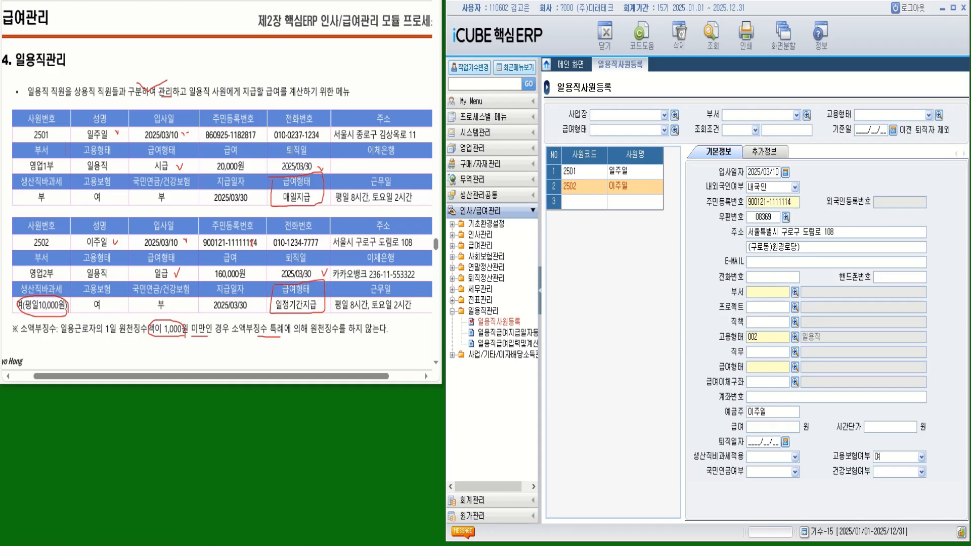
key(Delete)
- Enter the worker's mobile number in 핸드폰번호
click(878, 276)
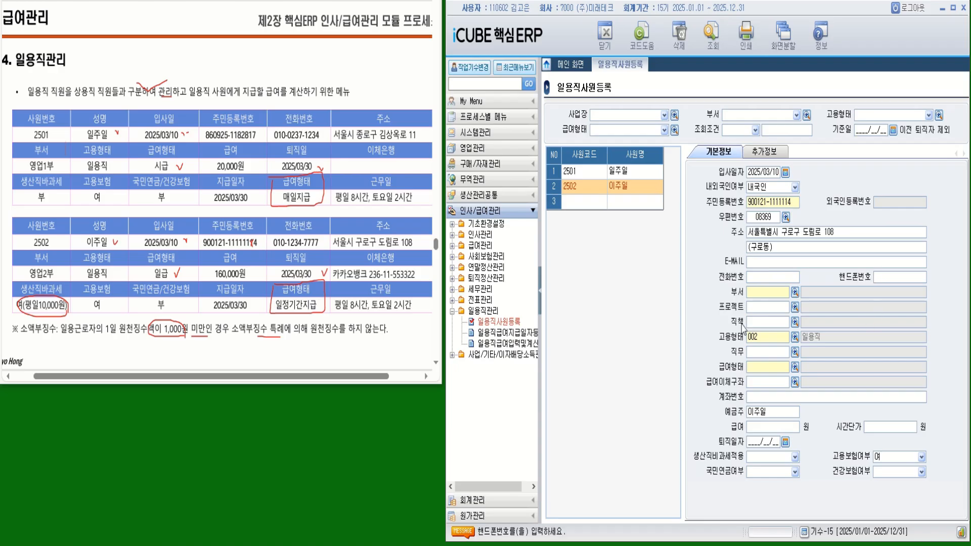
key(Return)
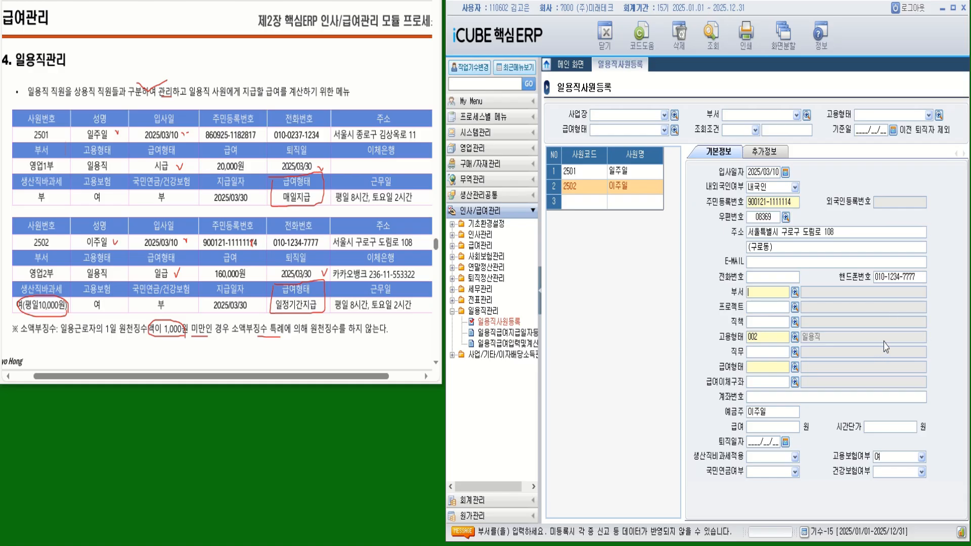
- Assign worker 2502 department 2200 영업2부 and pay type 003 일급
click(794, 293)
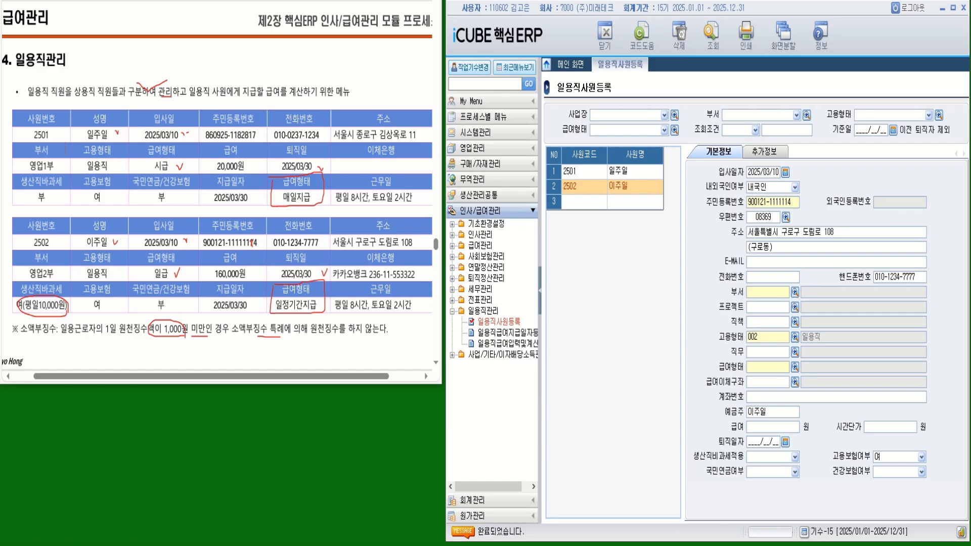
click(694, 315)
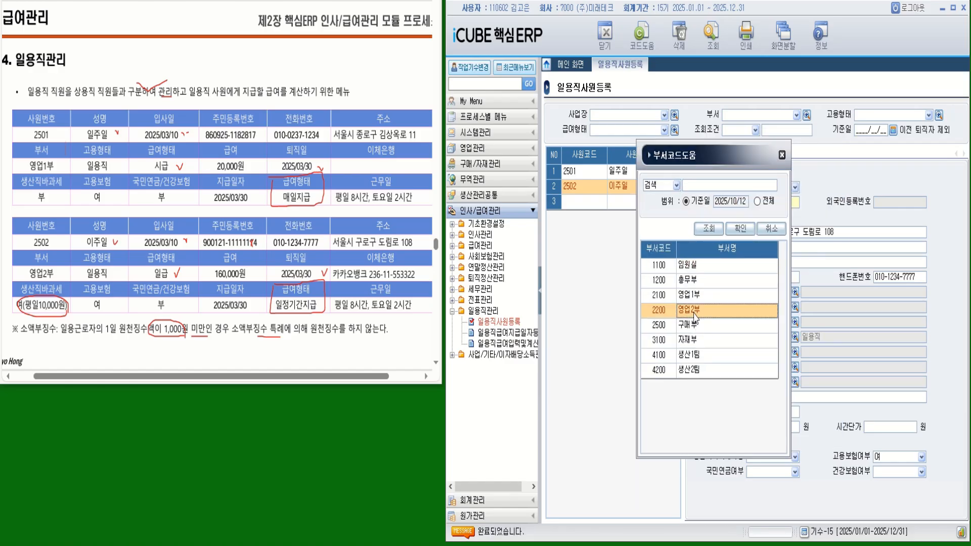
double_click(694, 316)
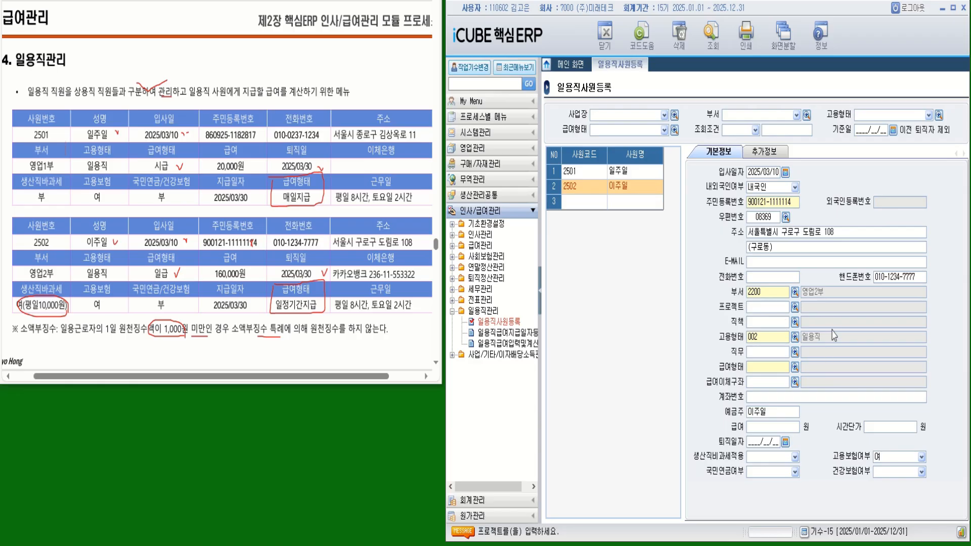
click(795, 368)
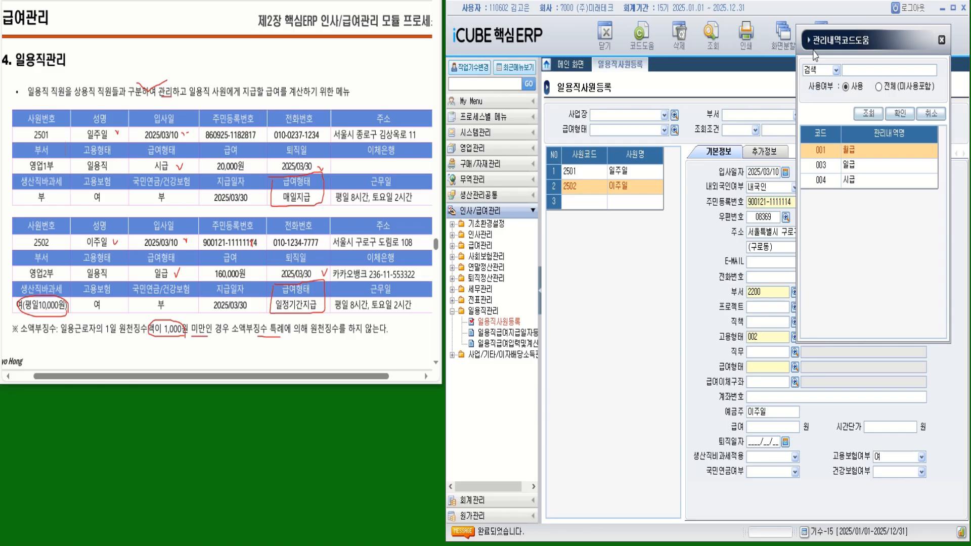
double_click(751, 200)
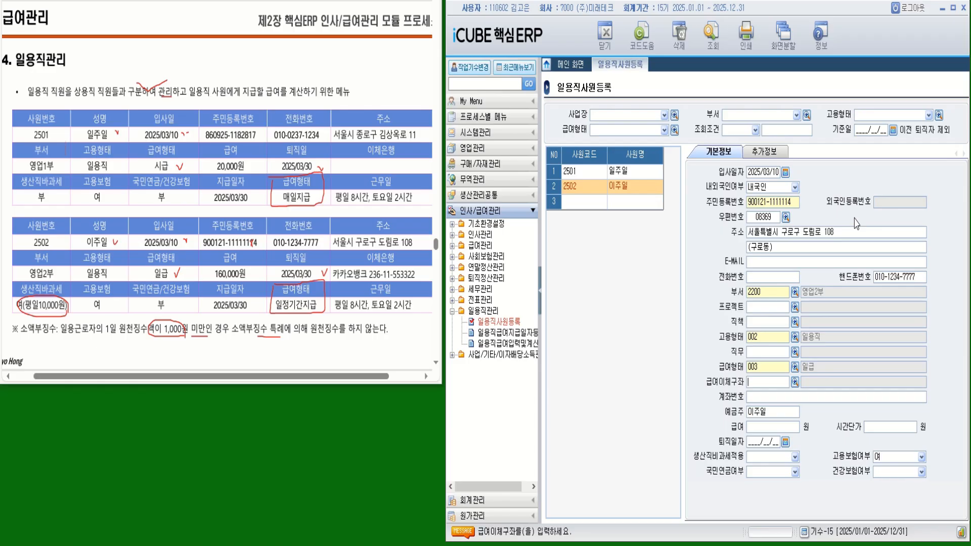
click(794, 383)
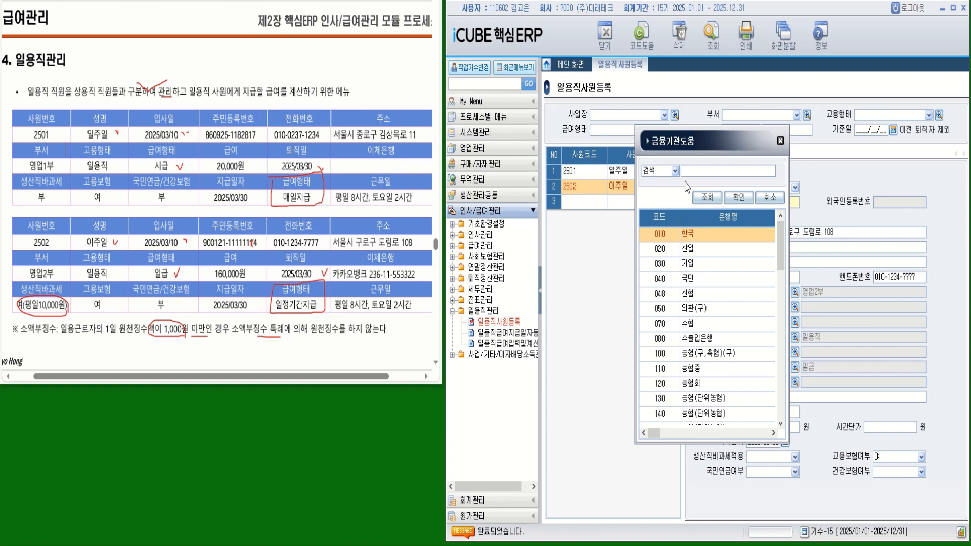
- Set the salary bank to 900 카카오뱅크 and enter the worker's account number
text(칼)
text(카카)
key(Return)
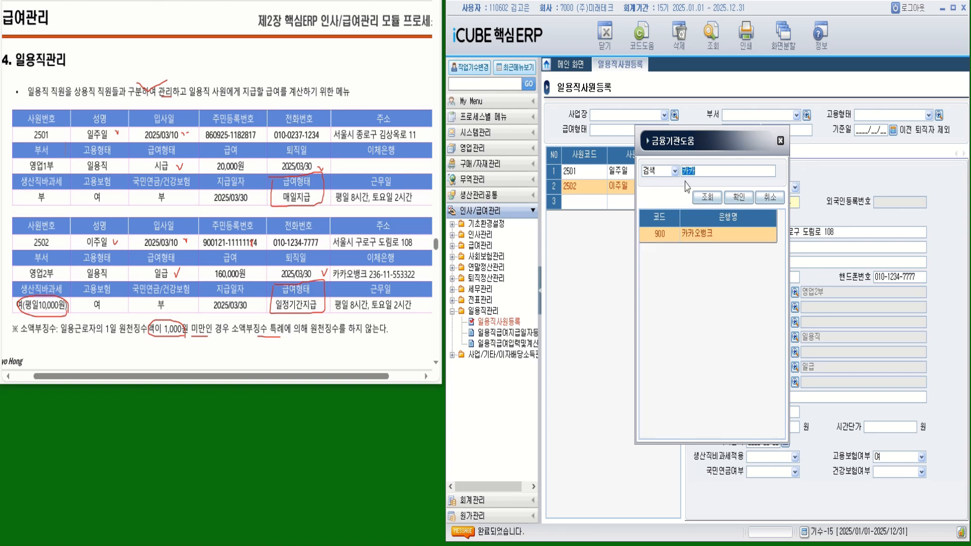
double_click(695, 234)
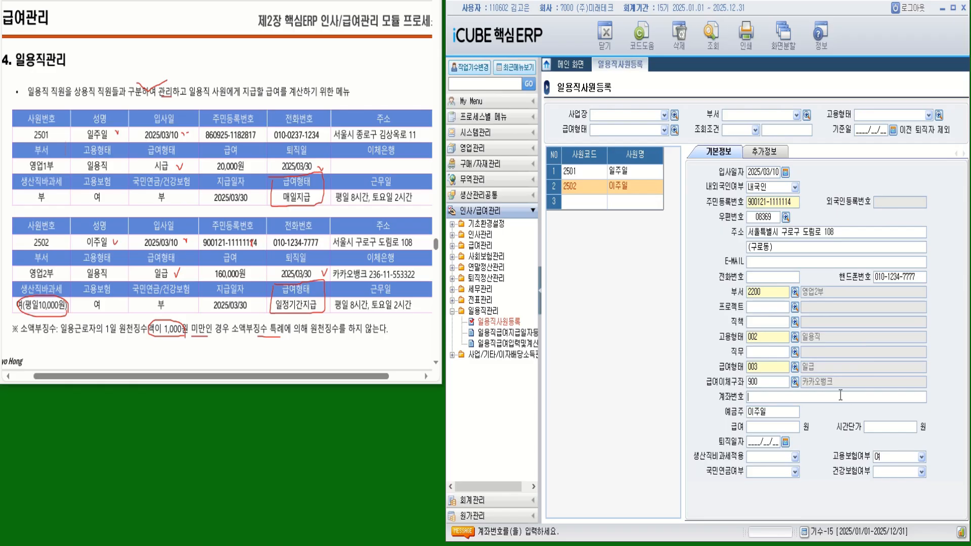
key(Return)
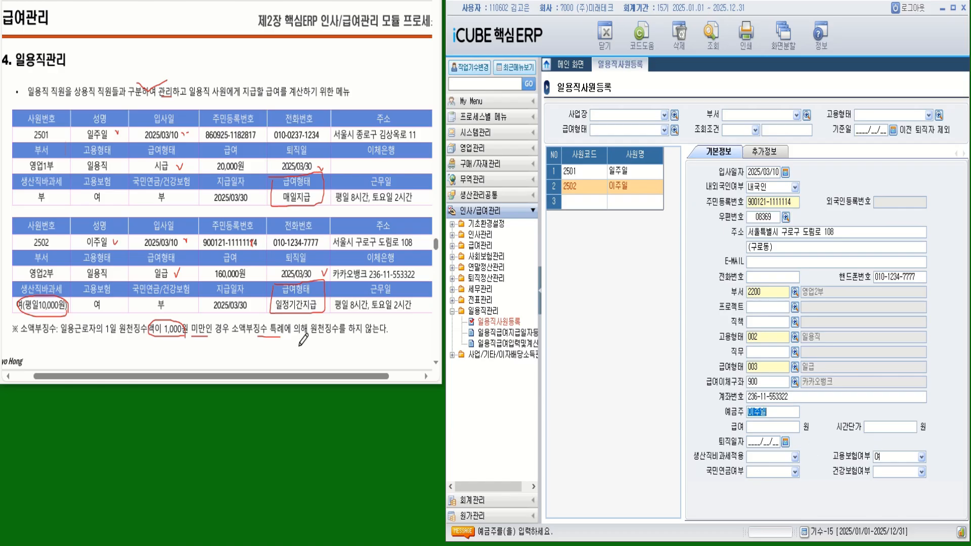
- Enter 2502's pay of 160,000 as given in the textbook
mouse_move(257, 266)
mouse_down()
mouse_move(240, 279)
mouse_move(213, 265)
mouse_move(255, 259)
mouse_up()
click(764, 426)
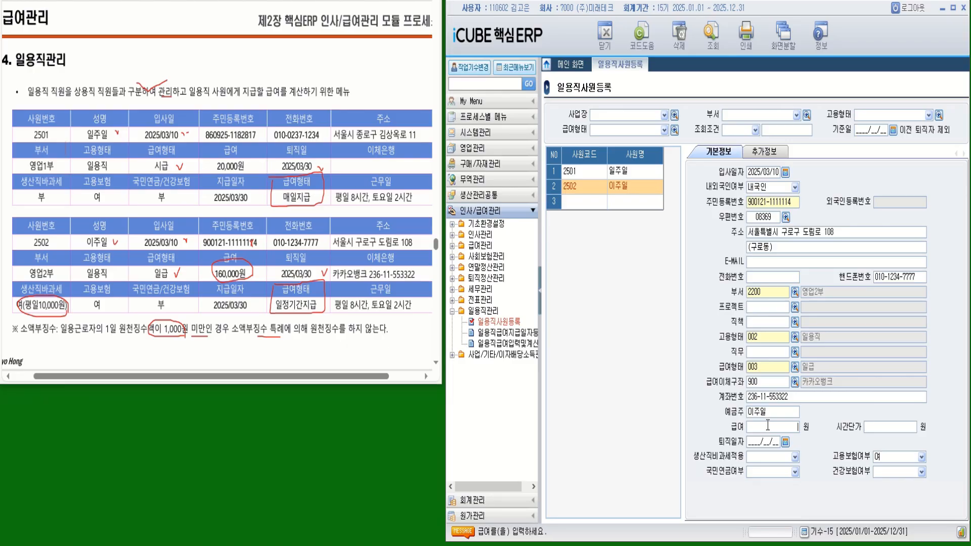
text(160,000)
key(Return)
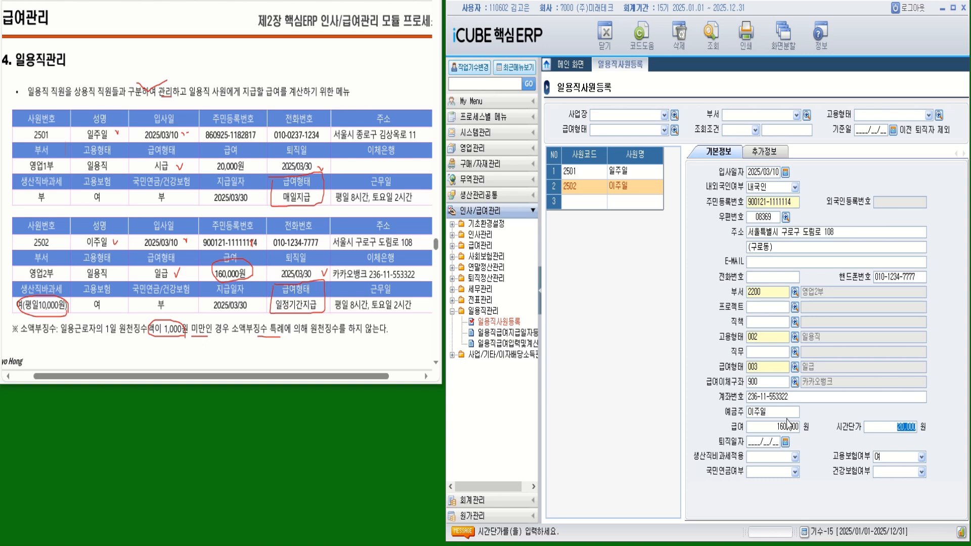
- Set resignation date 2025/03/30, apply production-worker non-taxable treatment 함, and save the record
click(751, 442)
text(20250)
text(03/30)
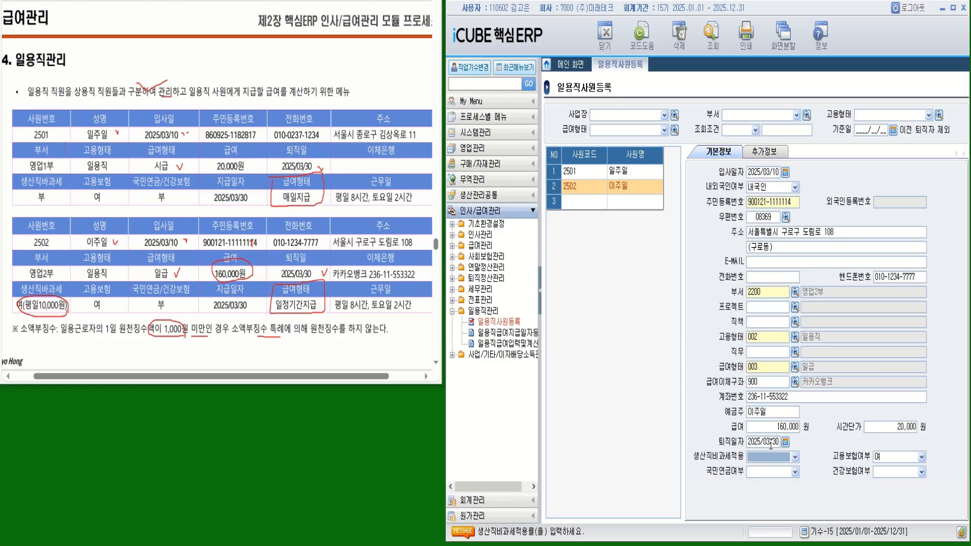
click(795, 457)
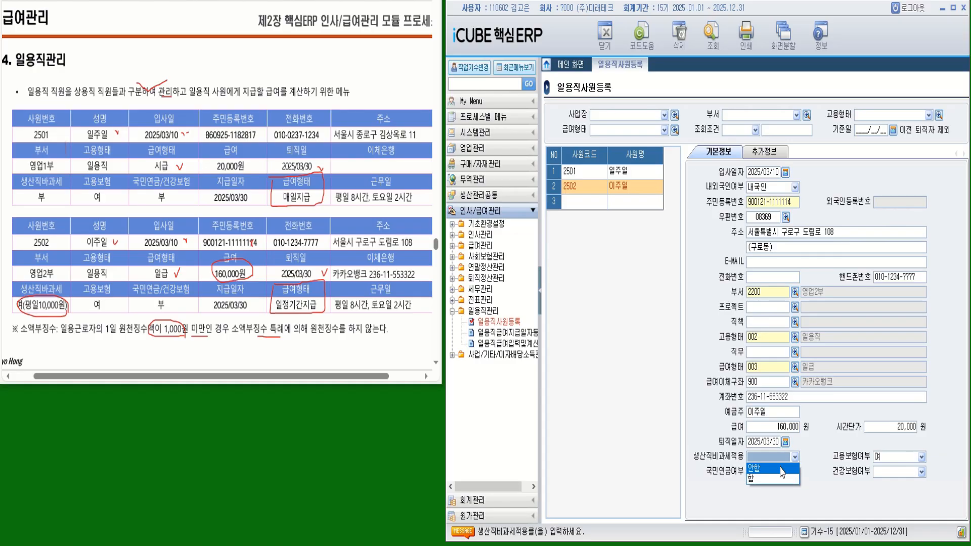
click(752, 480)
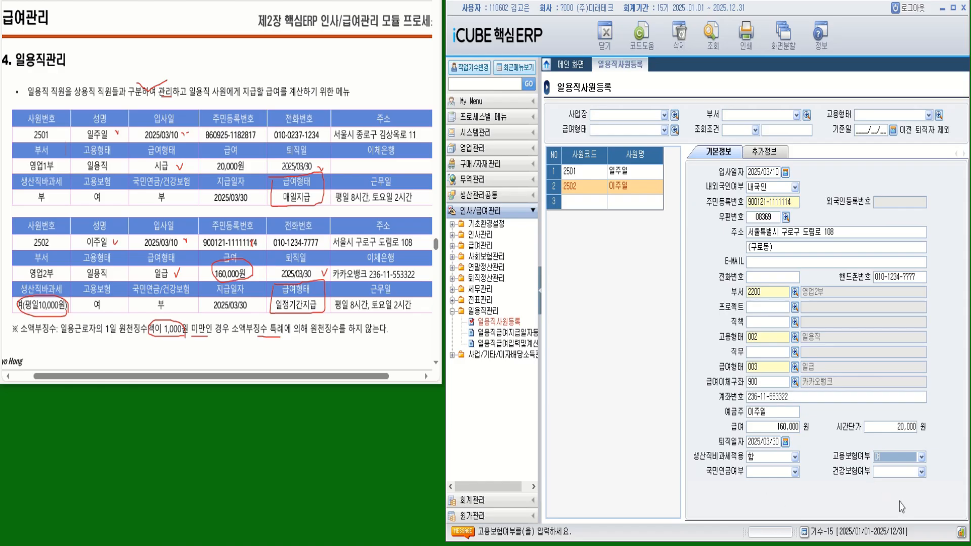
key(Return)
key(Return)
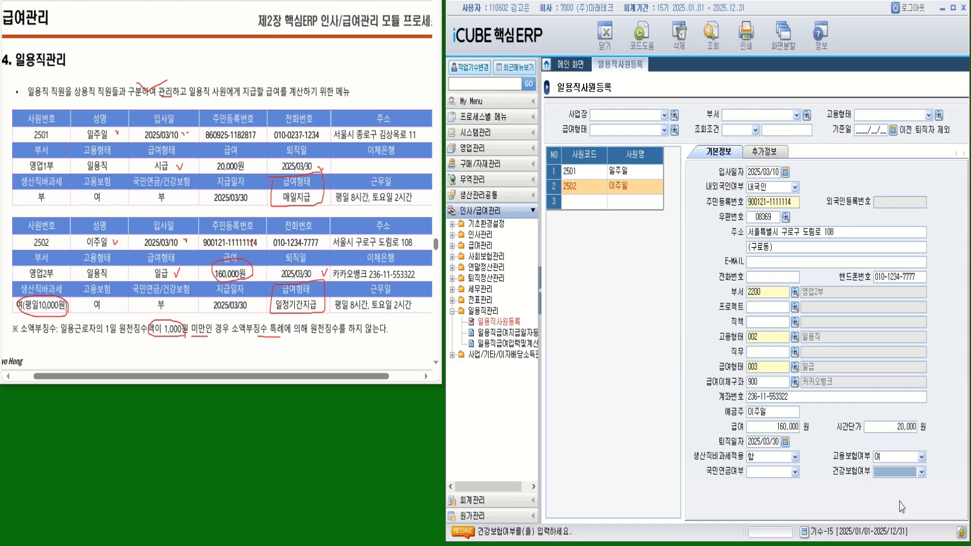
key(Return)
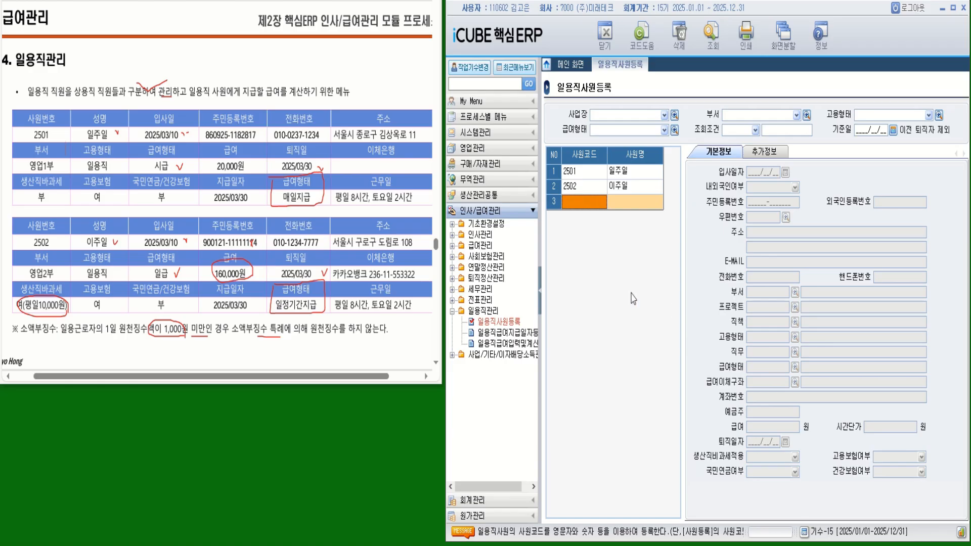
- Review the saved records of workers 2501 and 2502, and mark their 2025/03/30 pay dates in the textbook
click(587, 172)
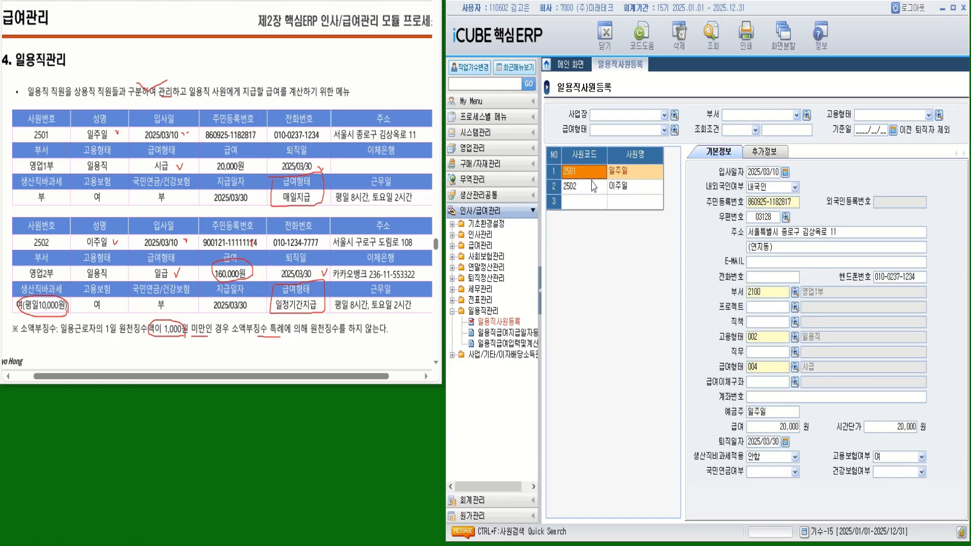
click(593, 187)
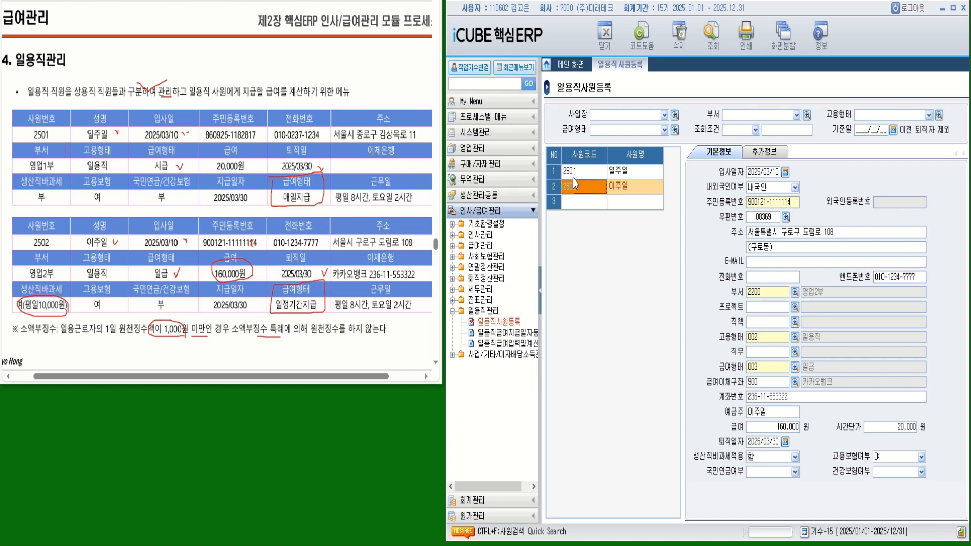
drag(208, 286, 209, 306)
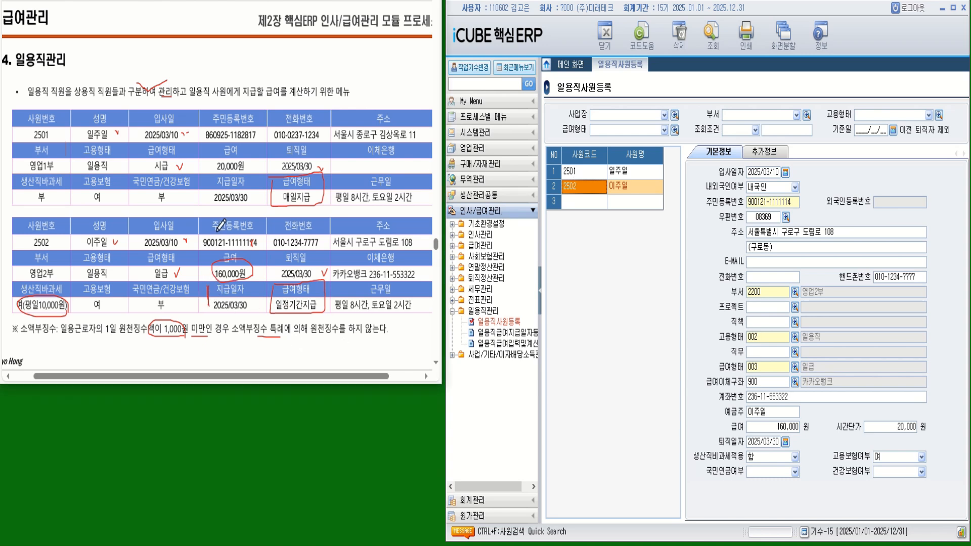
drag(205, 178, 203, 196)
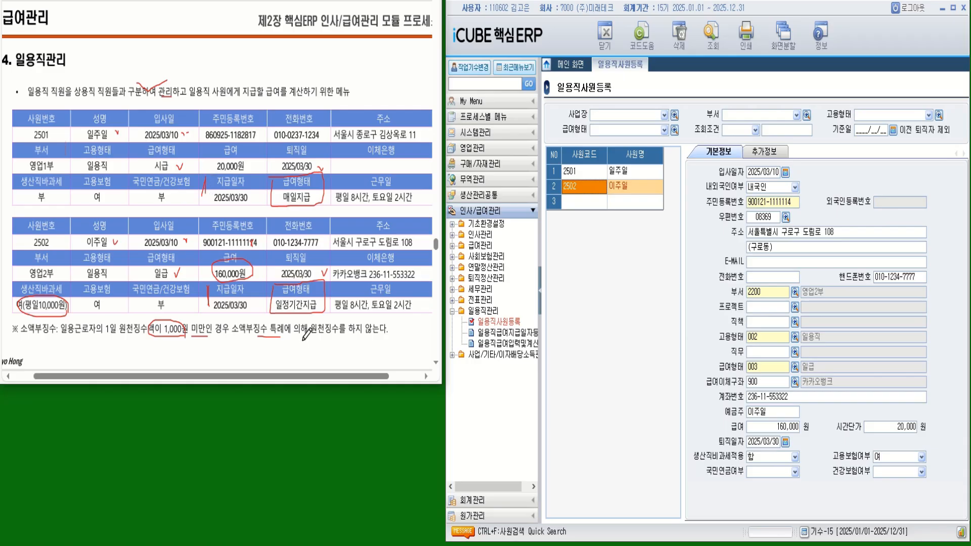
- Open 일용직급여지급일자등록 for 귀속연월 2025/03 and dismiss the no-pay-date message
click(508, 333)
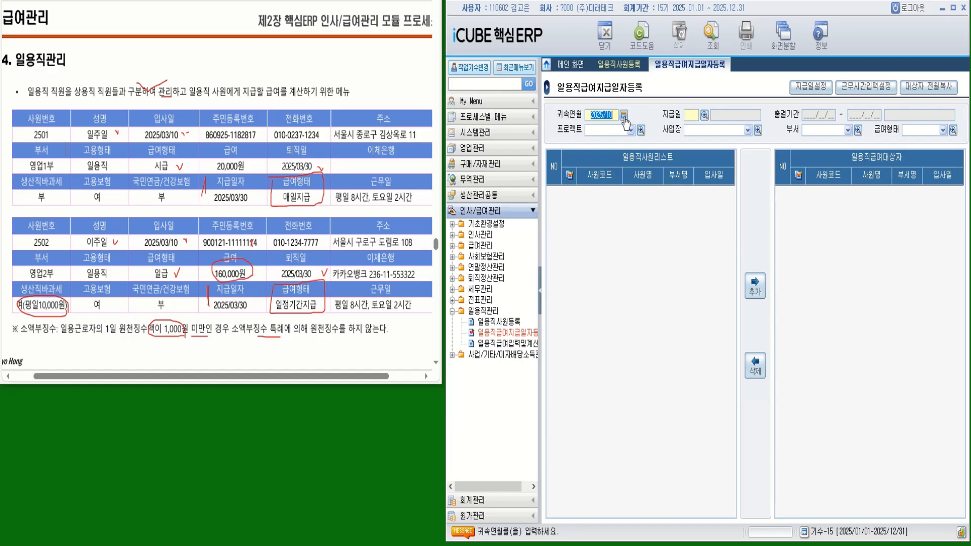
text(202503)
key(Return)
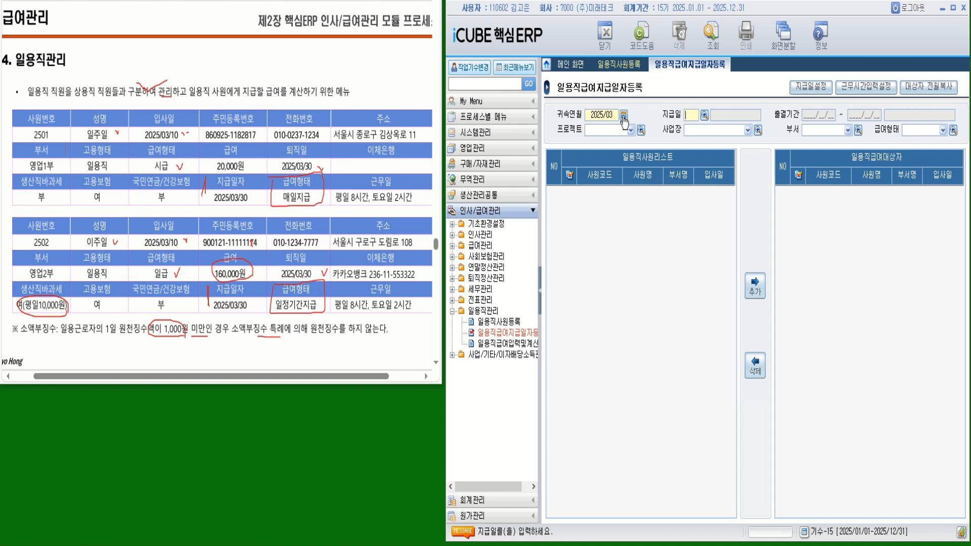
click(704, 116)
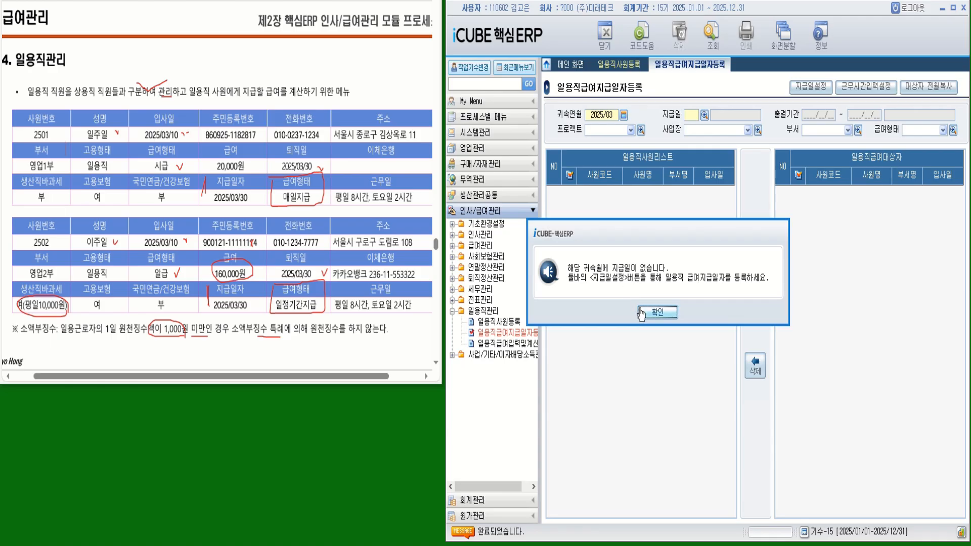
click(658, 312)
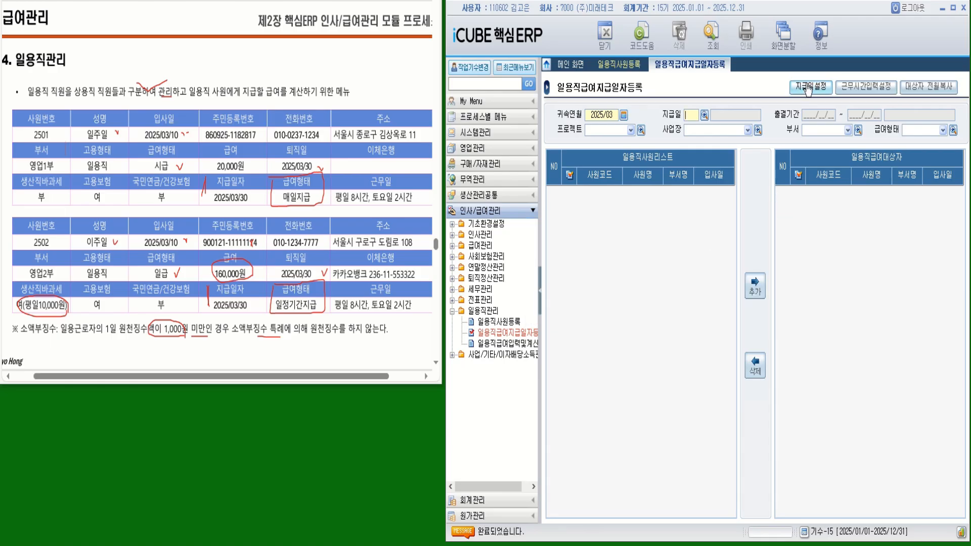
- In 지급일설정, enter pay date 2025/03/30 with attendance period 2025/03/10–2025/03/30
click(808, 88)
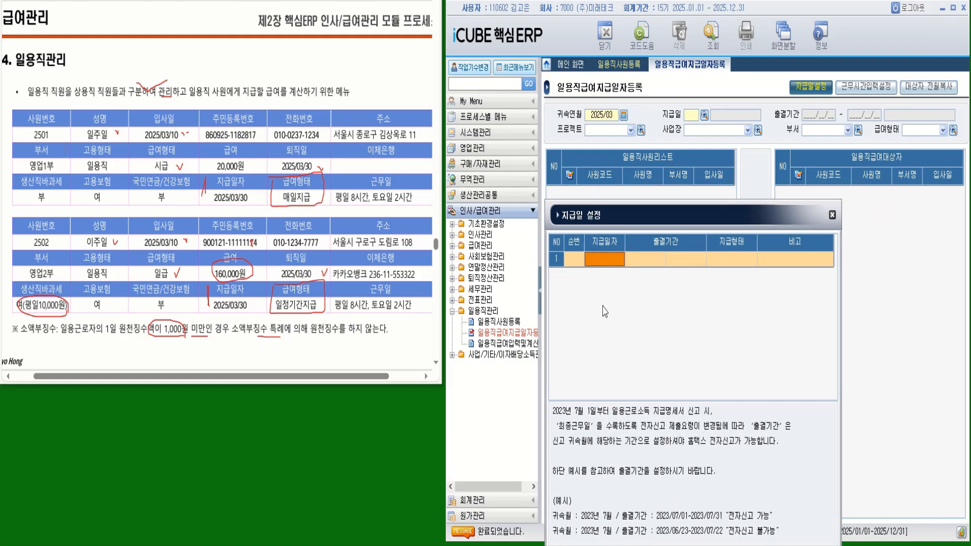
text(2025/03/3)
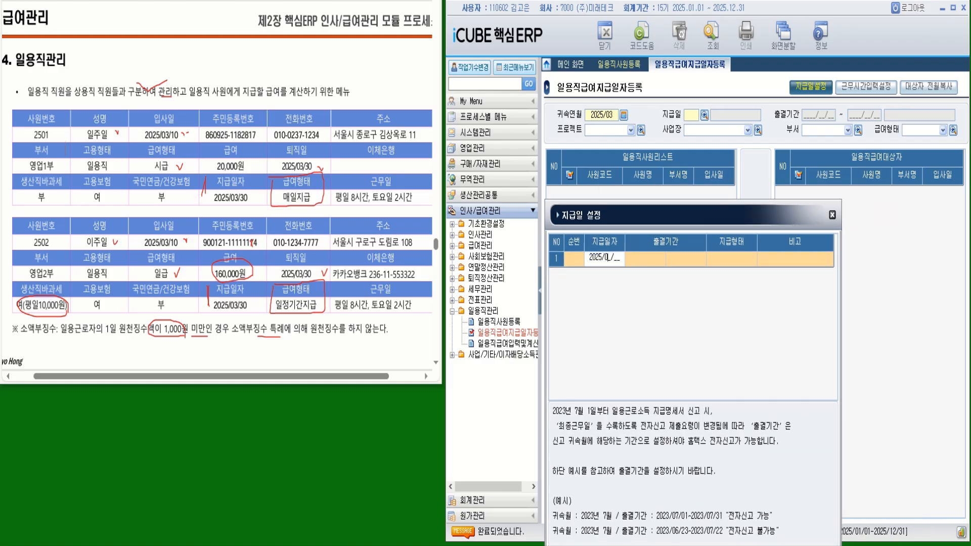
text(0)
key(Return)
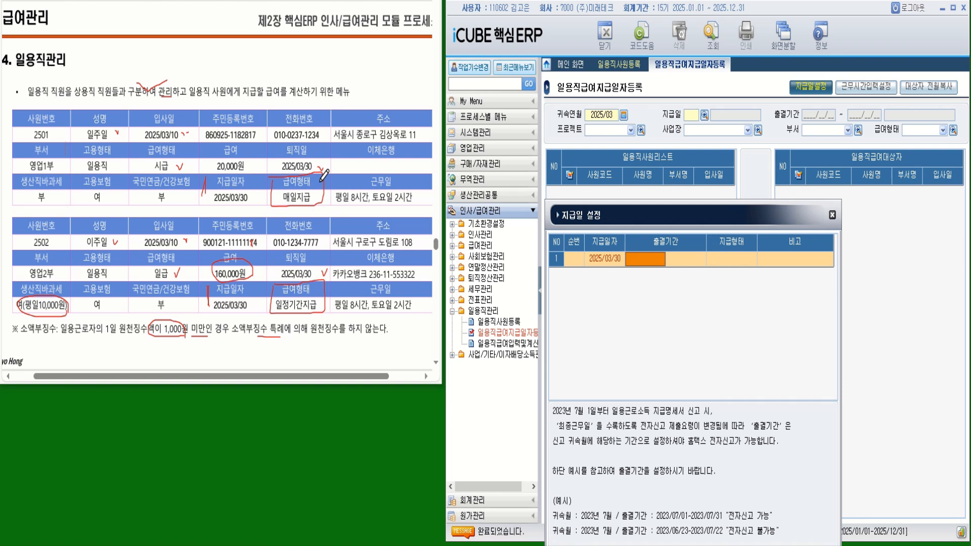
text(2025/03/10)
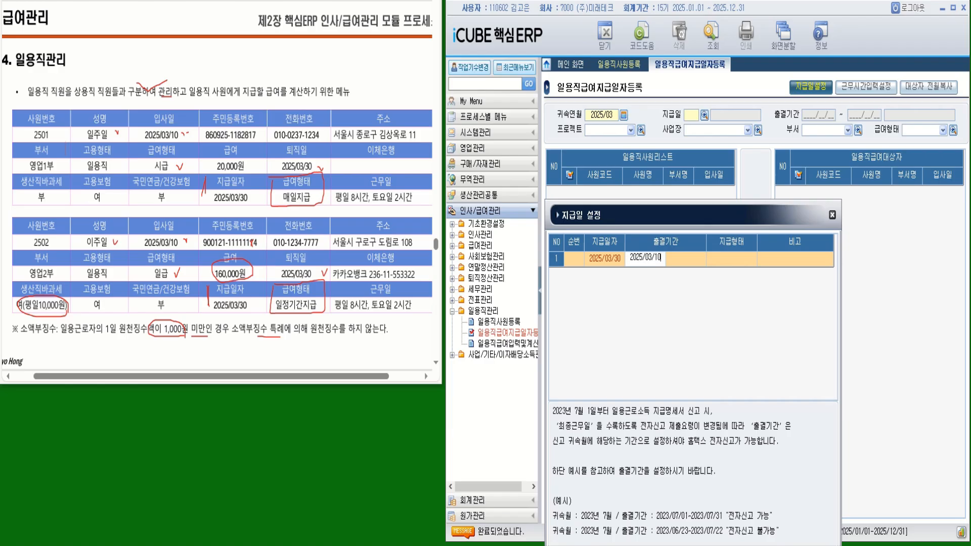
key(Return)
text(2025/03/3)
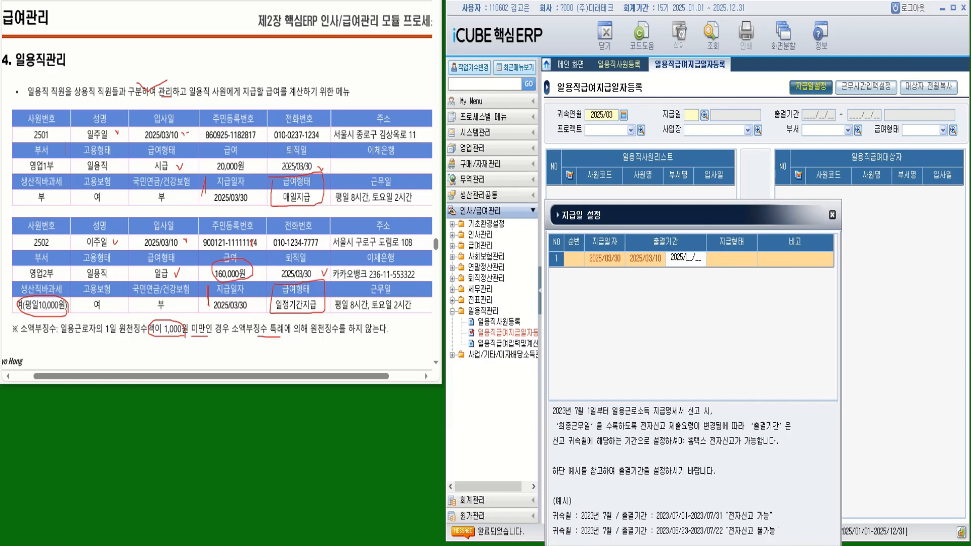
text(0)
key(Return)
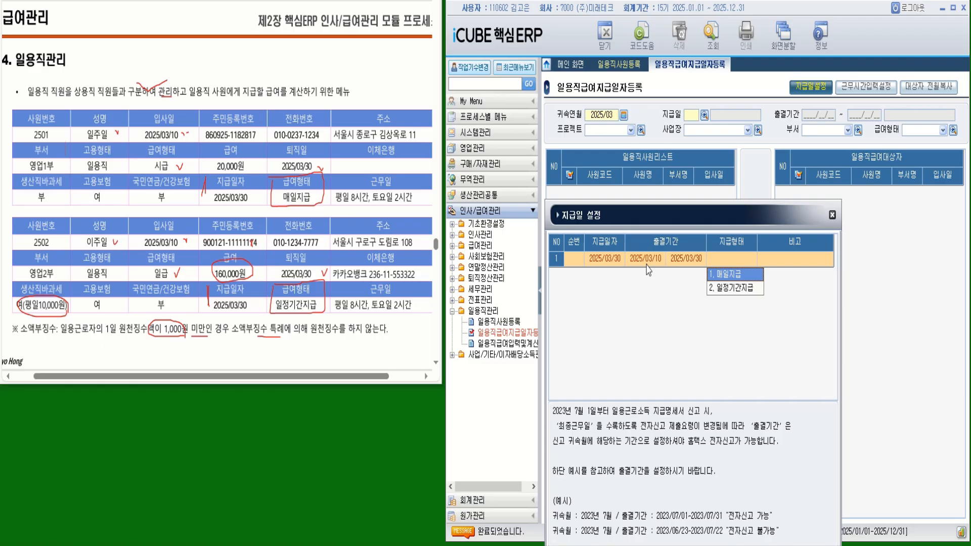
- Choose payment type 매일지급, enter remark 매일지급, and save the row
click(732, 273)
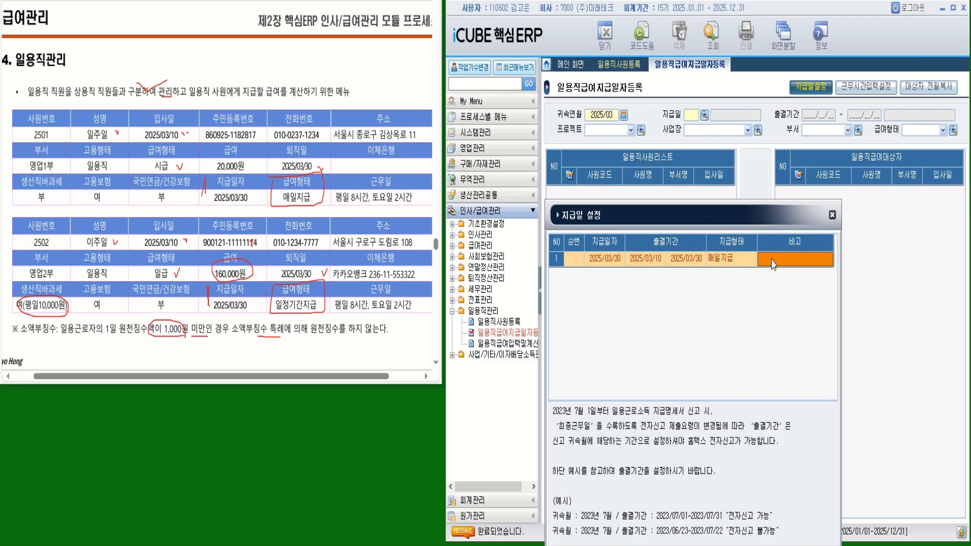
click(743, 264)
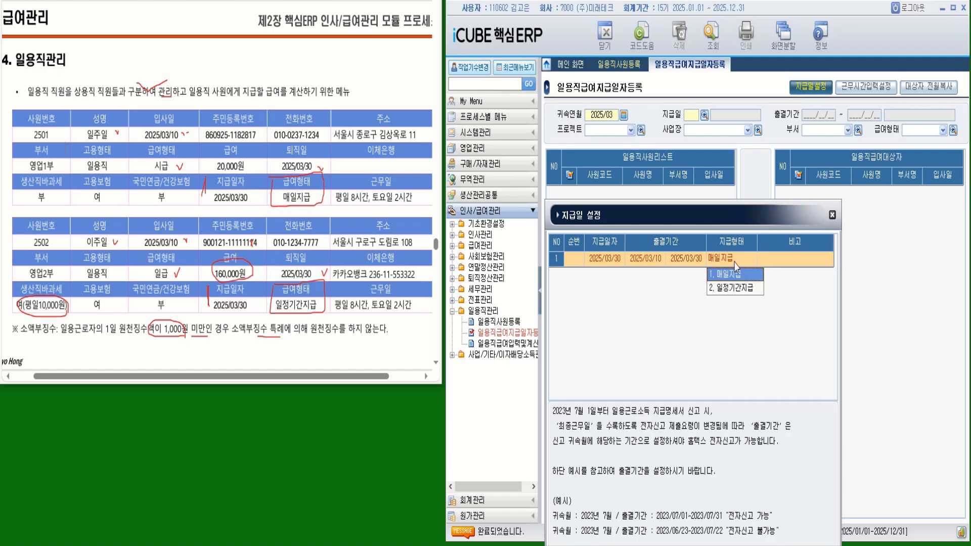
click(786, 263)
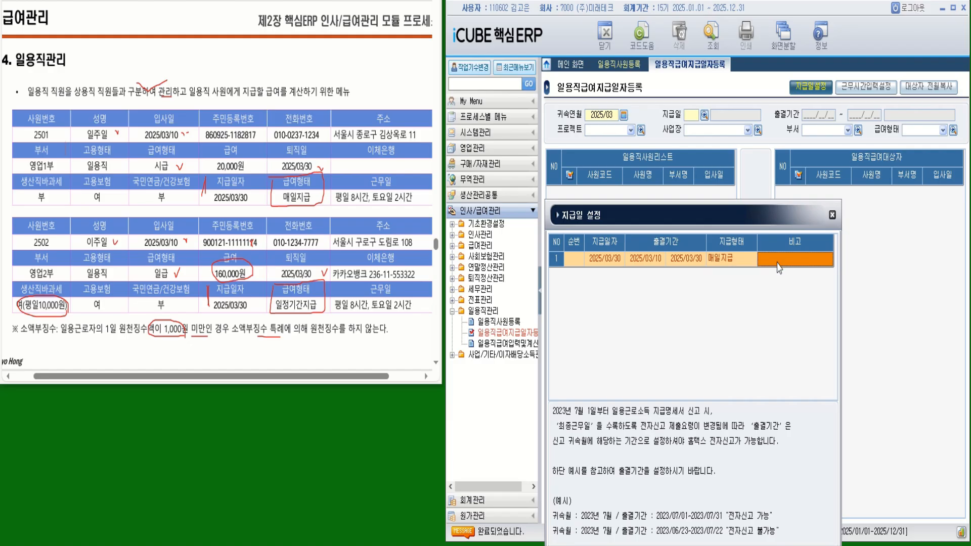
click(778, 263)
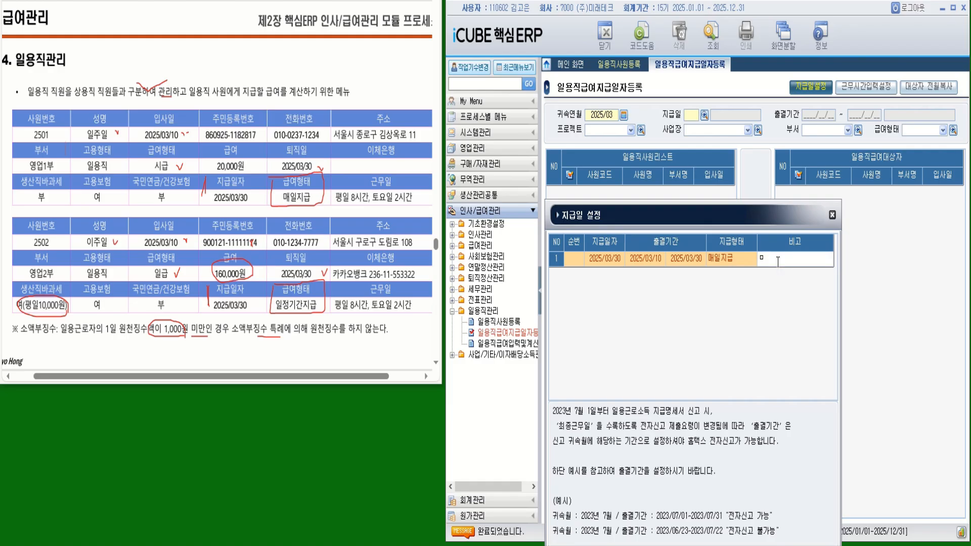
text(ㅁㅐㅇㅣㄹㅈㅣㄱㅡㅂ)
key(Return)
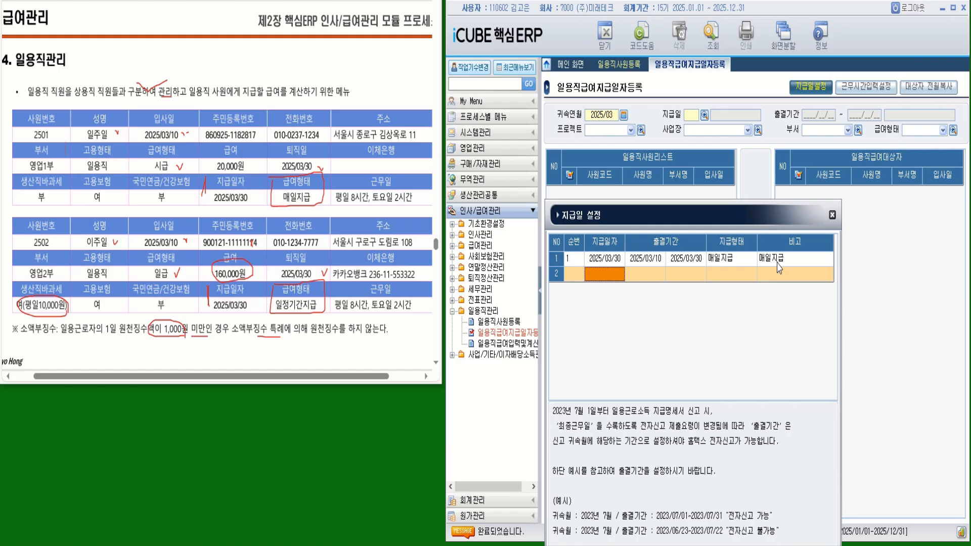
- Fill row 2: pay date 2025/03/30, attendance 2025/03/10–2025/03/30, type and remark 일정기간지급
text(2025/03/3)
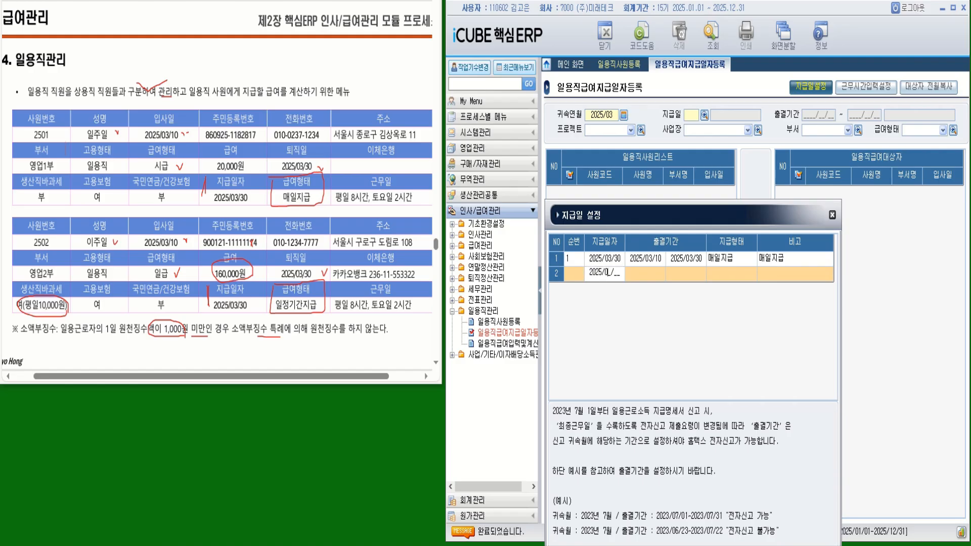
text(0)
key(Return)
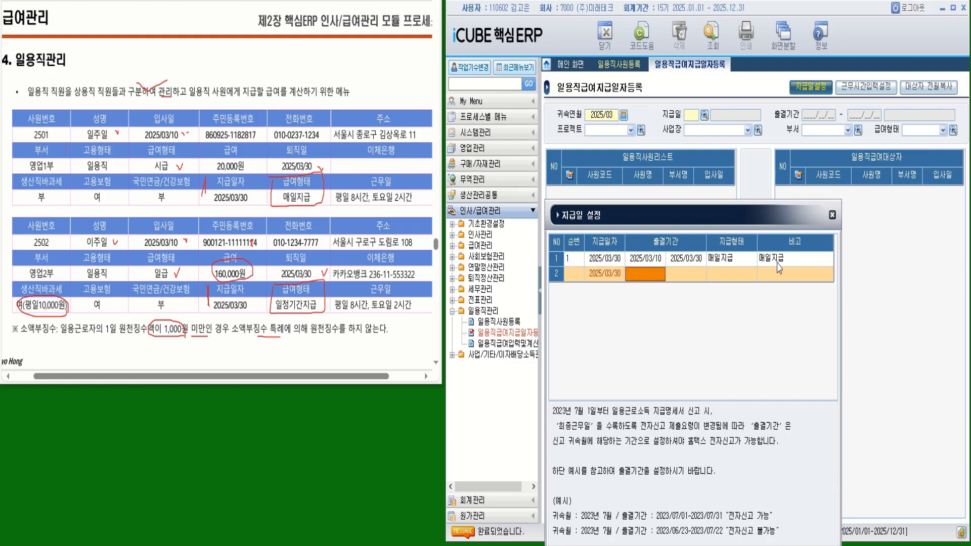
text(2025/03/10)
key(Return)
text(2025/03/30)
key(Return)
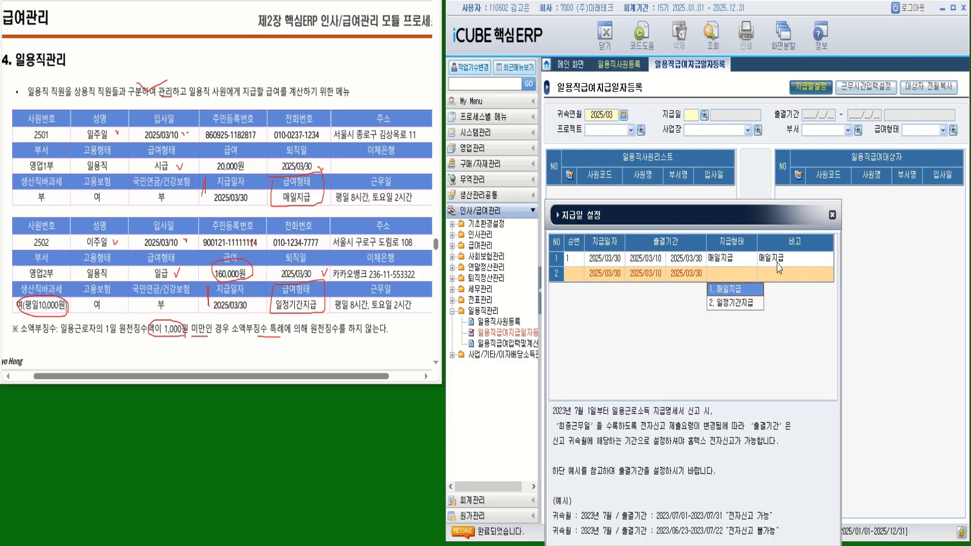
key(Down)
key(Return)
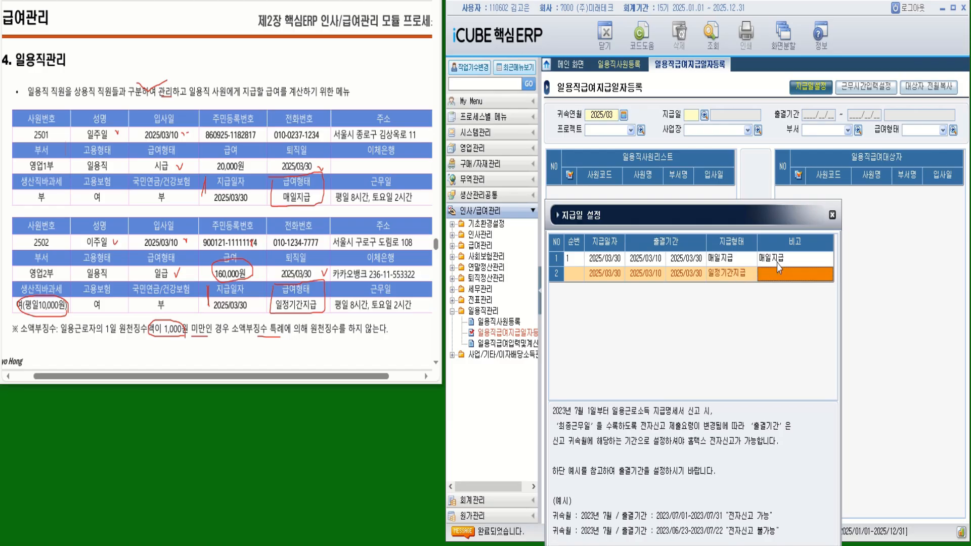
text(일)
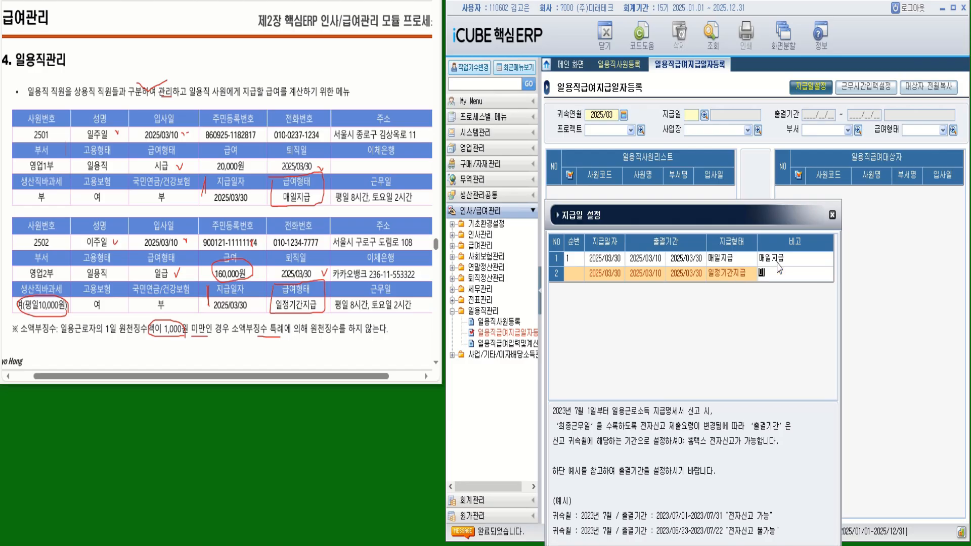
text(ㅈ정ㄱ)
text(기간지)
text(급)
key(Return)
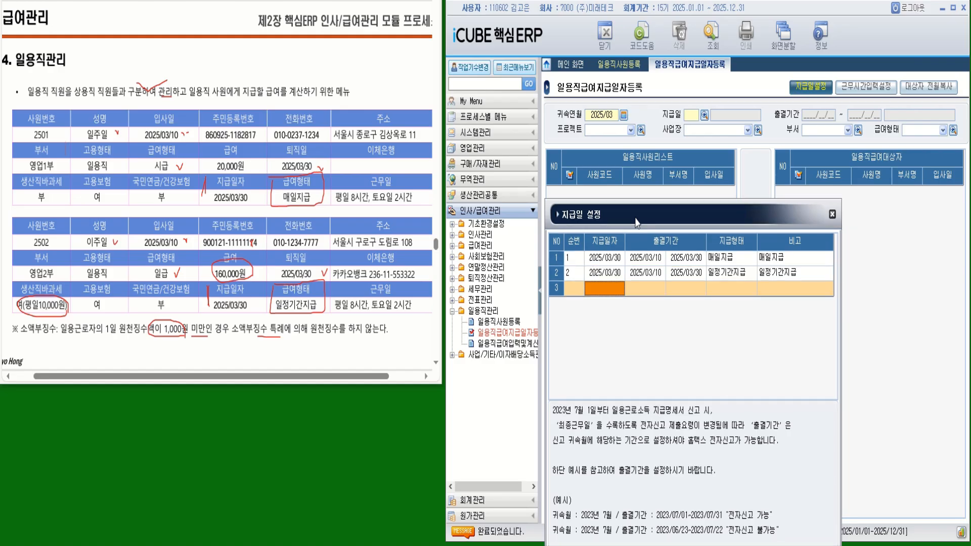
- Confirm the 지급일 설정 dialog so both March 2025 pay dates are saved
drag(634, 218, 633, 167)
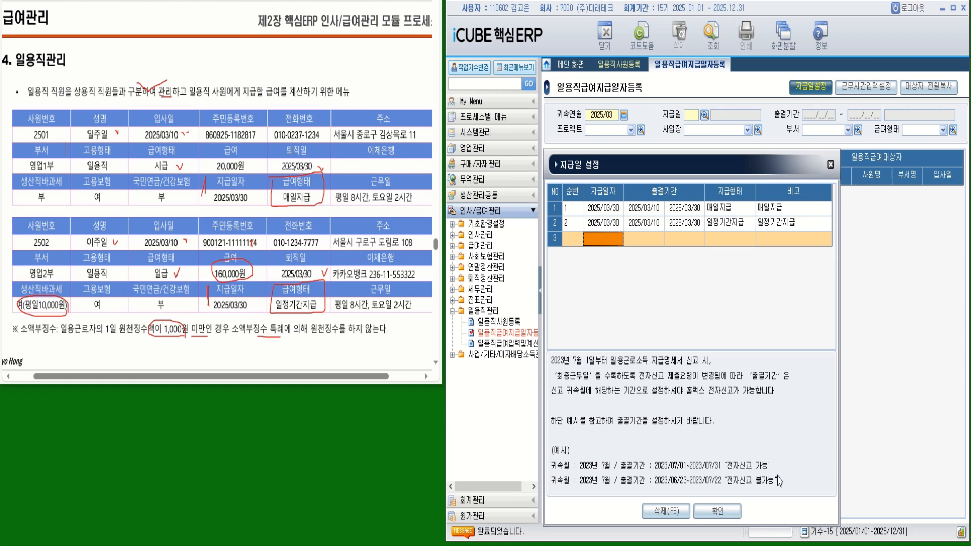
click(715, 511)
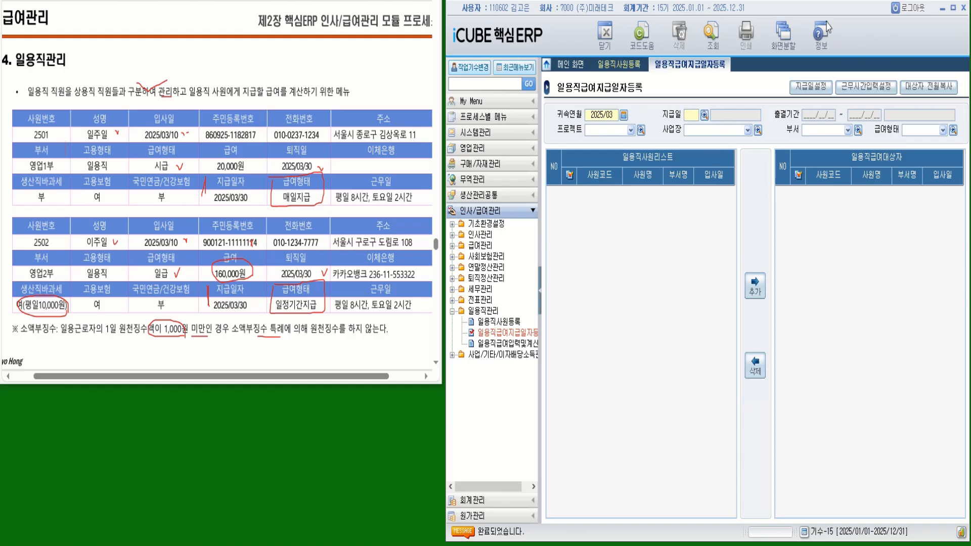
- Load pay date 1 (2025/03/30, 매일지급) to list candidate daily workers 2501 and 2502
drag(970, 110, 644, 146)
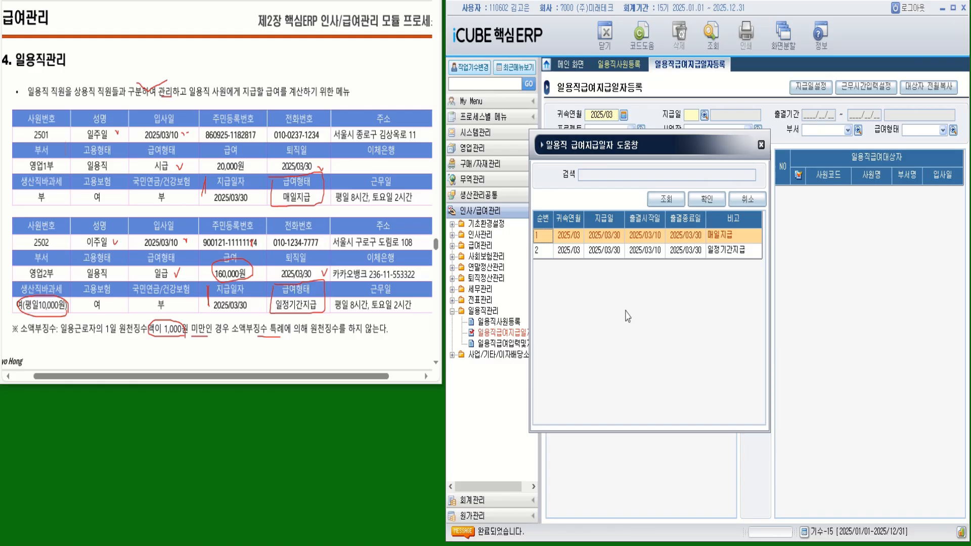
double_click(613, 241)
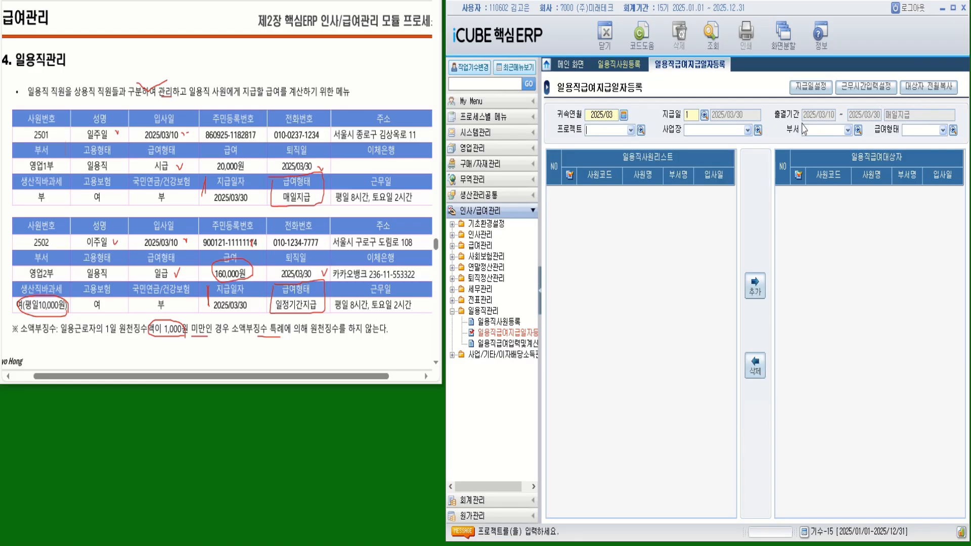
click(711, 34)
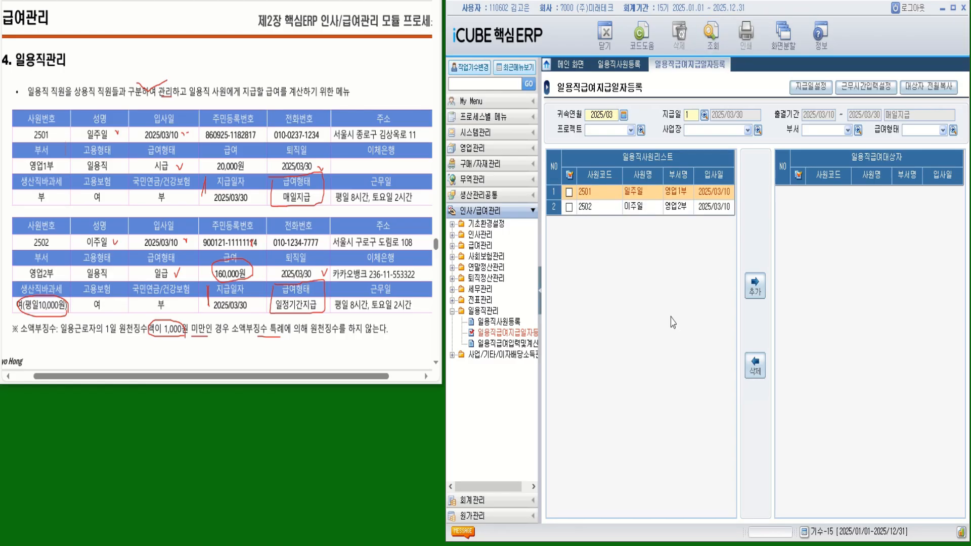
- Add worker 2501 to 일용직급여대상자 for pay date 1 and save the assignment
click(569, 192)
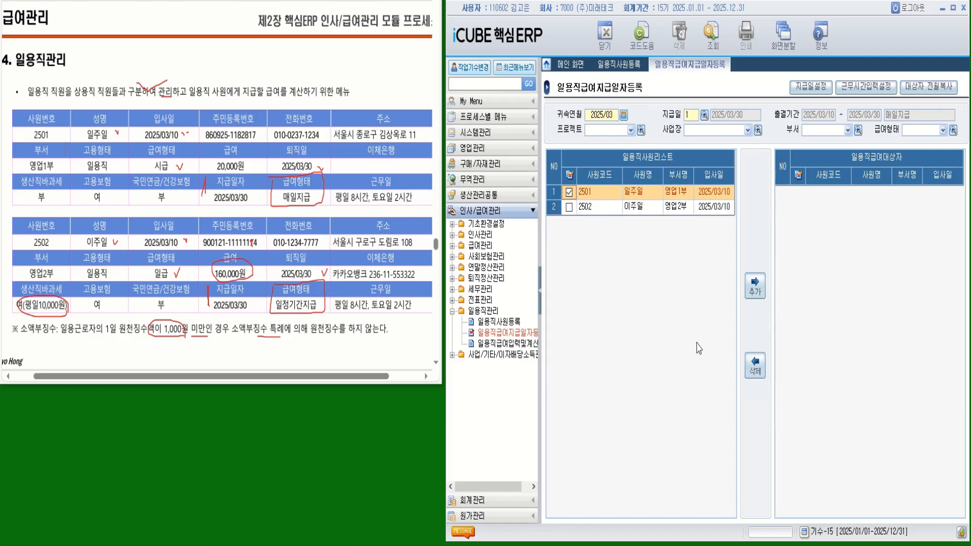
click(755, 287)
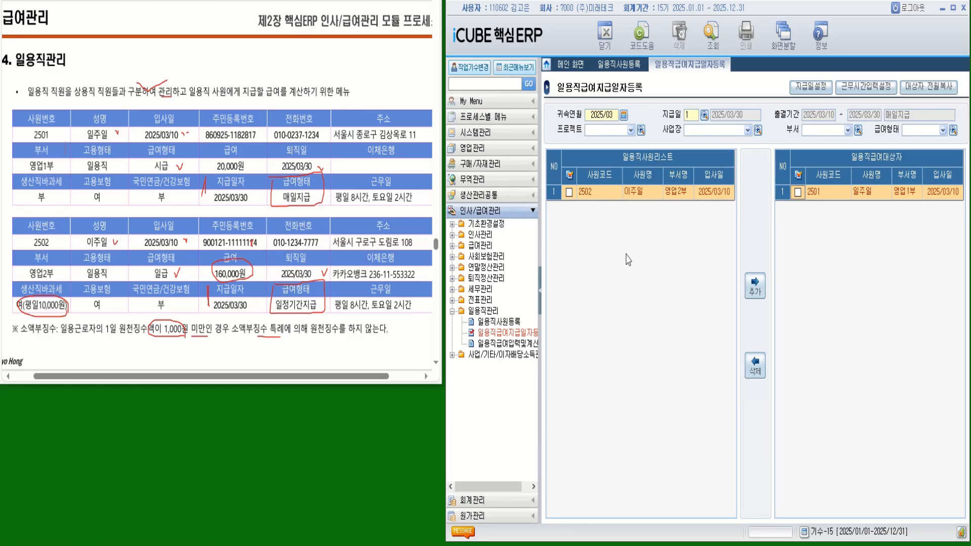
click(704, 117)
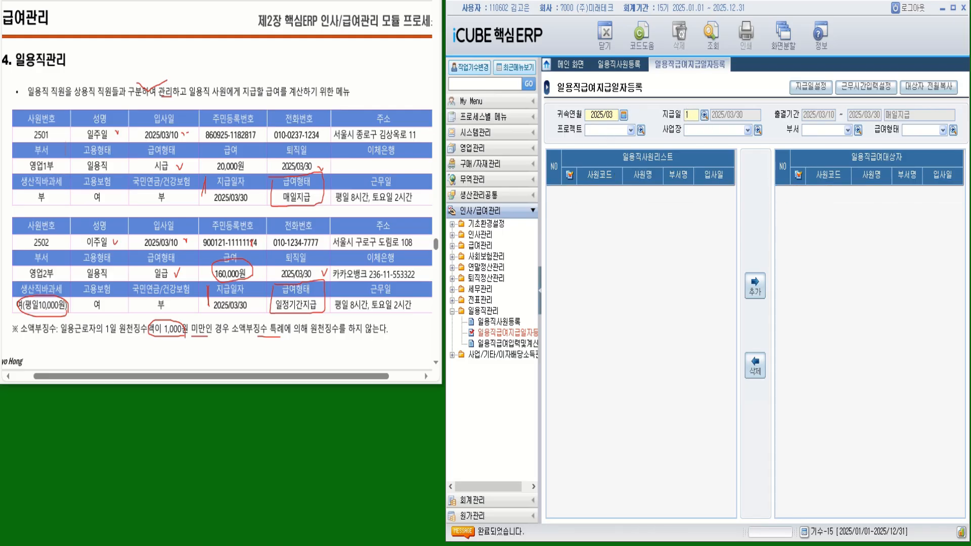
- Load pay date 2 (2025/03/30, 일정기간지급) and add worker 2502 as its payee
double_click(675, 248)
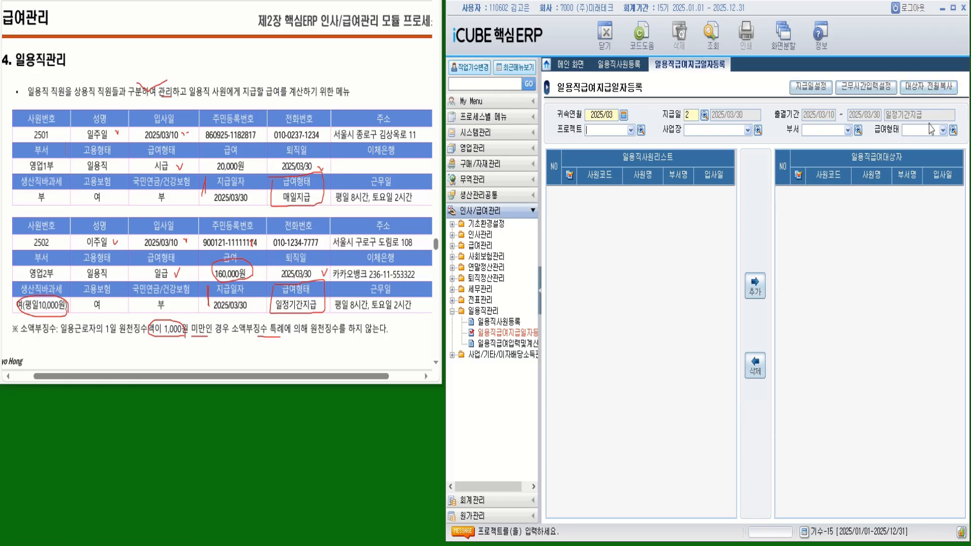
click(712, 33)
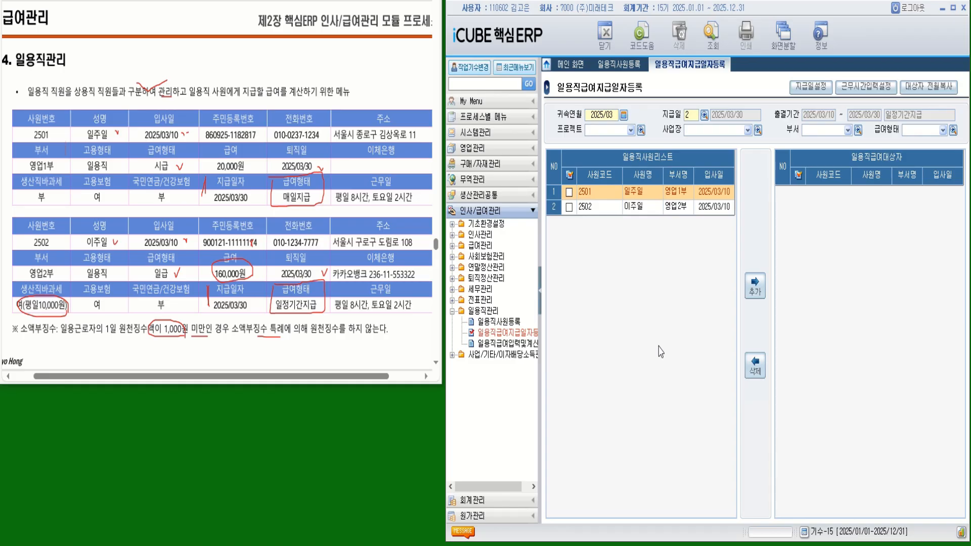
click(570, 207)
click(755, 286)
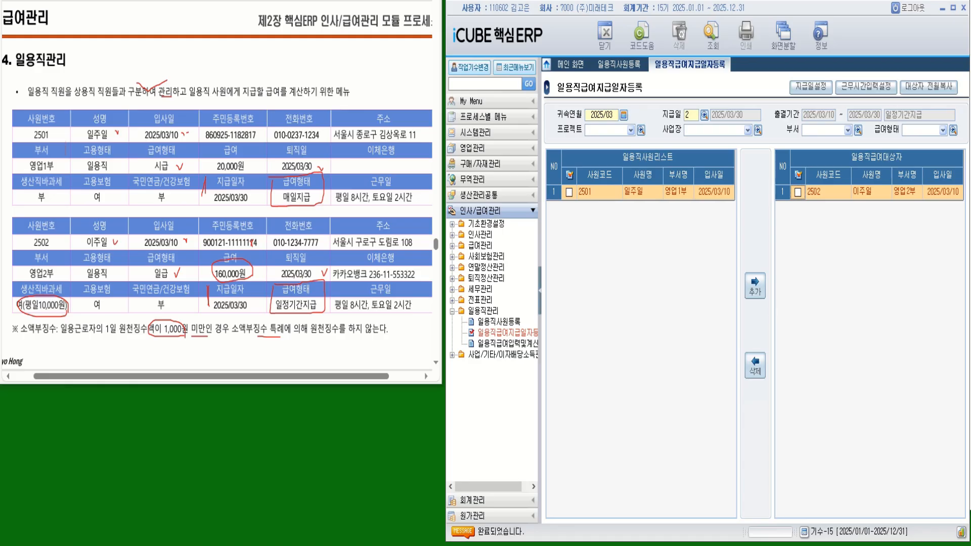
click(859, 89)
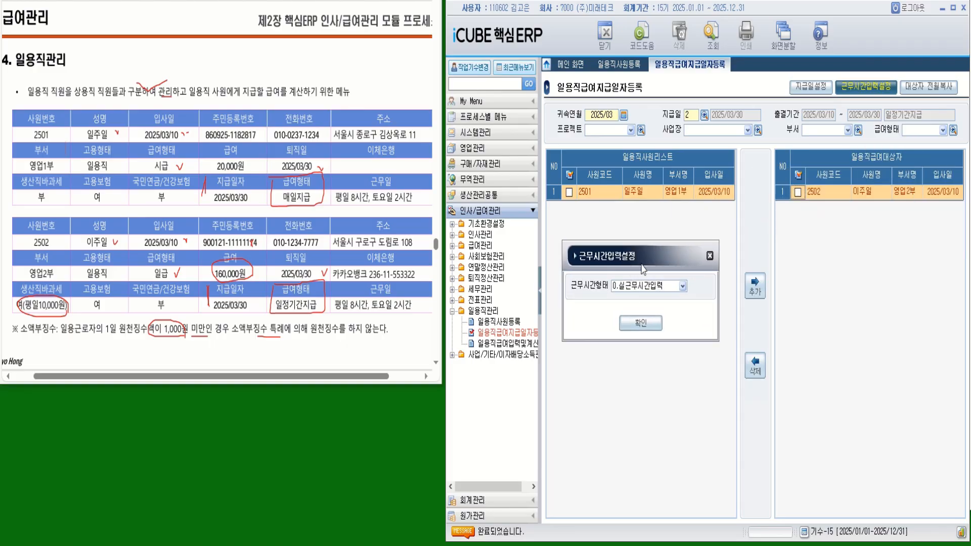
click(682, 286)
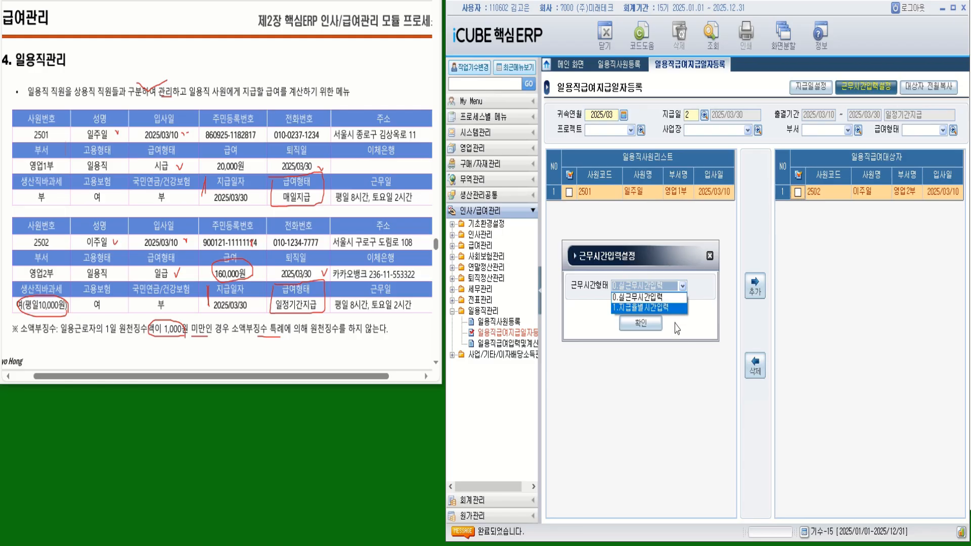
click(677, 328)
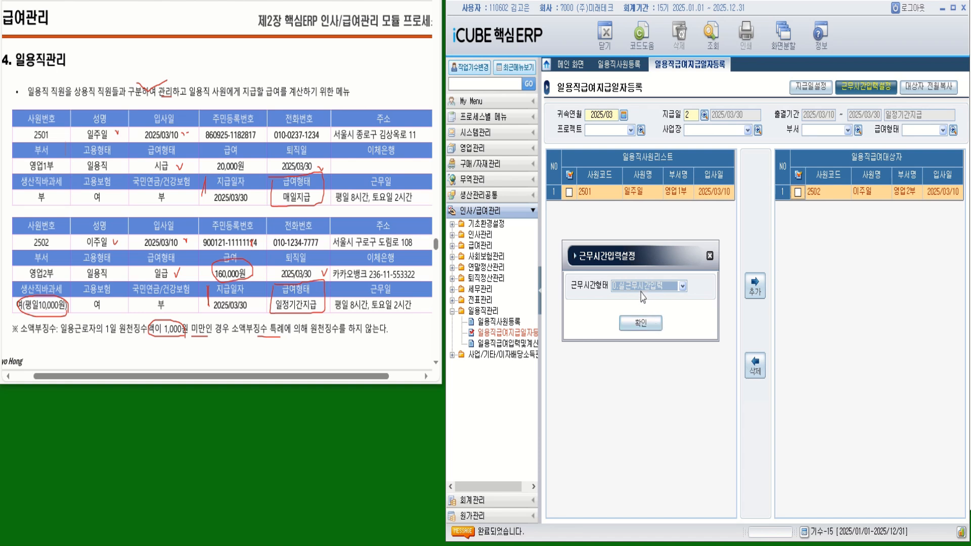
click(642, 323)
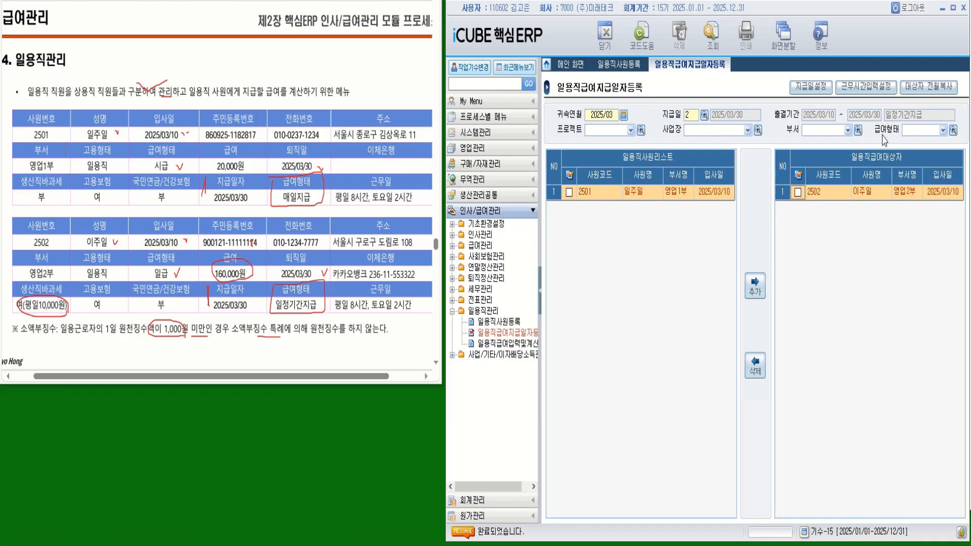
click(926, 91)
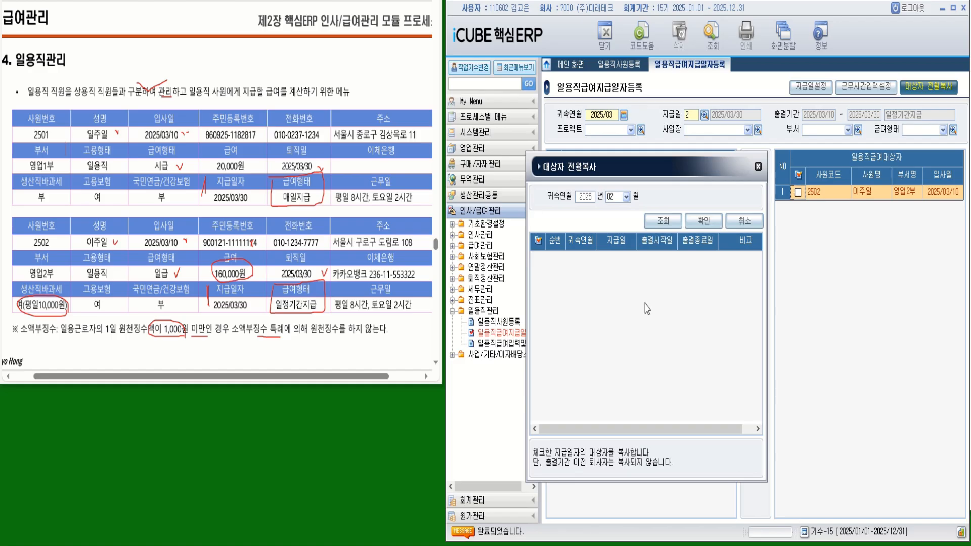
click(757, 166)
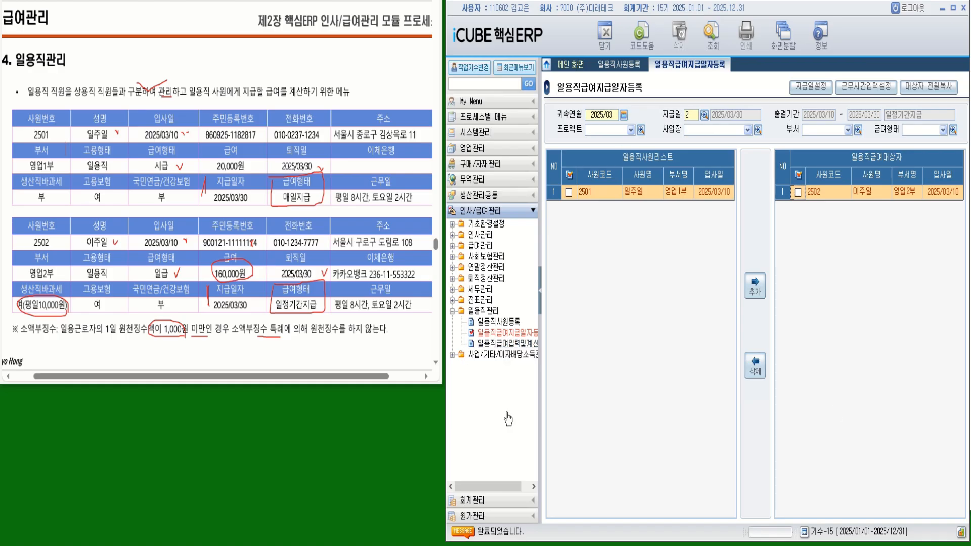
- Open 일용직급여입력및계산 for 귀속연월 2025/03 and load pay date 1 (매일지급) for worker 2501
click(507, 344)
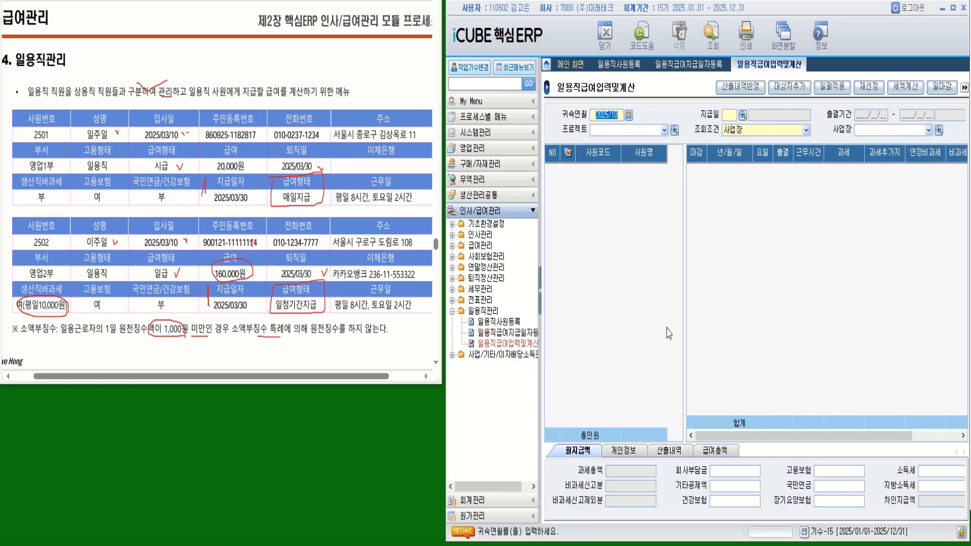
text(202)
text(5/03)
key(Return)
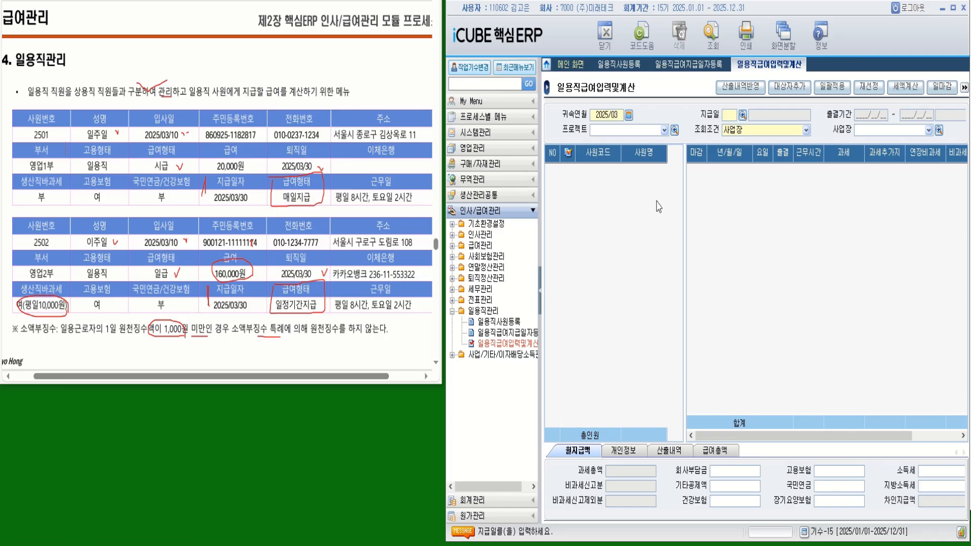
click(742, 115)
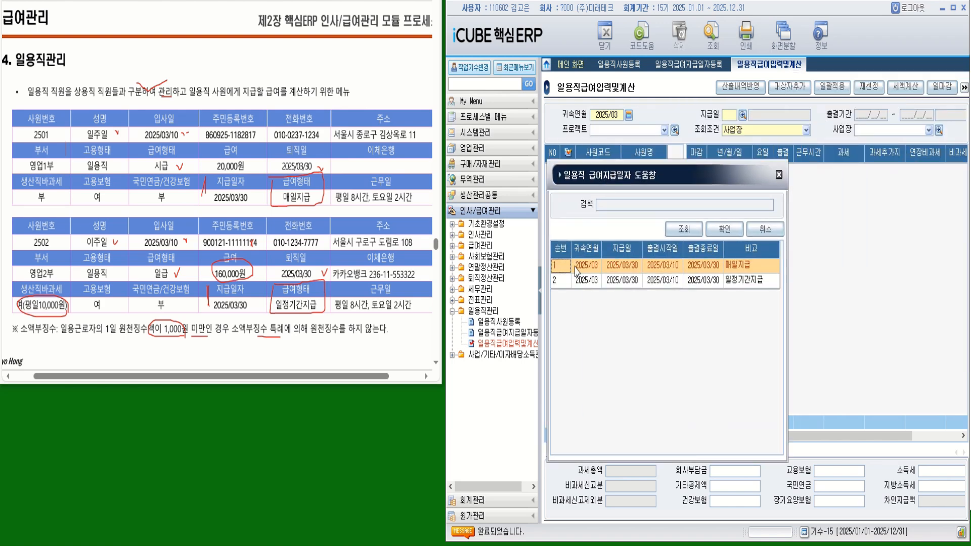
double_click(589, 268)
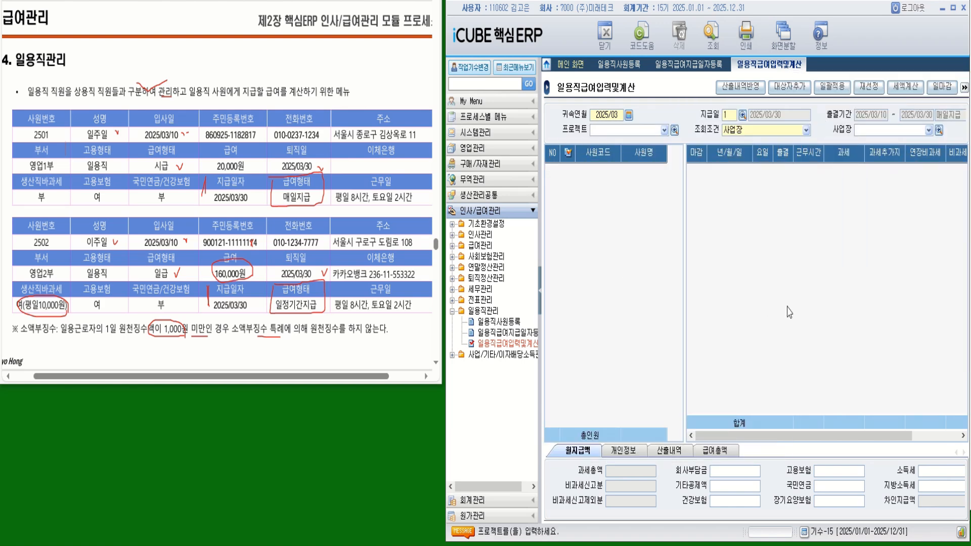
click(713, 37)
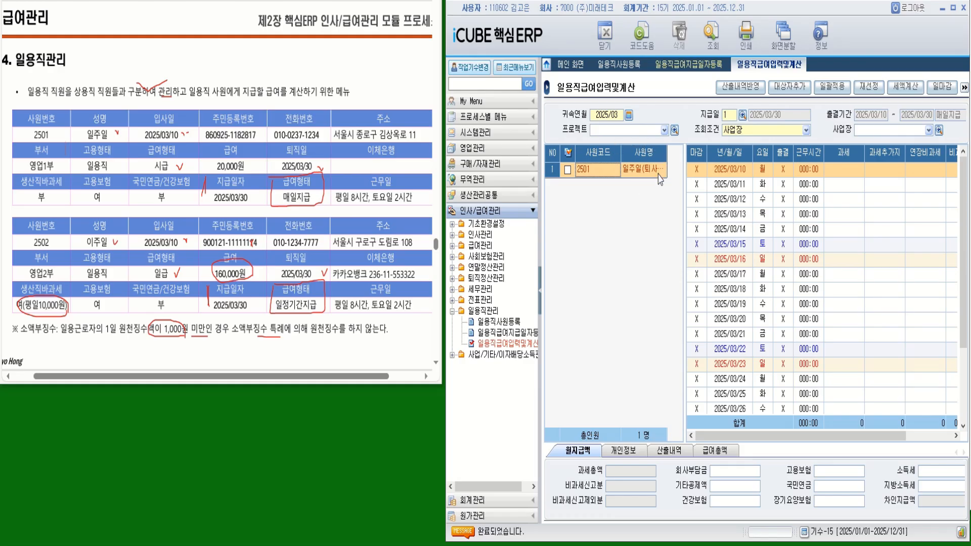
- Enter 8 working hours for worker 2501 on 2025/03/10 and 2025/03/14, totalling 320,000
drag(667, 153, 677, 153)
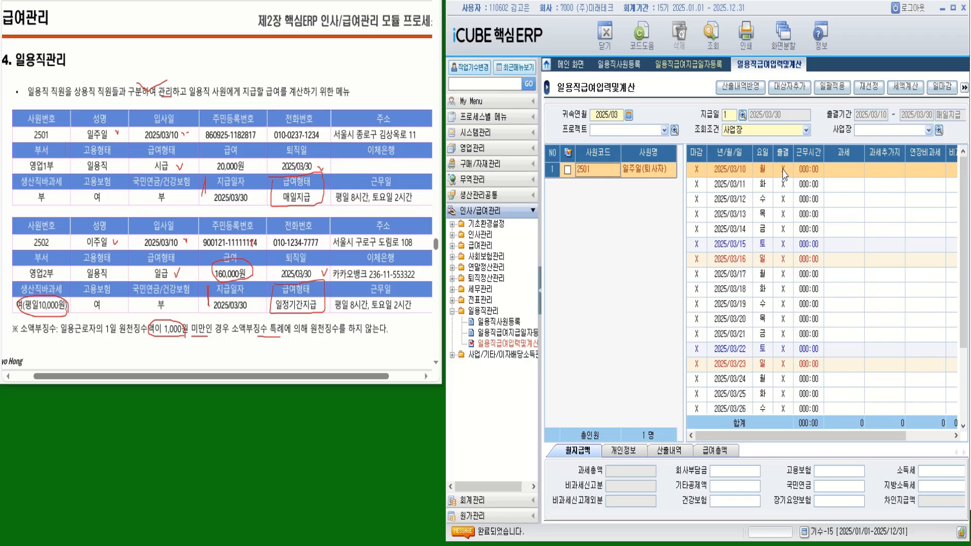
click(808, 174)
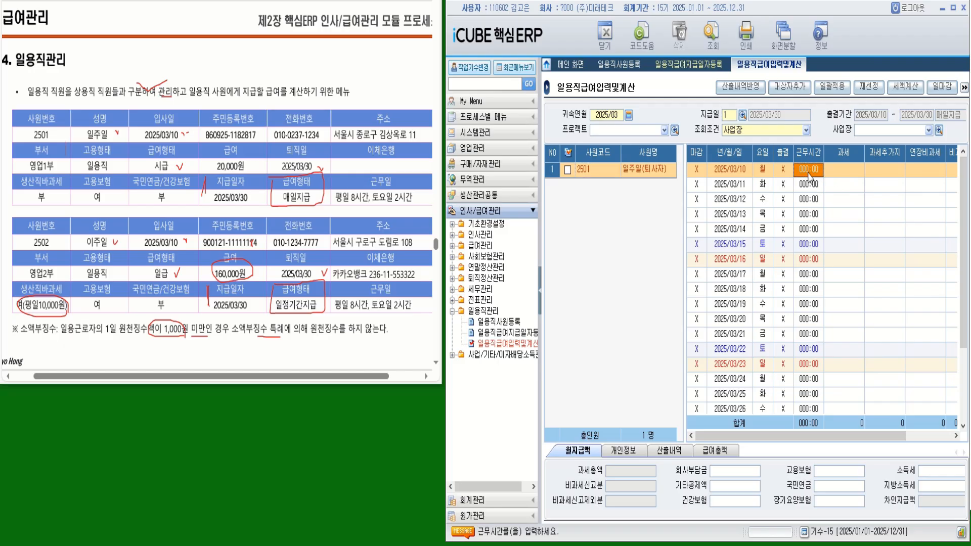
text(008)
key(Return)
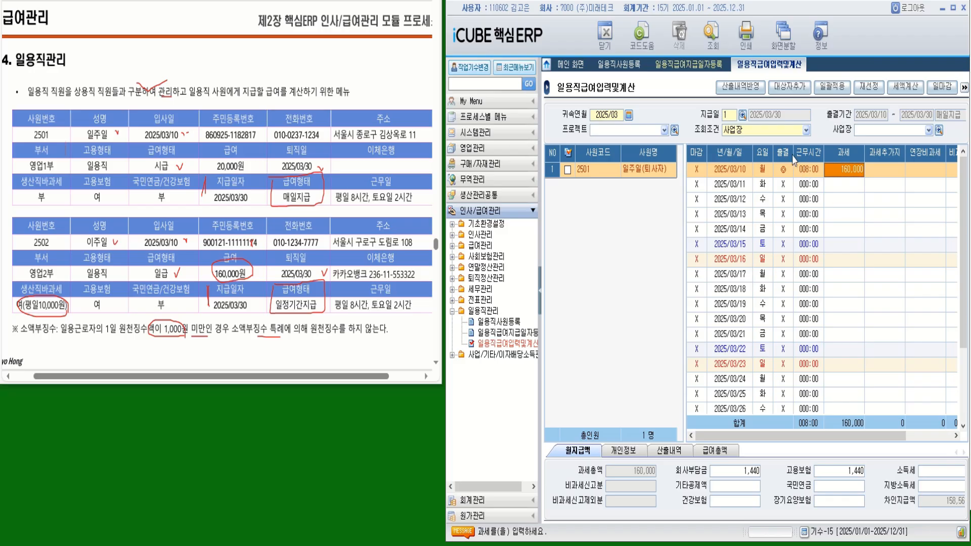
mouse_move(355, 207)
mouse_down()
mouse_move(336, 196)
mouse_move(347, 179)
mouse_move(364, 206)
mouse_move(412, 202)
mouse_up()
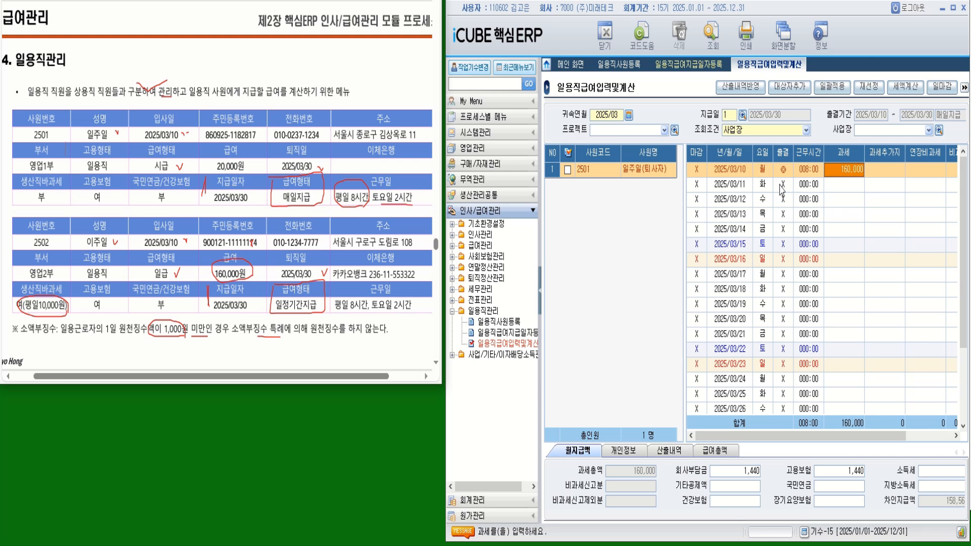
click(808, 230)
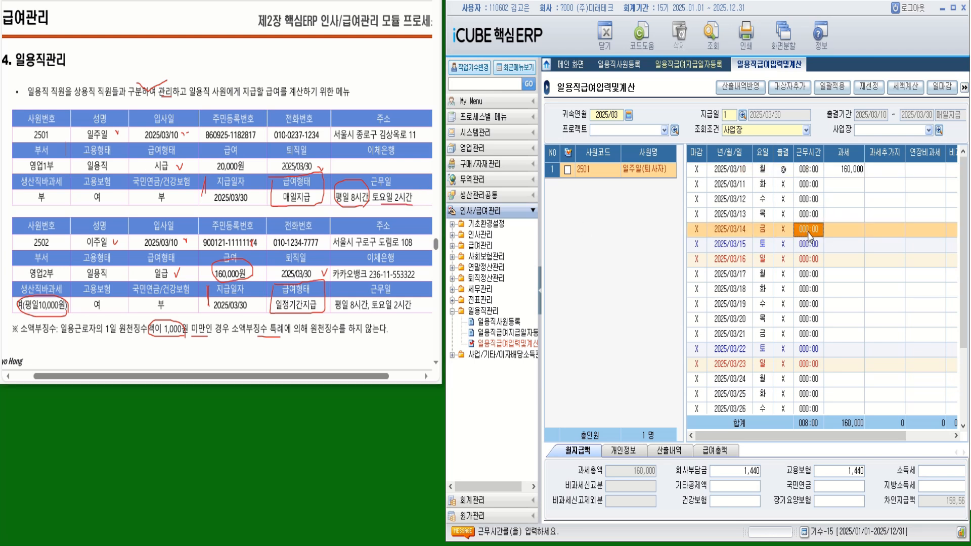
click(808, 231)
text(8)
key(Return)
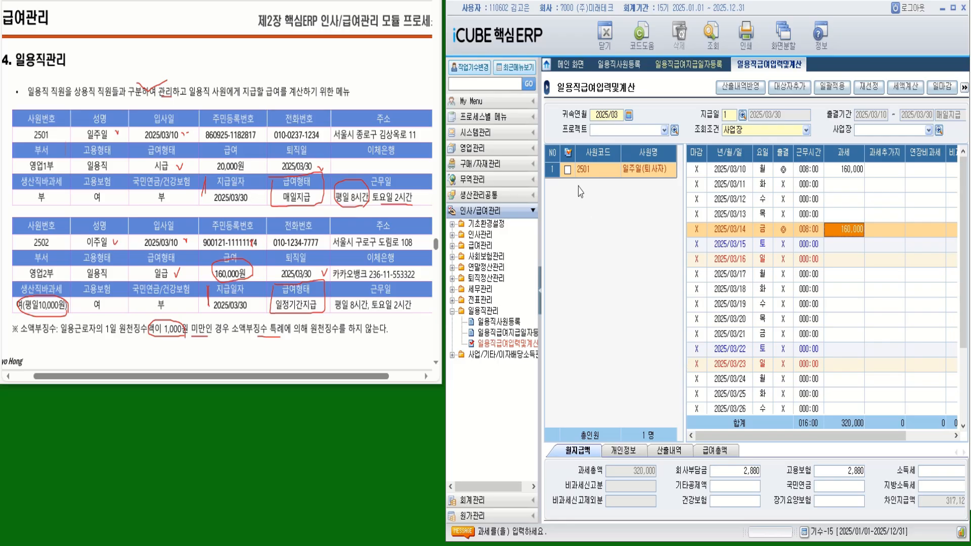
click(568, 170)
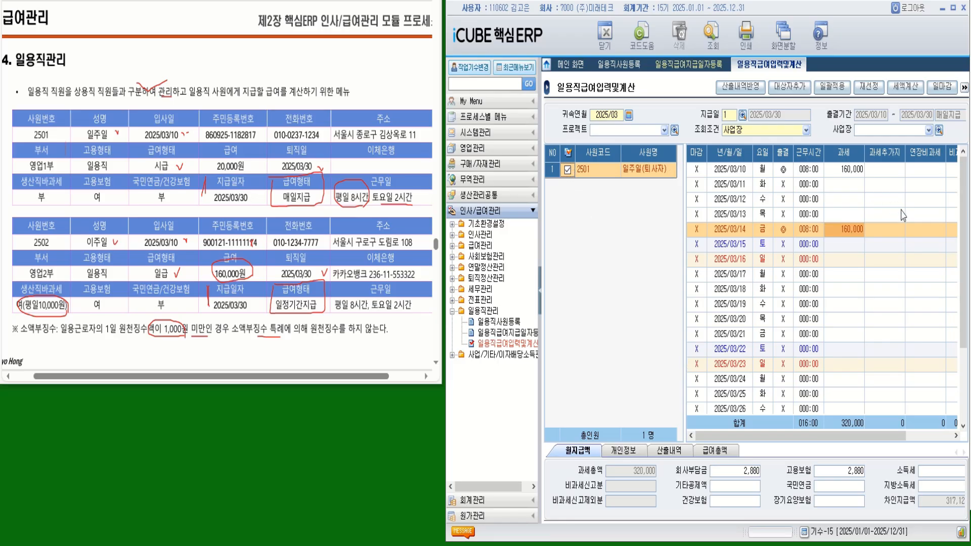
- Bulk-apply 008:00 hours to every March weekday with reflection date 2025/03/30, totalling 2,400,000
click(829, 91)
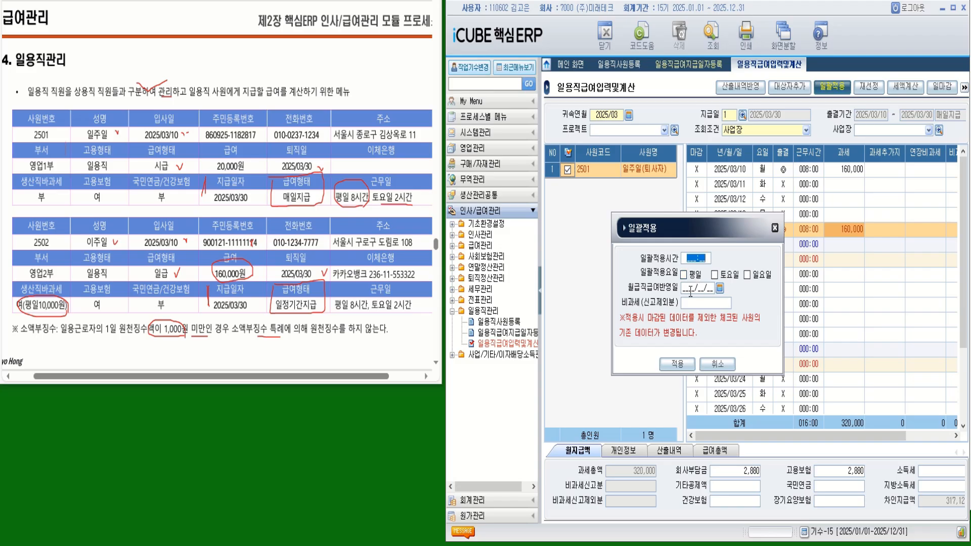
text(00800)
click(684, 275)
click(688, 289)
text(2025/03/30)
key(Return)
click(678, 364)
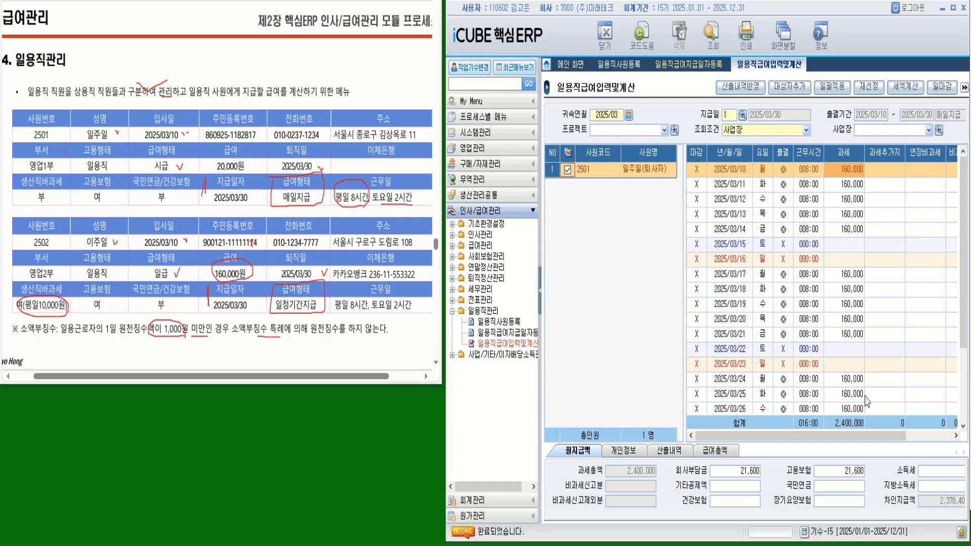
drag(964, 331, 962, 304)
- Bulk-apply 002:00 hours to every March Saturday at 40,000 each, reaching 2,520,000 taxable
click(831, 87)
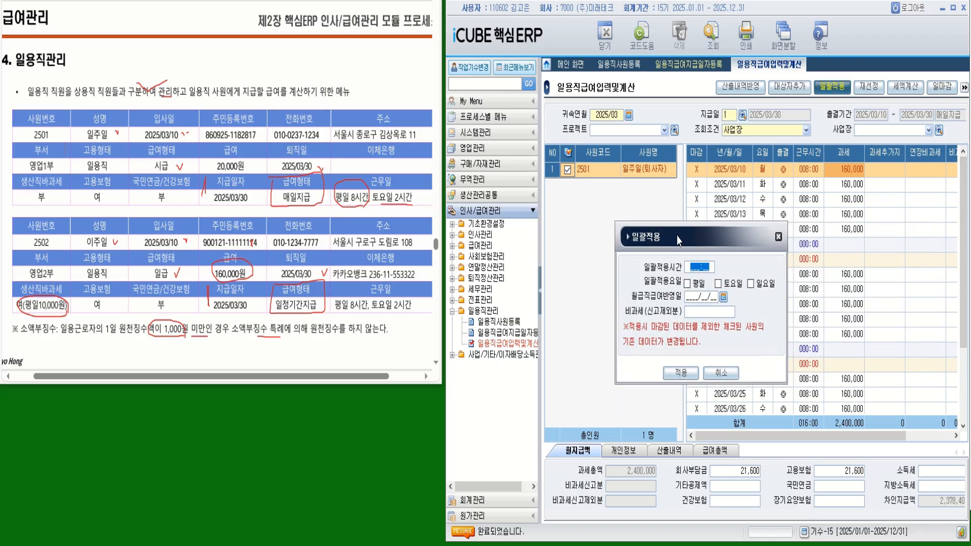
text(002:00)
click(717, 284)
click(692, 297)
text(2025/03/30)
click(681, 373)
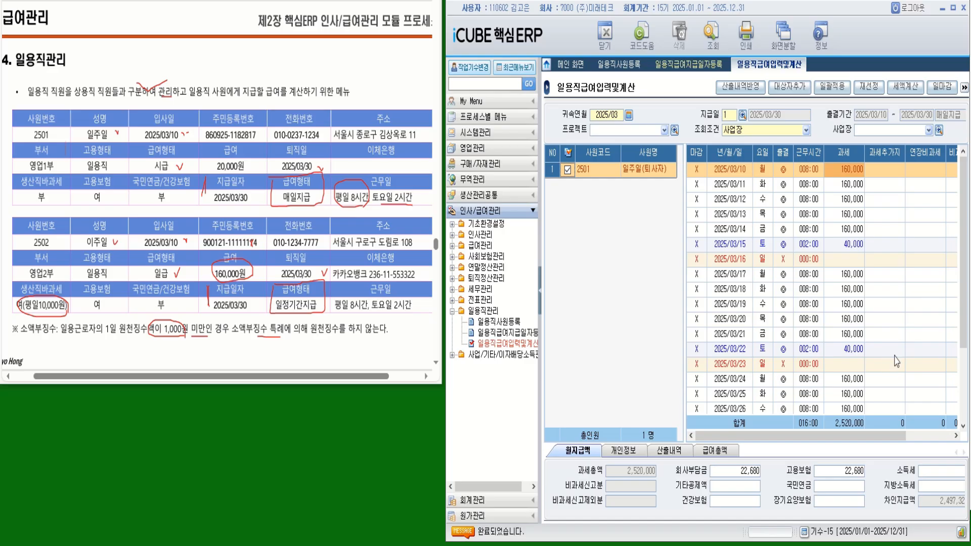
drag(963, 316, 953, 202)
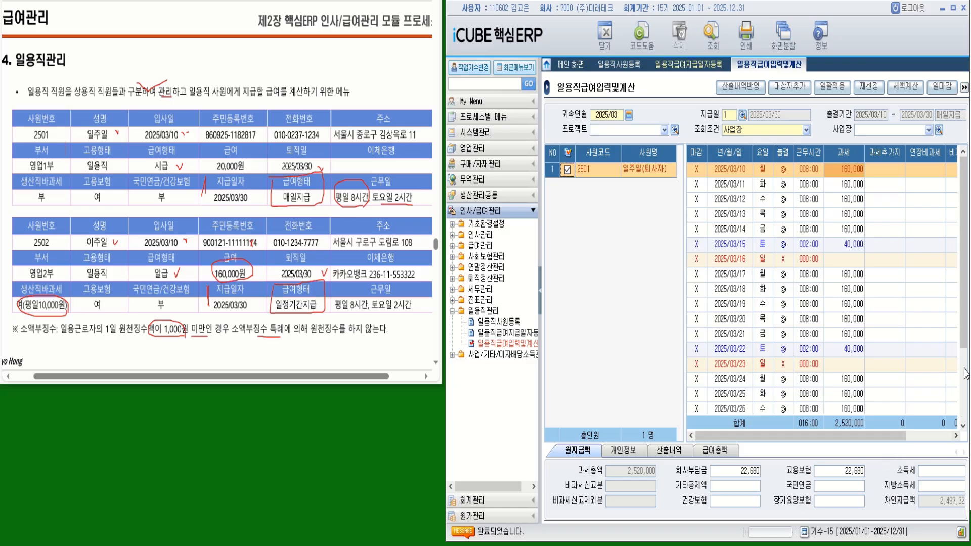
- Hide the menu tree and show 2501's 개인정보: 18/21 days, 2,520,000 totals
scroll(966, 337, down, 2)
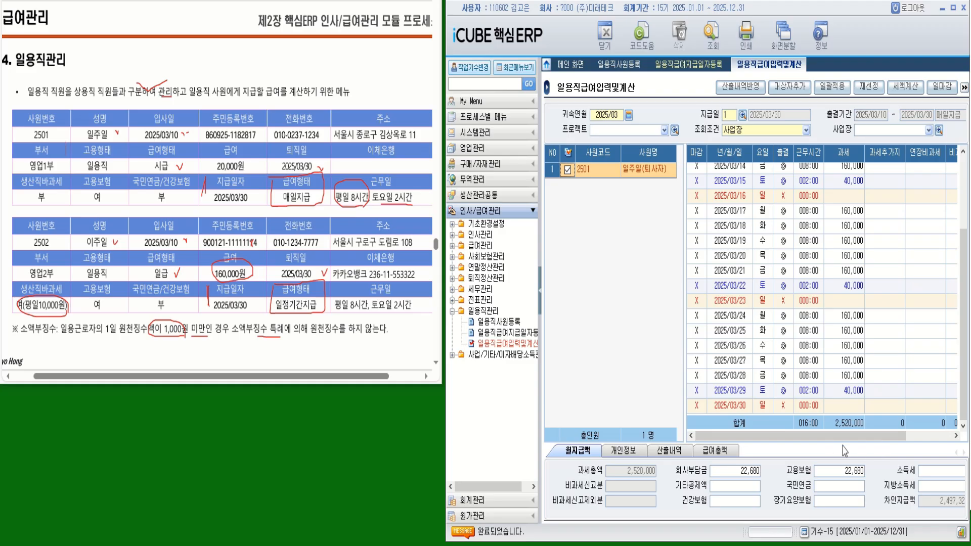
drag(850, 438, 926, 450)
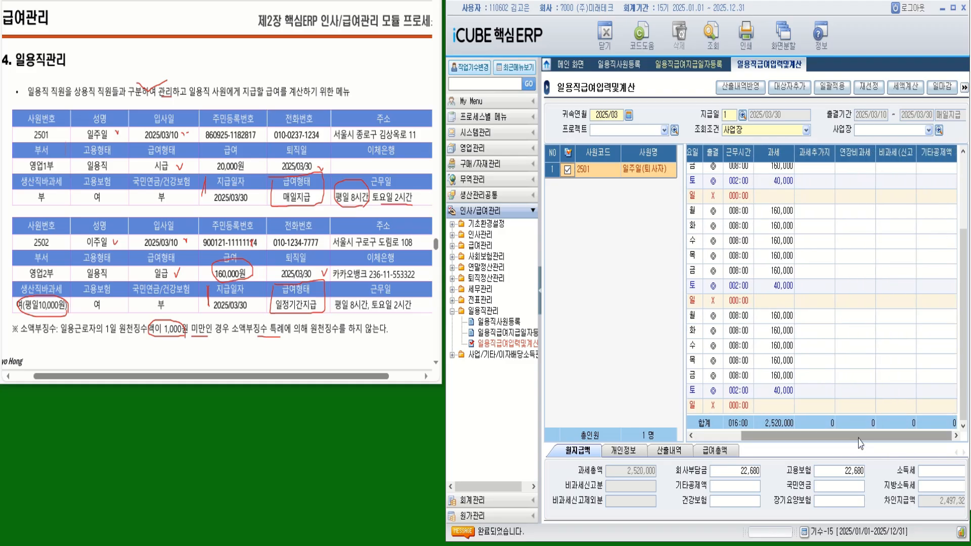
click(932, 160)
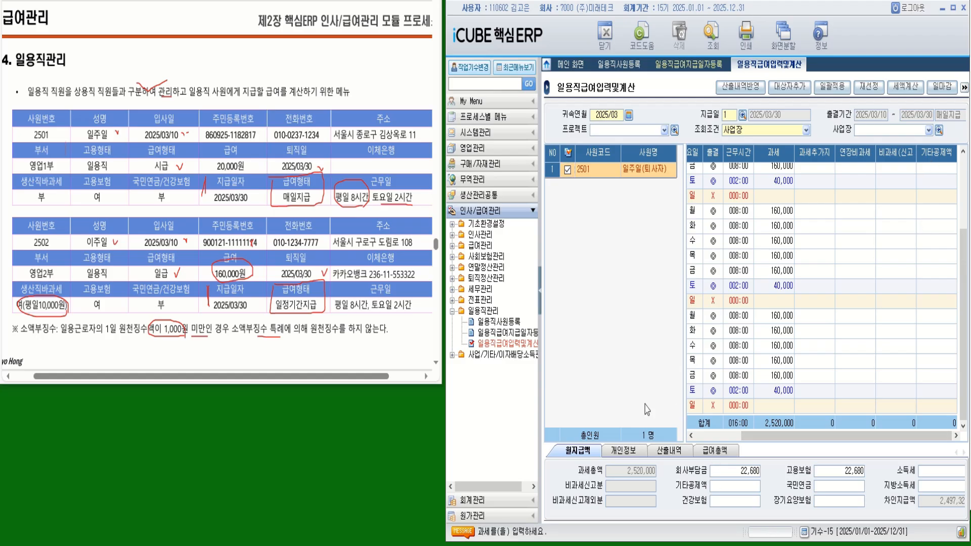
click(540, 299)
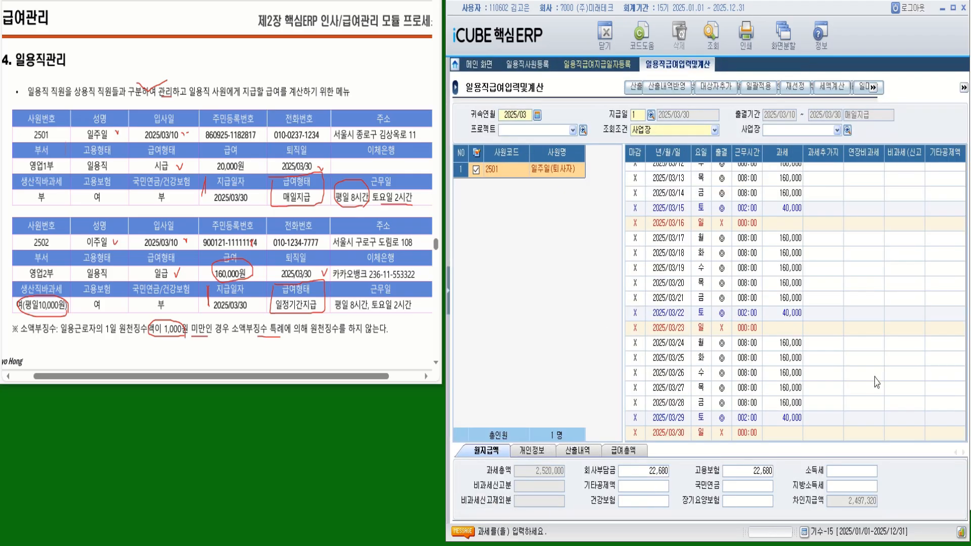
drag(866, 434, 917, 443)
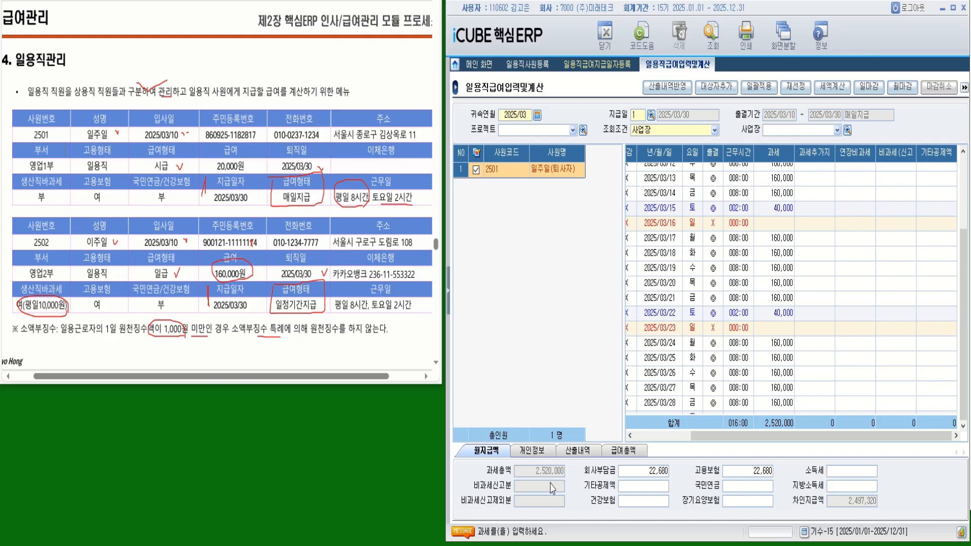
click(537, 449)
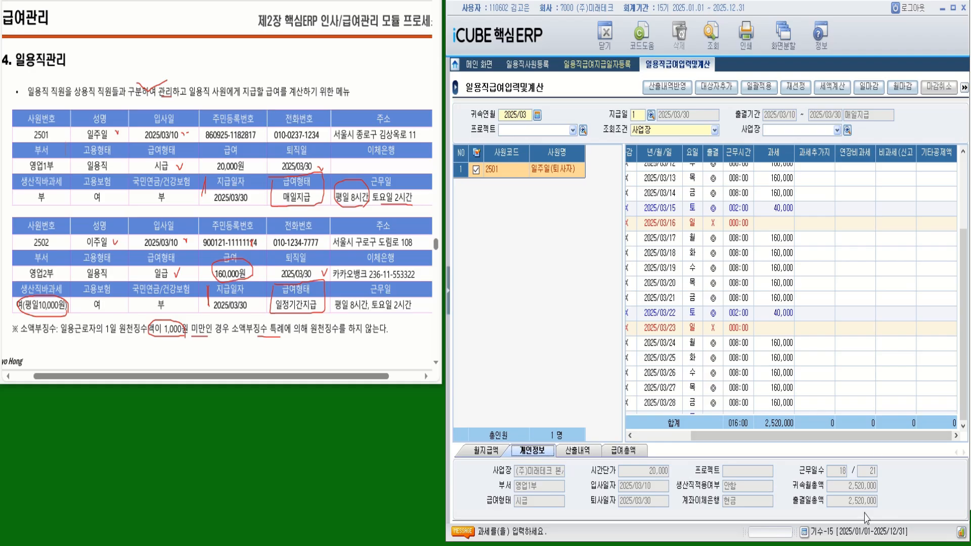
- Show worker 2501's 산출내역 breakdown with its taxable and work-hour fields
click(587, 451)
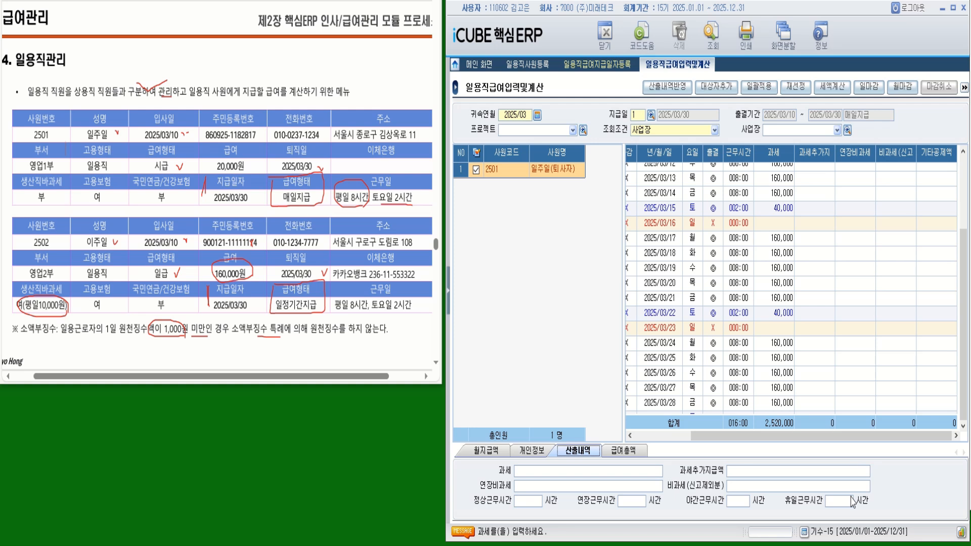
- Calculate worker 2501's taxes on the pay totals: 2,520,000 taxable, 22,680 insurance, 2,497,320 net pay
click(624, 452)
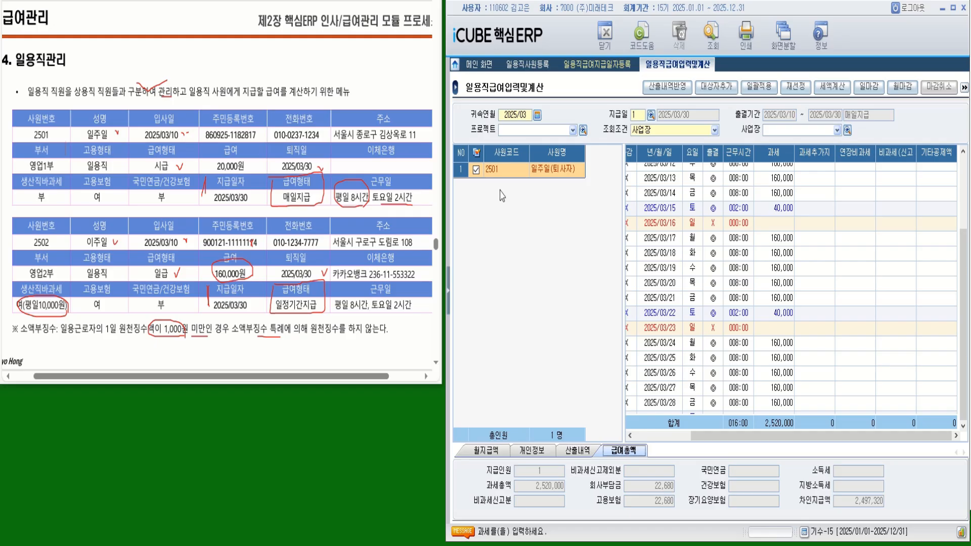
click(833, 88)
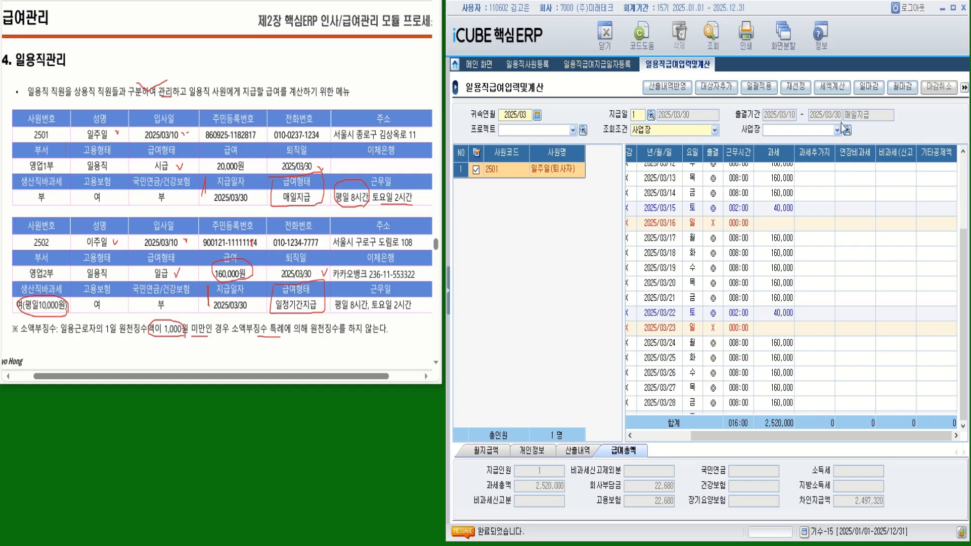
mouse_move(530, 545)
click(670, 94)
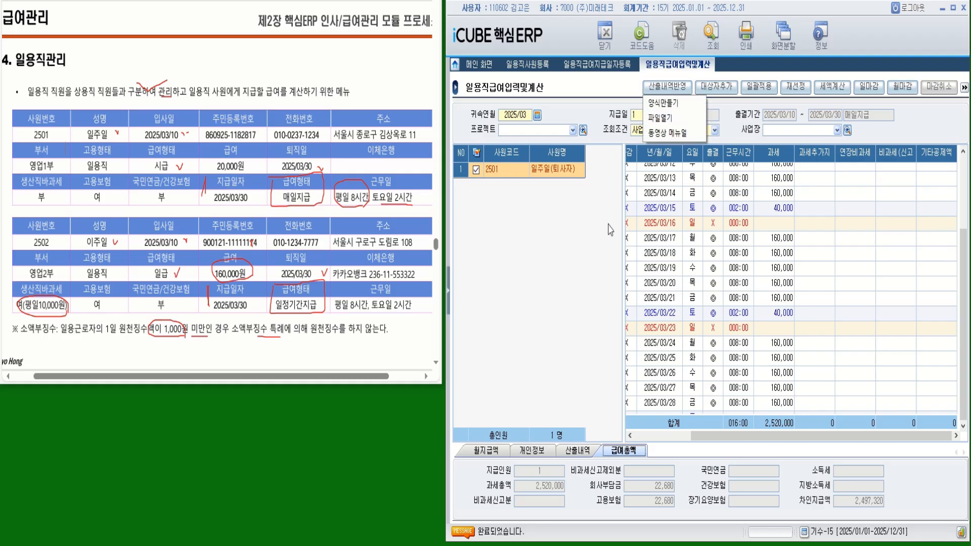
click(681, 326)
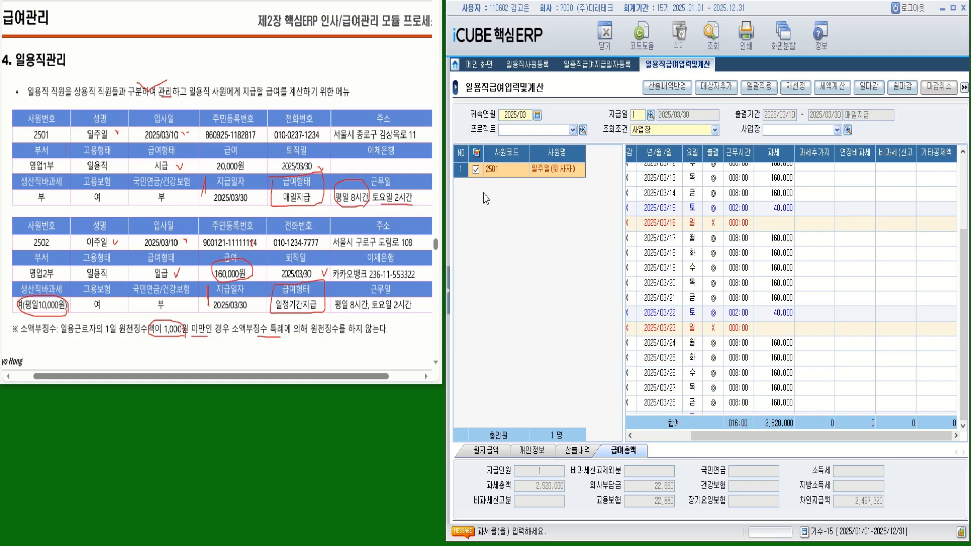
- Add worker 2502 to the March calculation, tick its row, and check pay date 2 registration
click(715, 89)
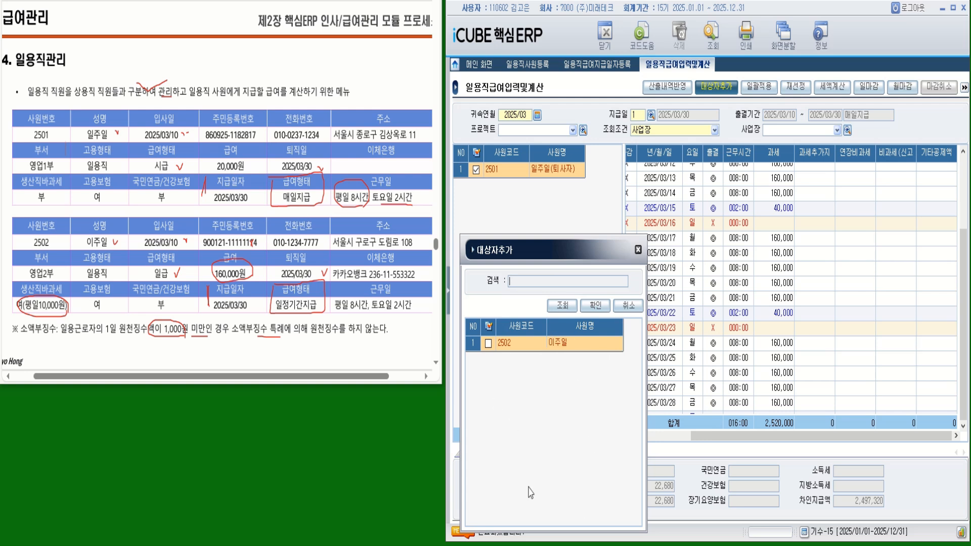
click(488, 344)
click(595, 305)
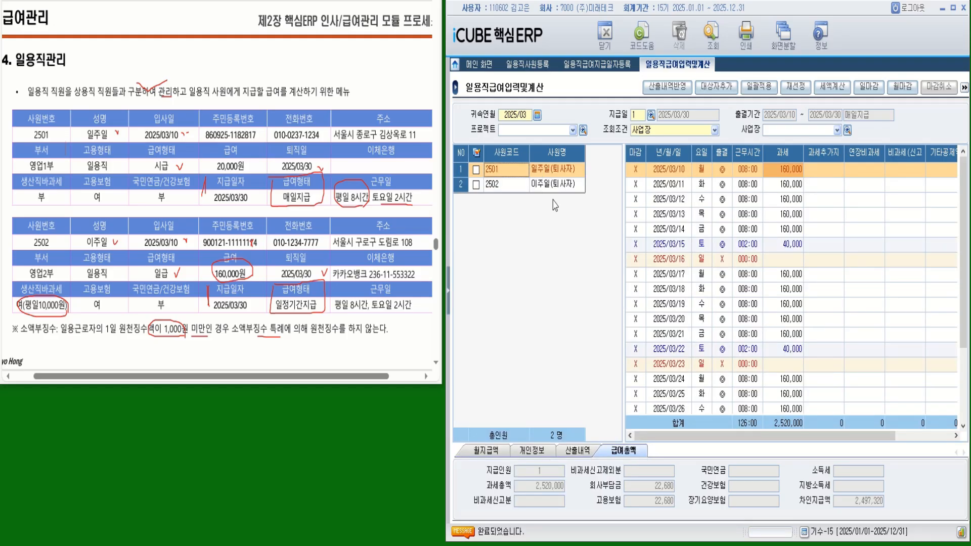
click(553, 185)
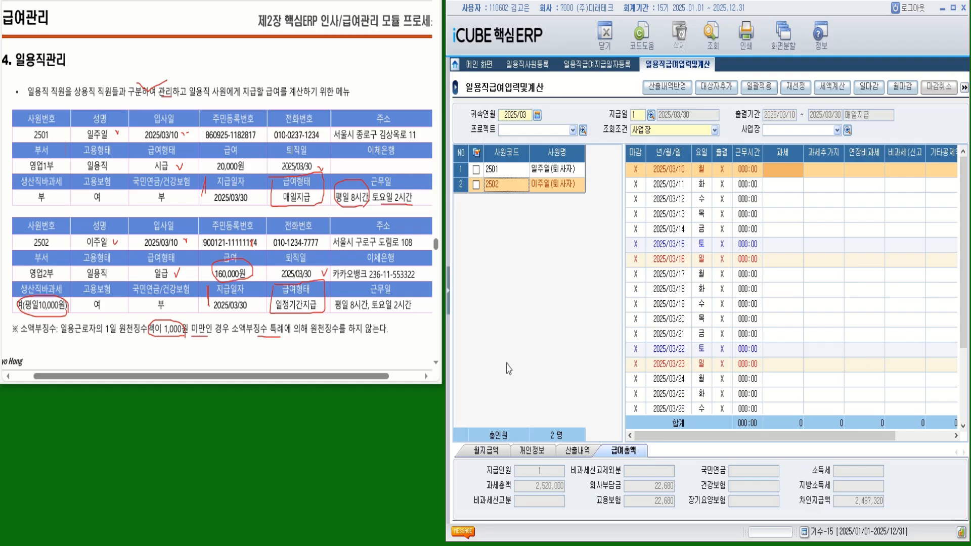
click(476, 185)
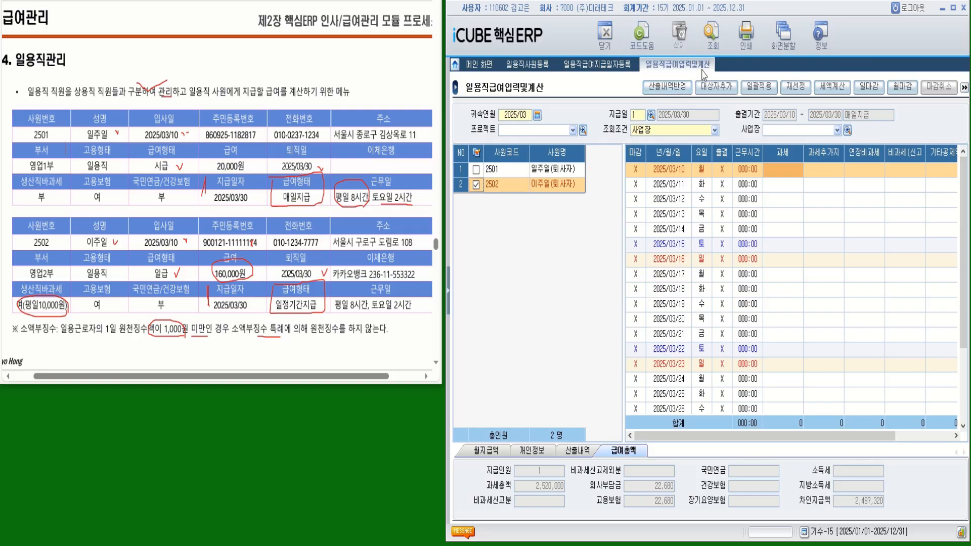
click(599, 70)
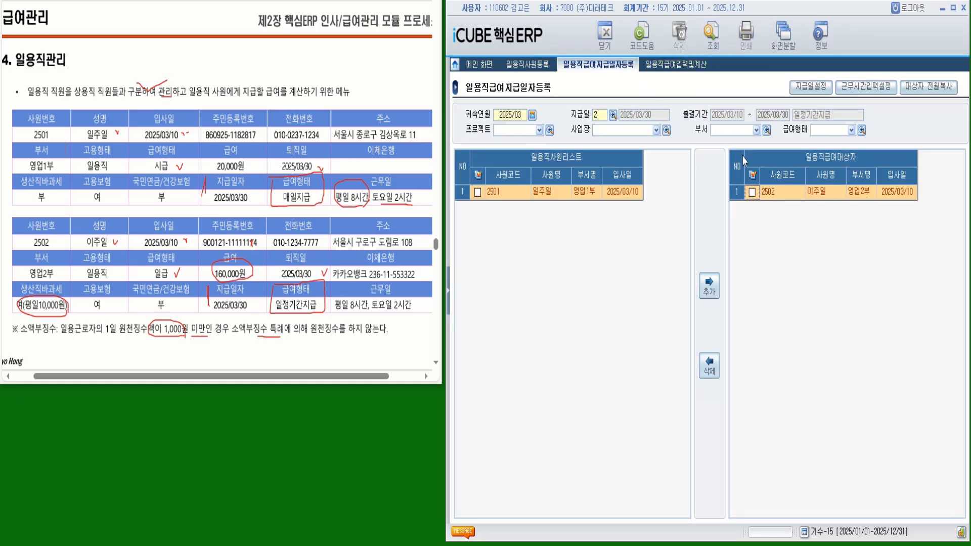
- Delete worker 2502 from pay date 1 (매일지급), leaving only 2501 as its payee
click(611, 115)
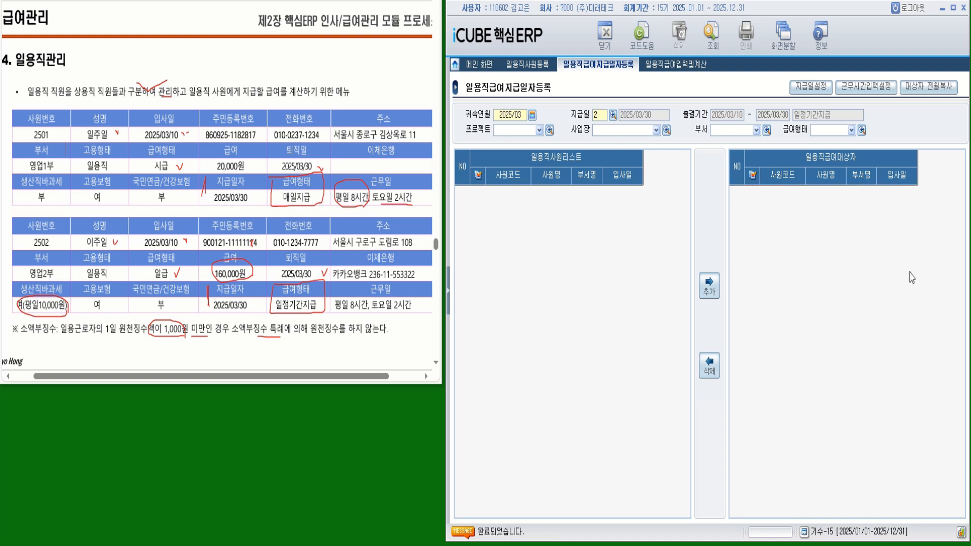
double_click(661, 314)
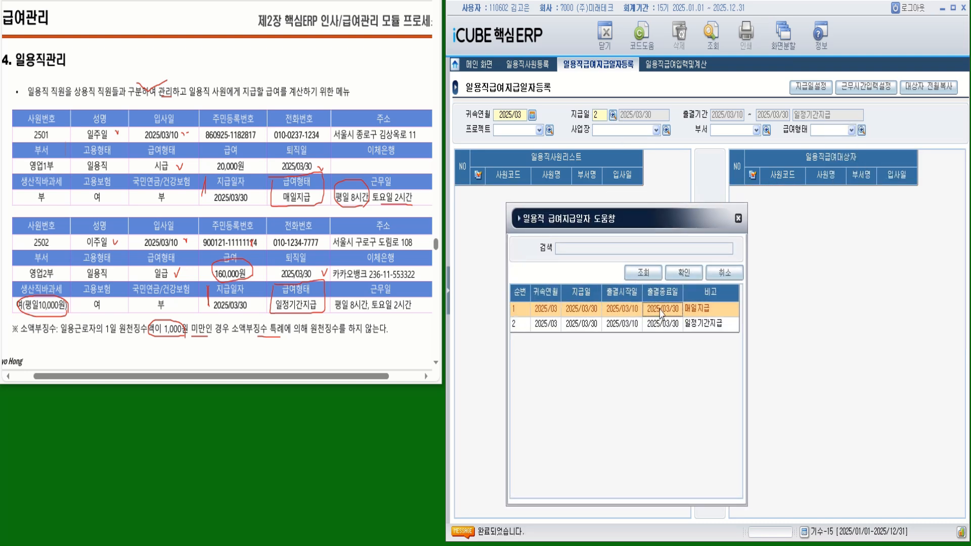
click(709, 45)
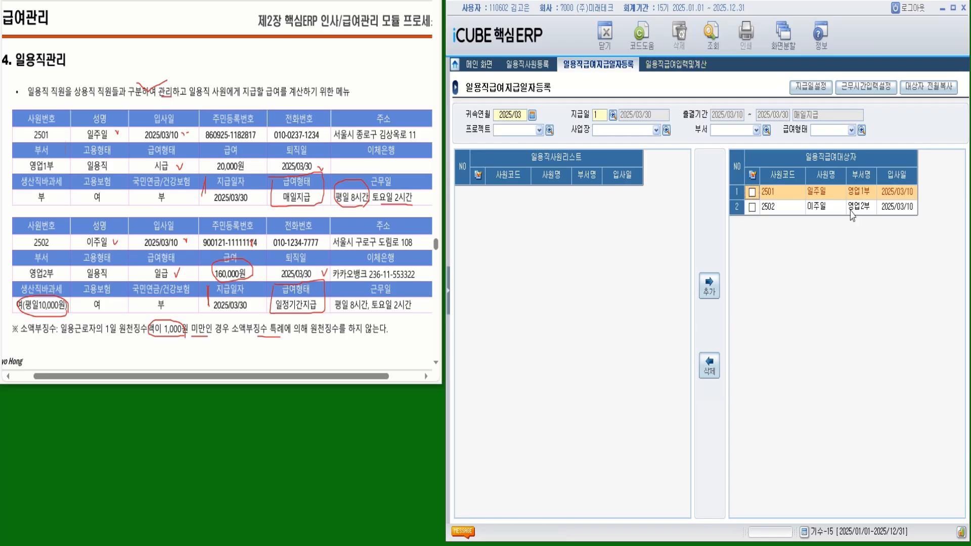
click(753, 207)
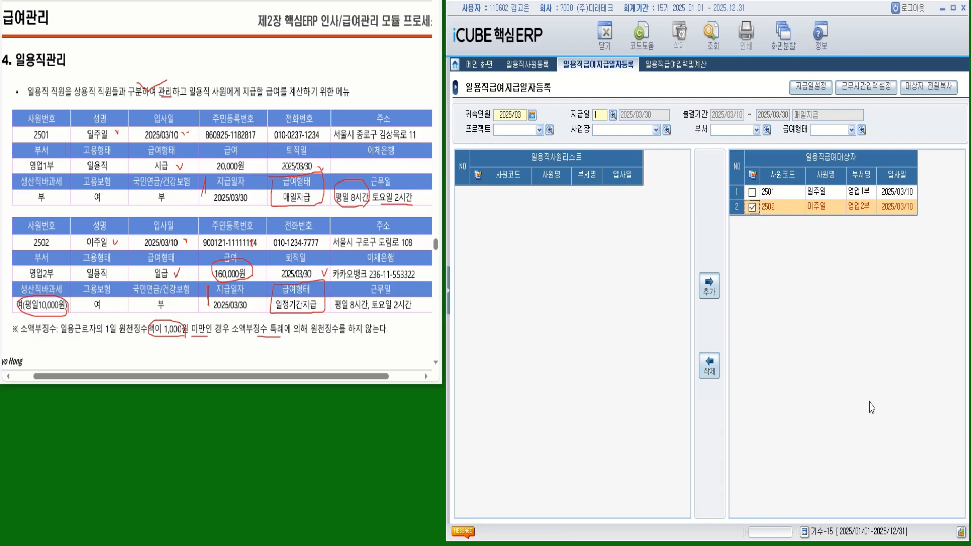
click(709, 365)
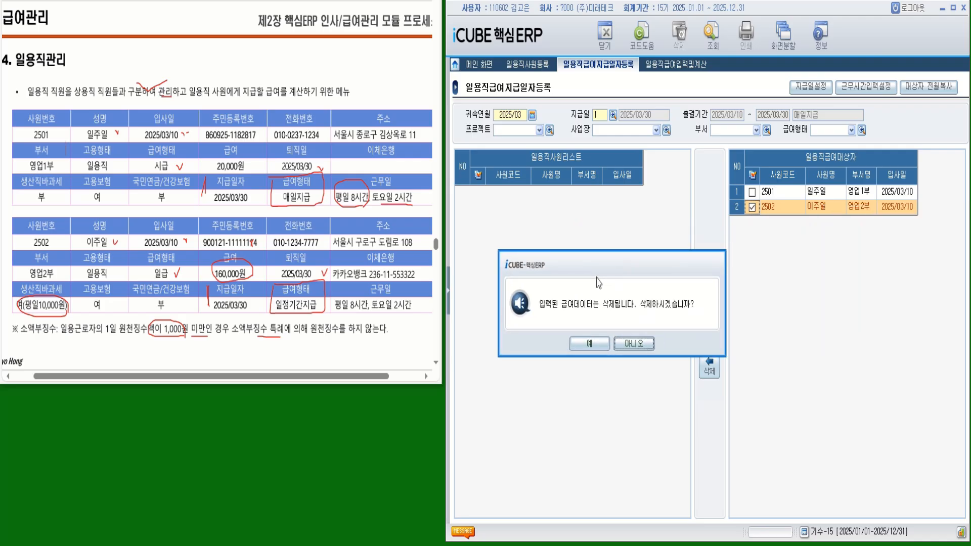
click(599, 349)
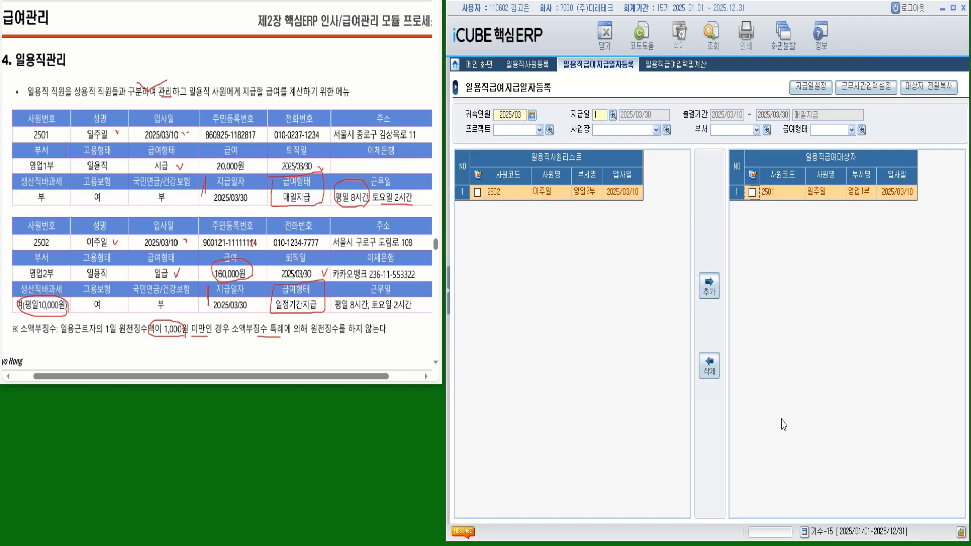
click(673, 66)
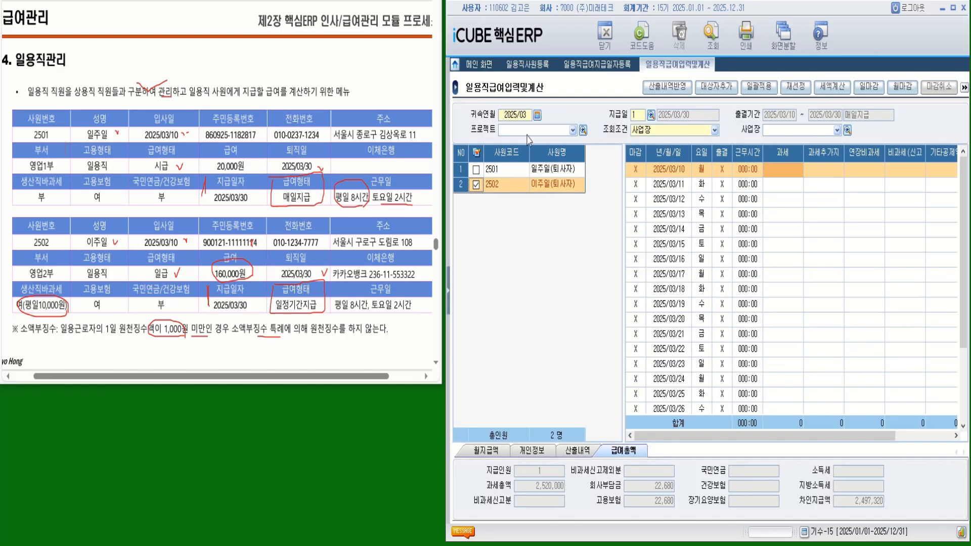
- Load pay date 2 (일정기간지급) and select worker 2502's empty March 2025 attendance rows
click(698, 43)
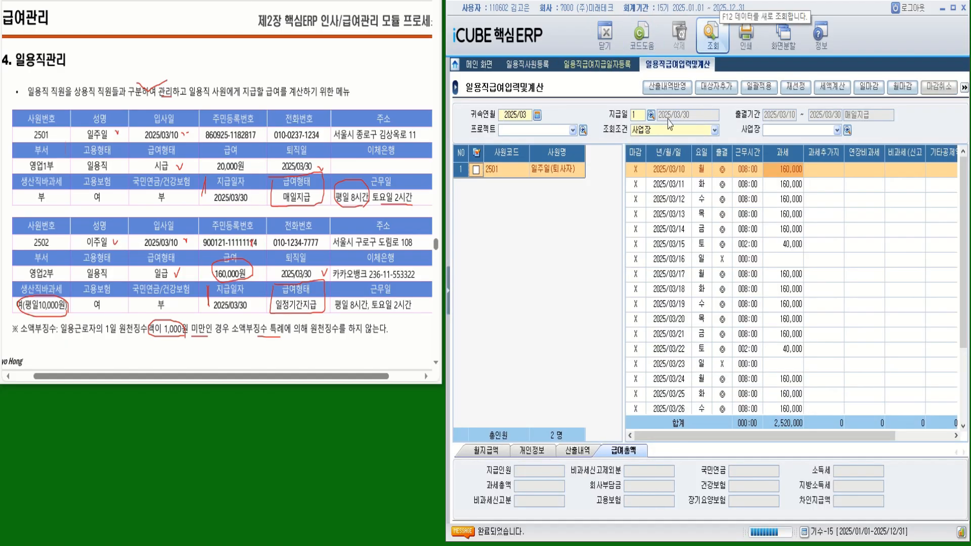
click(449, 292)
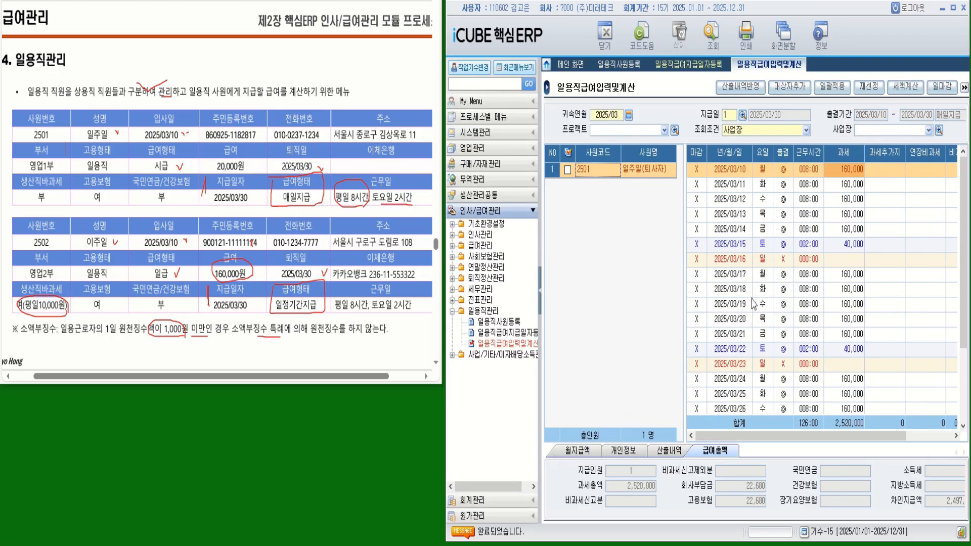
click(742, 116)
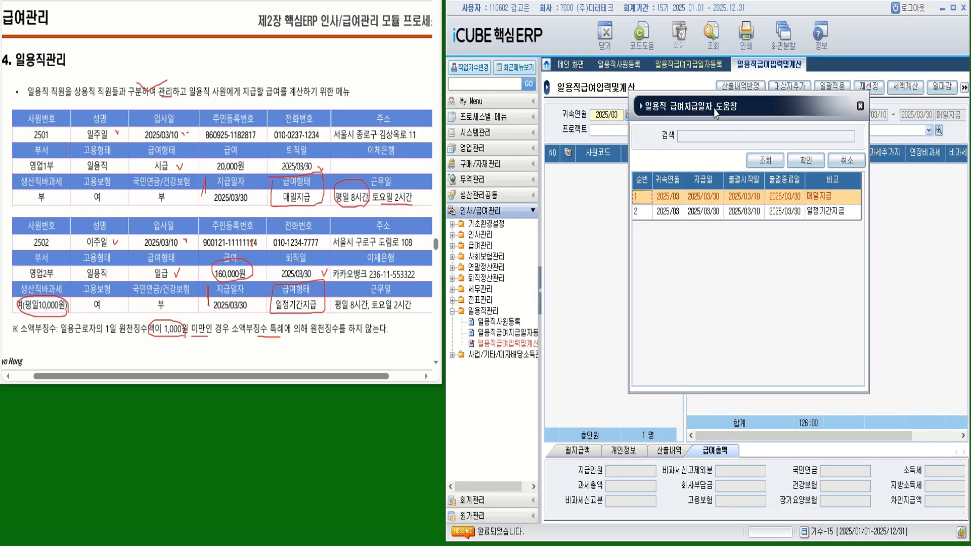
drag(718, 106, 686, 119)
double_click(743, 224)
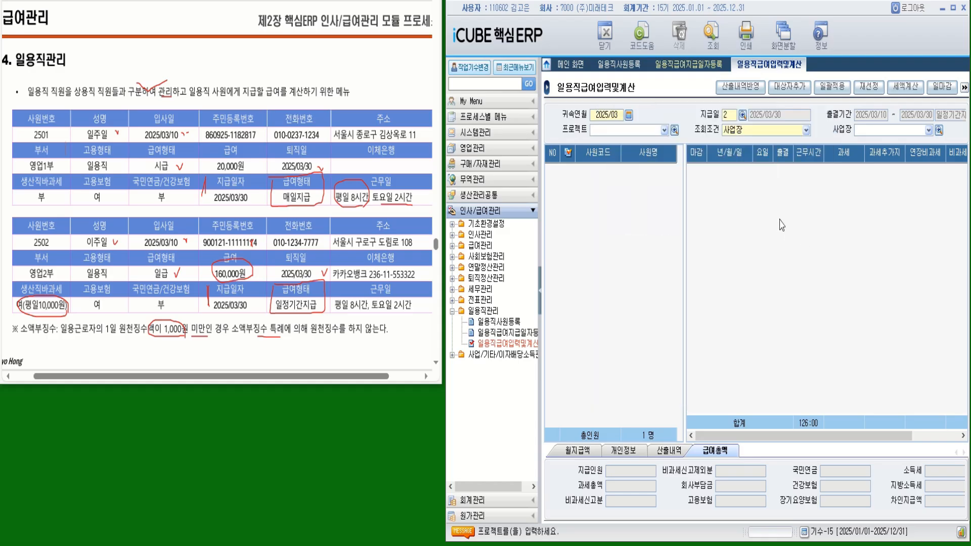
click(712, 34)
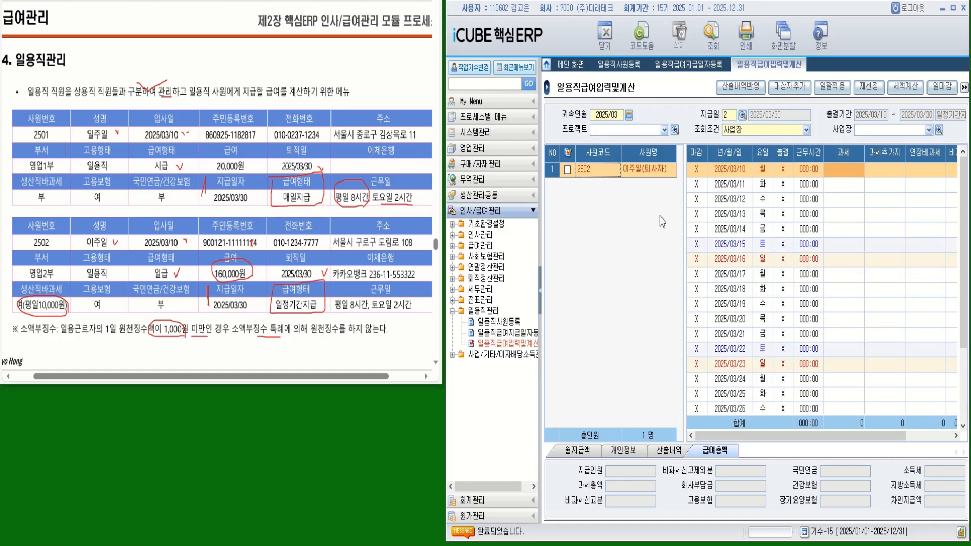
click(573, 170)
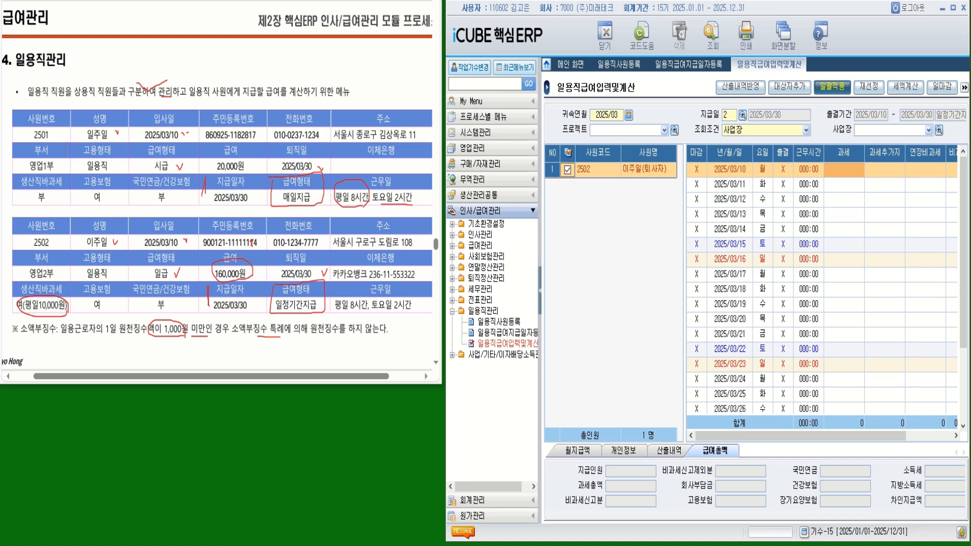
- Batch-fill 2502's weekdays through 2025/03/30 with 08:00 hours, 160,000 each, totaling 2,400,000
click(832, 87)
text(008:00)
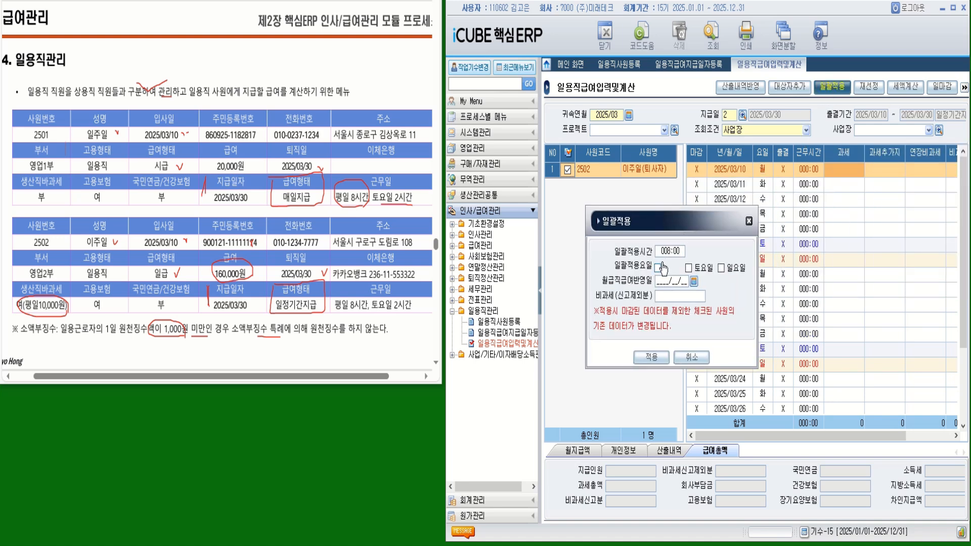
click(658, 268)
text(0)
text(10000)
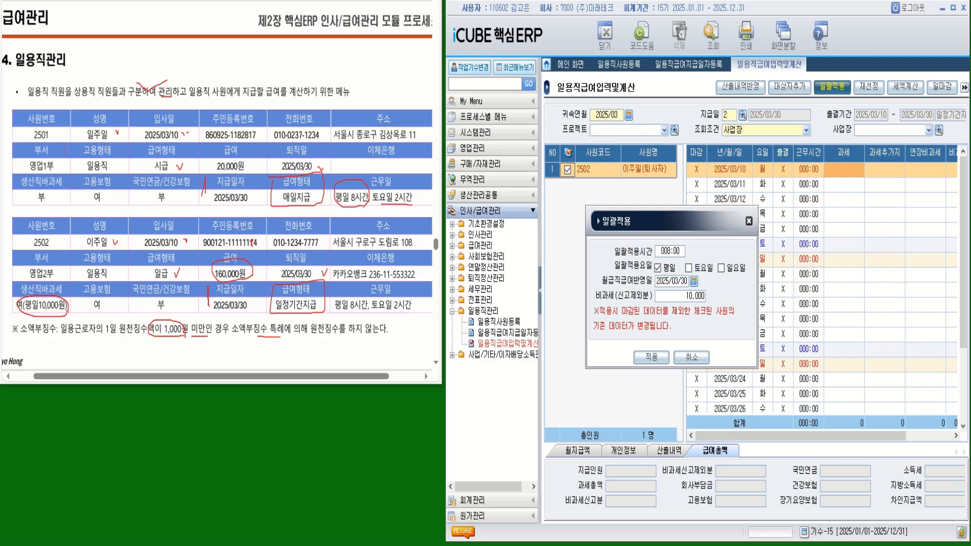
click(651, 357)
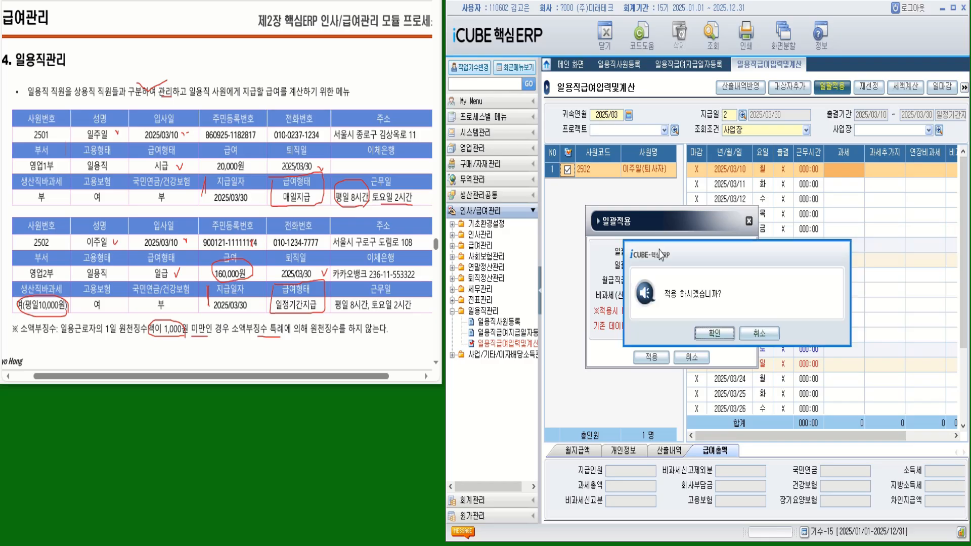
click(700, 336)
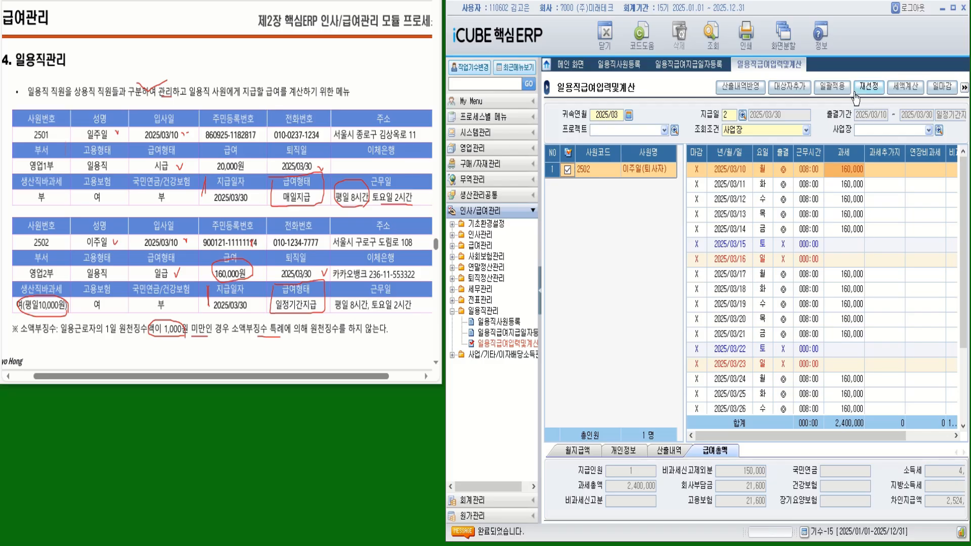
drag(376, 311, 413, 311)
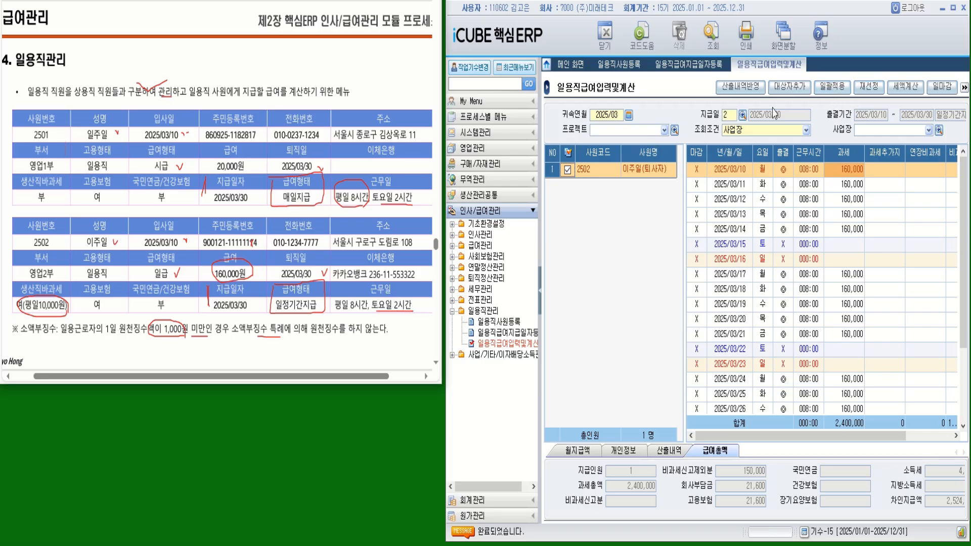
- Batch-apply 02:00 hours to 2502's Saturdays through 2025/03/30, raising taxable pay to 2,880,000
click(831, 87)
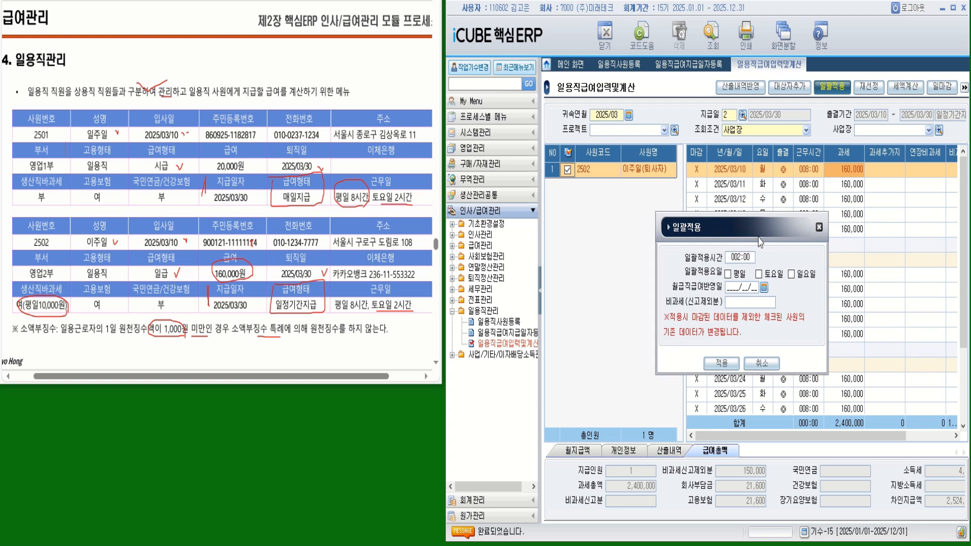
click(758, 273)
text(033)
click(729, 363)
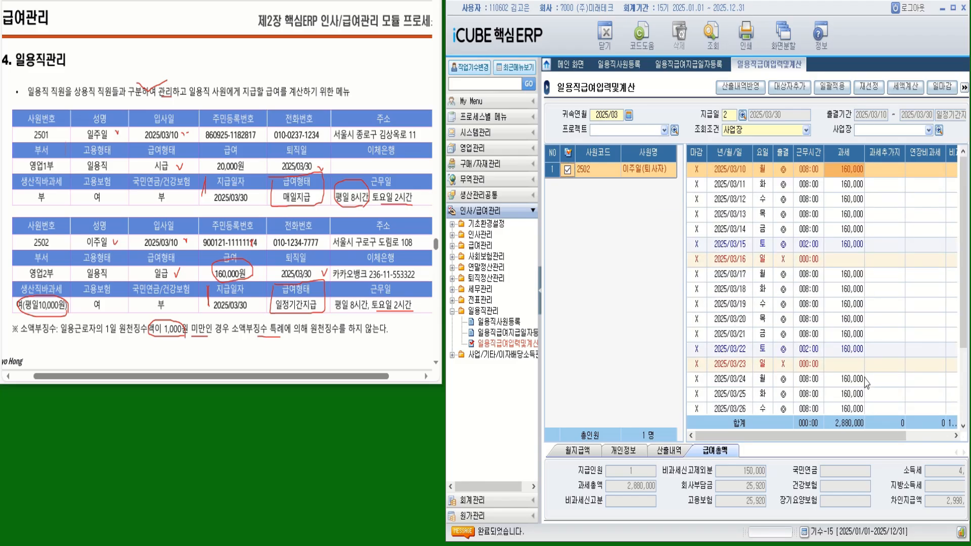
- Check Saturday pay cells, then compute 2502's taxes: 4,860 income tax, 480 local, 2,998,740 net
click(844, 245)
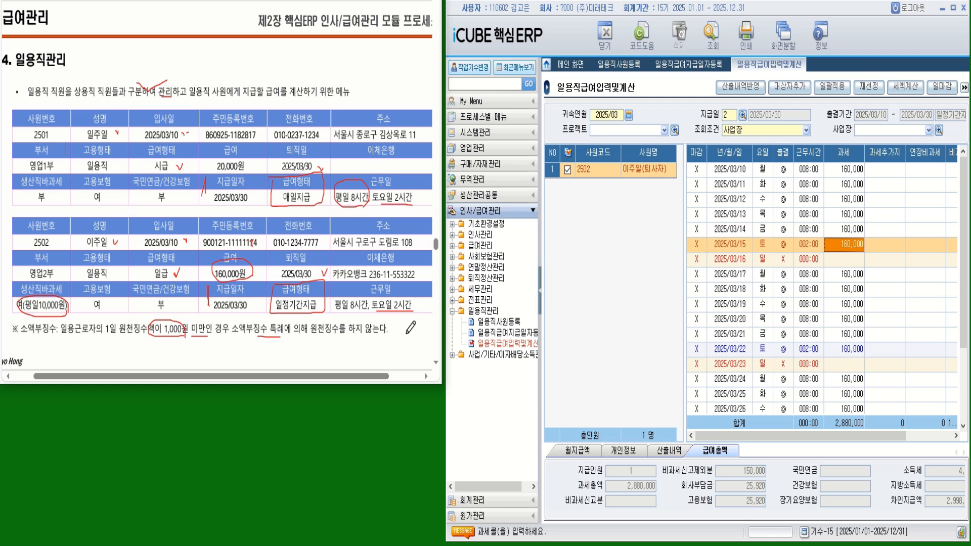
click(542, 289)
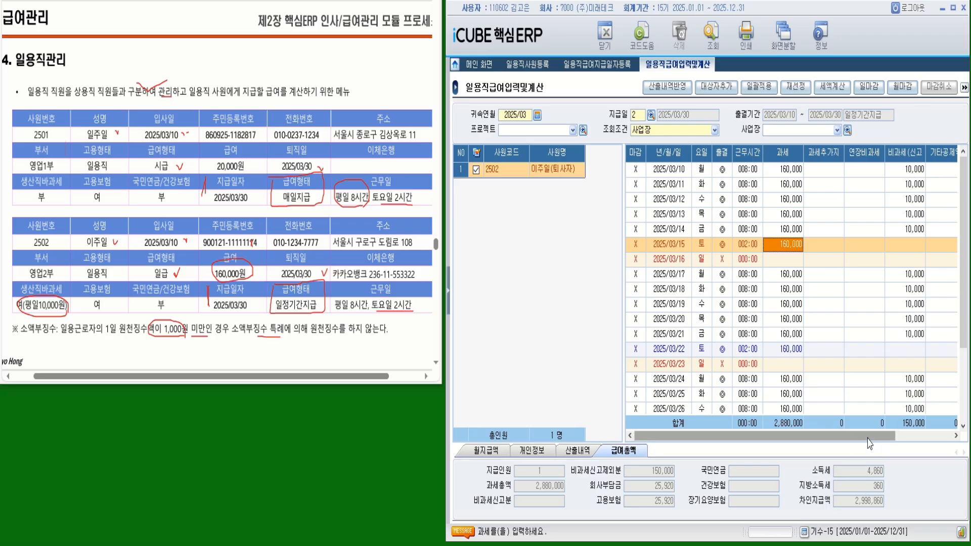
click(903, 353)
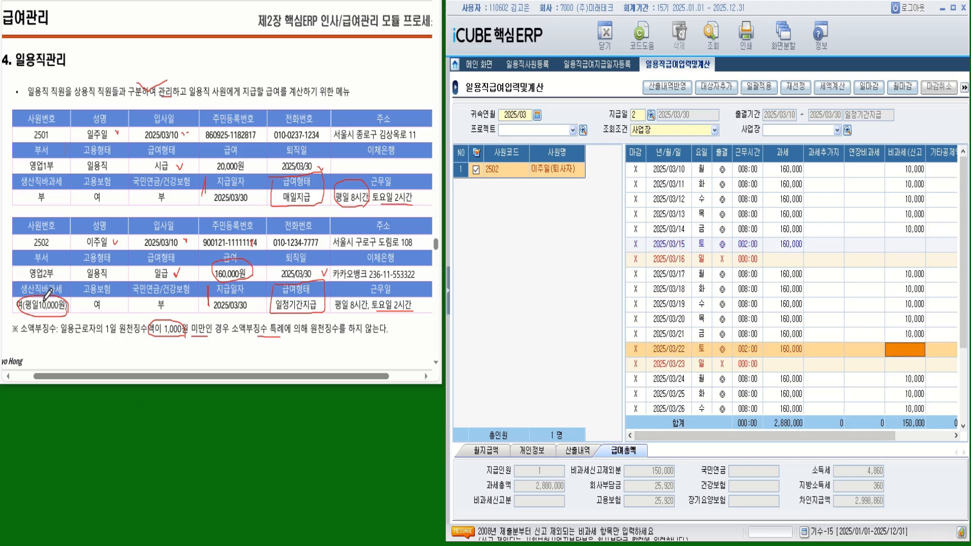
drag(857, 439, 938, 439)
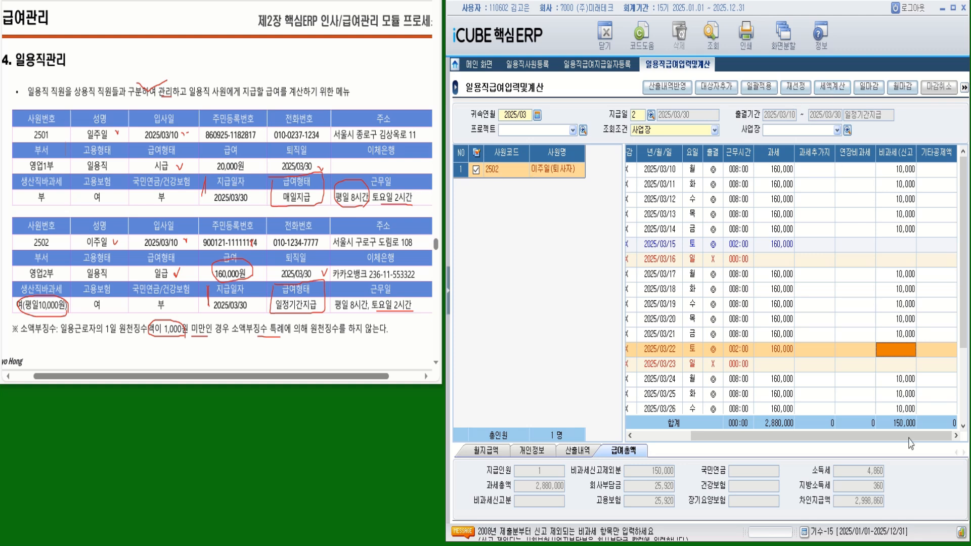
click(836, 91)
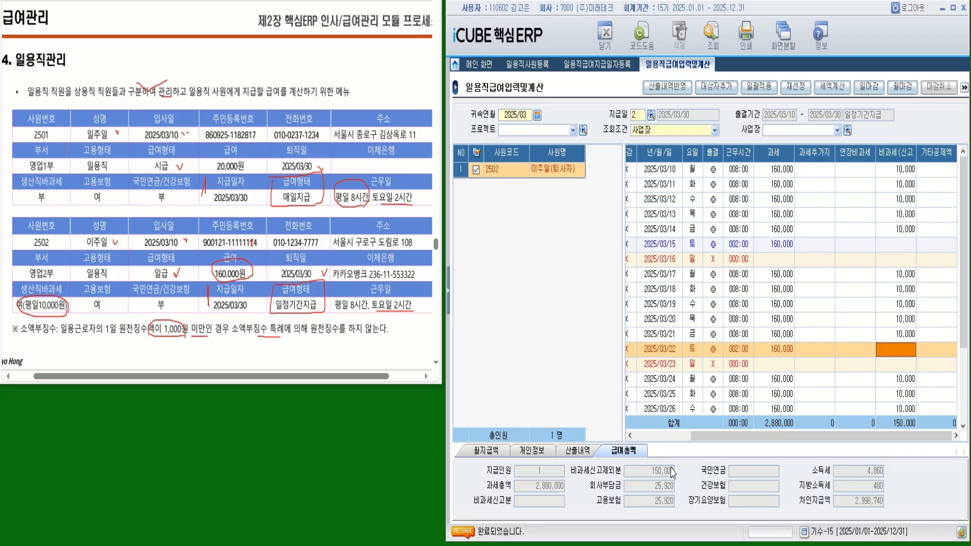
- Show the worker's 개인정보 tab beside the March 2025 daily-wage calculation
click(531, 451)
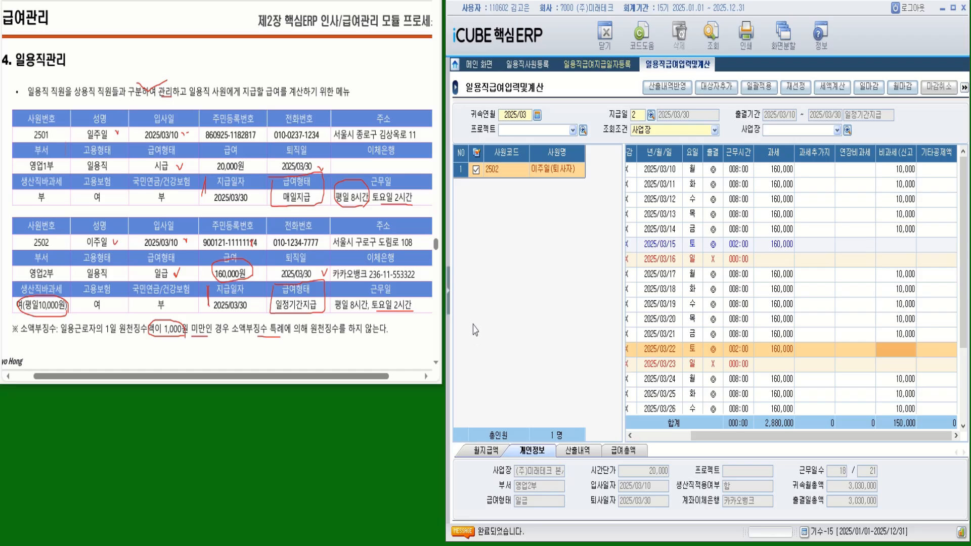
- Go to 일용직급여입력및계산 under 급여관리 and bring up its 인쇄 settings
click(449, 297)
click(480, 248)
click(481, 248)
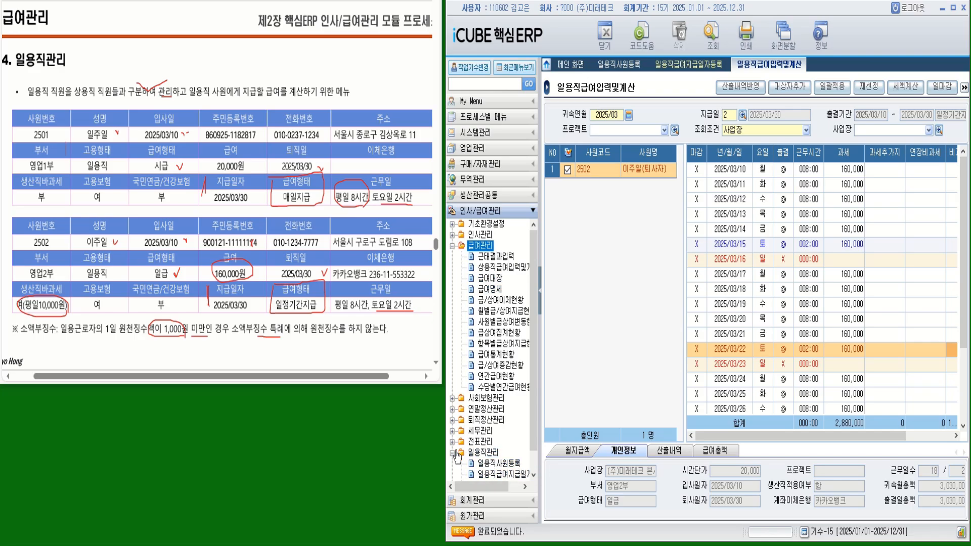
click(453, 247)
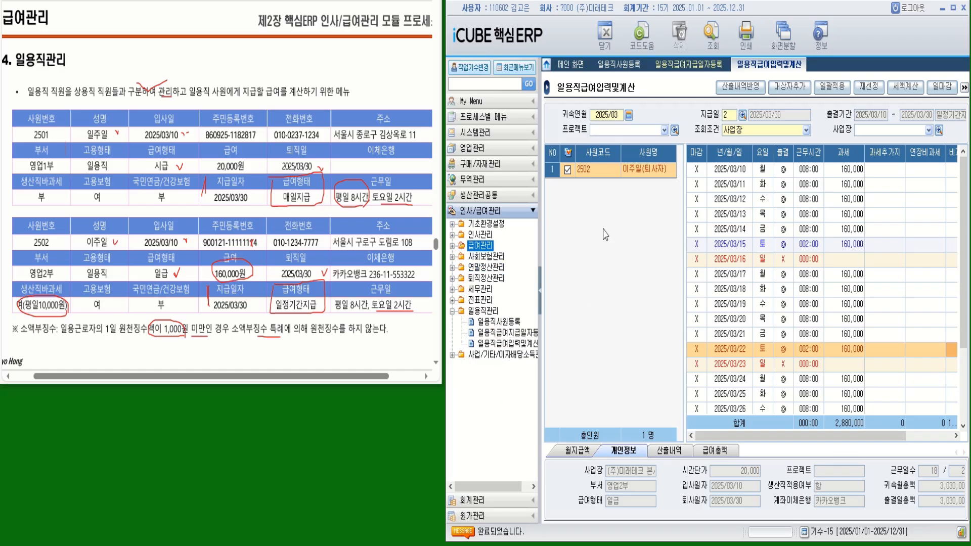
click(505, 343)
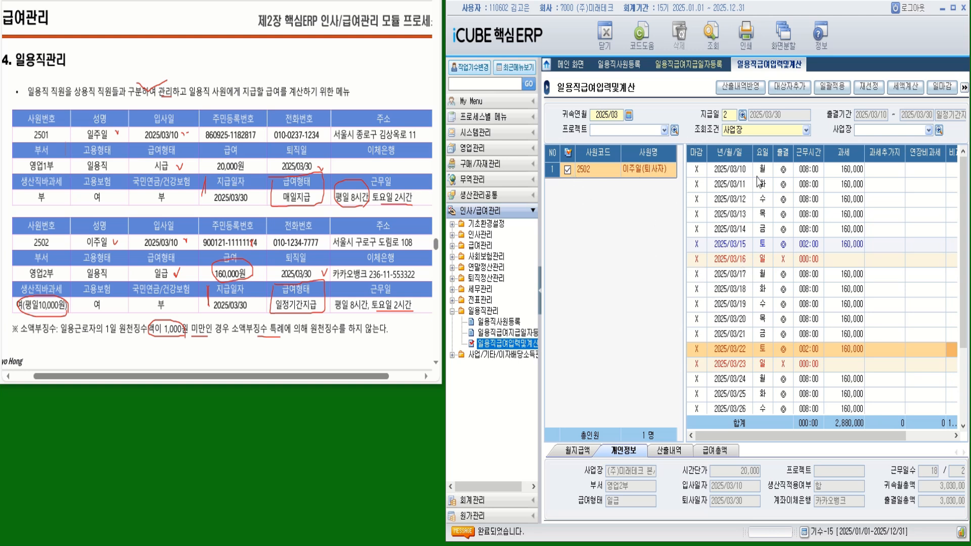
click(743, 45)
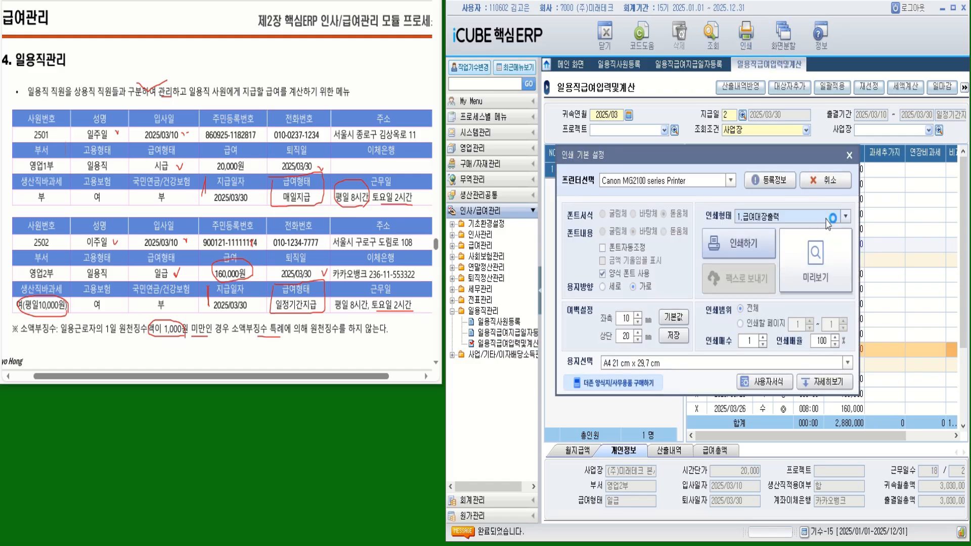
- Preview the March 2025 register with print type 1.급여대장출력
click(779, 216)
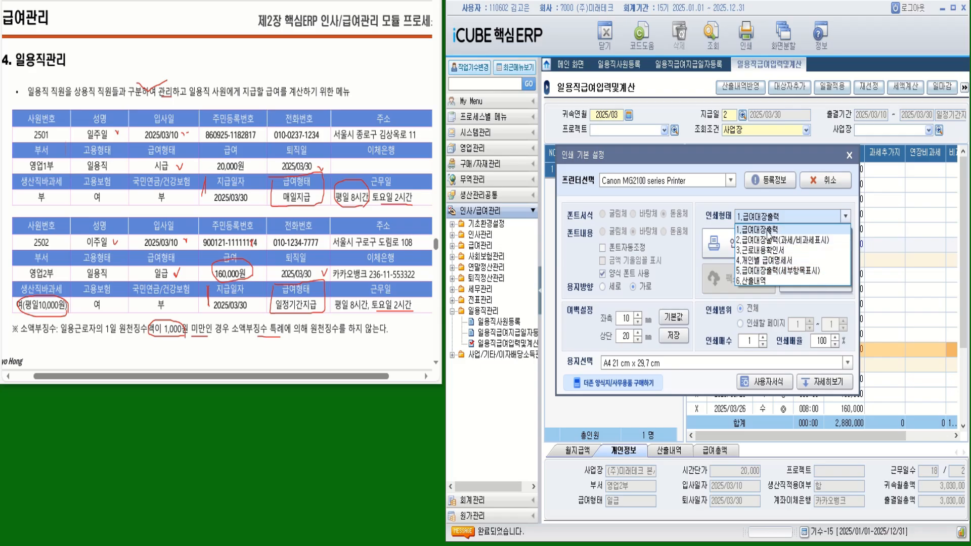
click(769, 232)
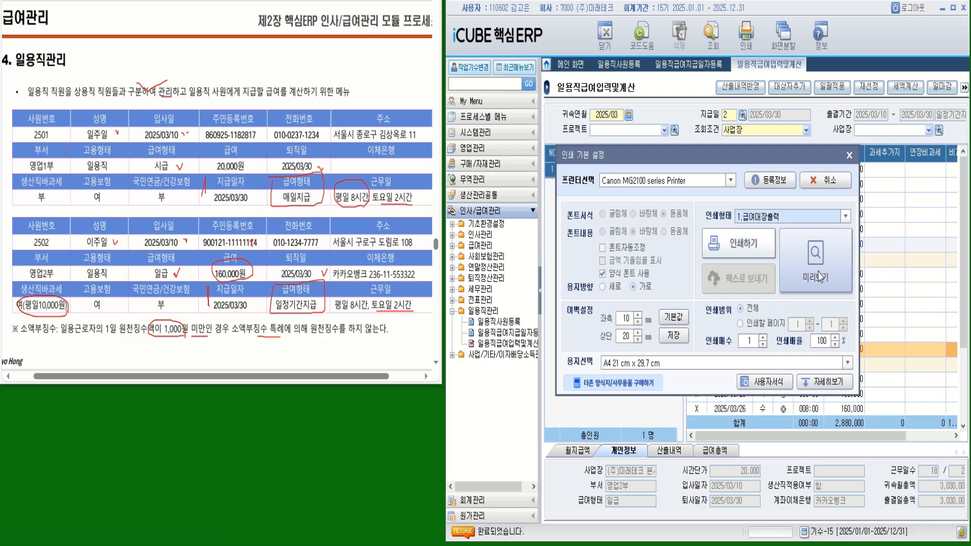
click(819, 276)
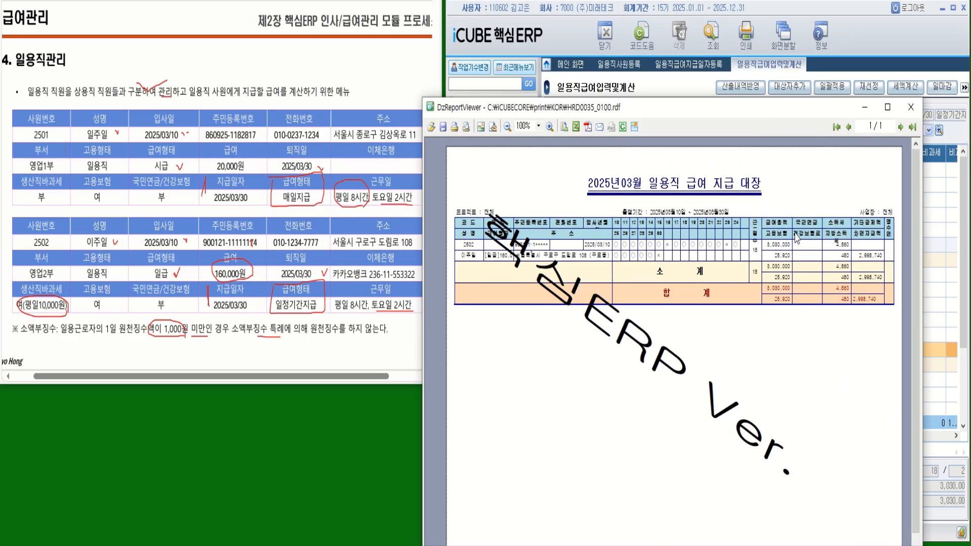
- Zoom into the register preview, scroll right to the totals, then close the viewer
click(549, 127)
click(549, 128)
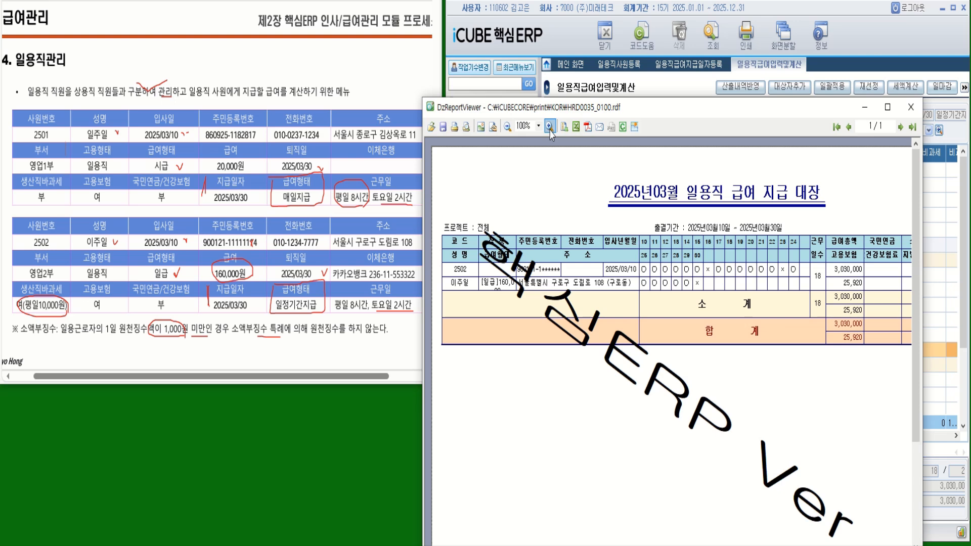
click(549, 128)
drag(718, 545, 832, 545)
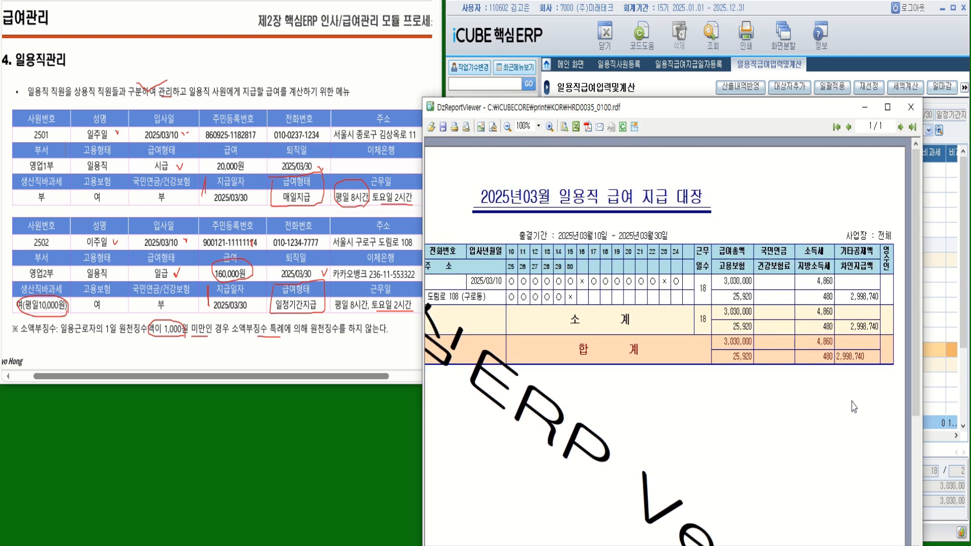
click(910, 107)
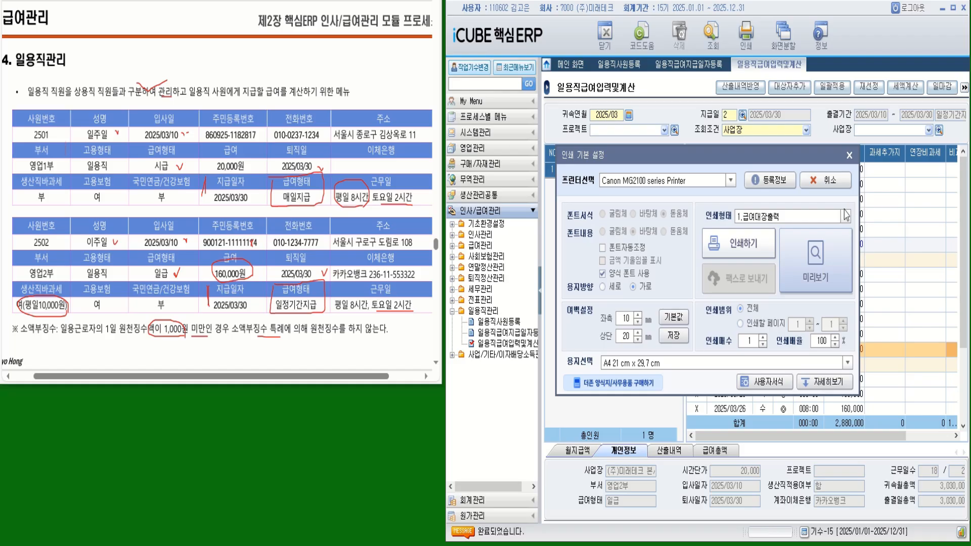
- Set 결재란인쇄 to 인쇄함 in the detailed options and preview the register
click(816, 384)
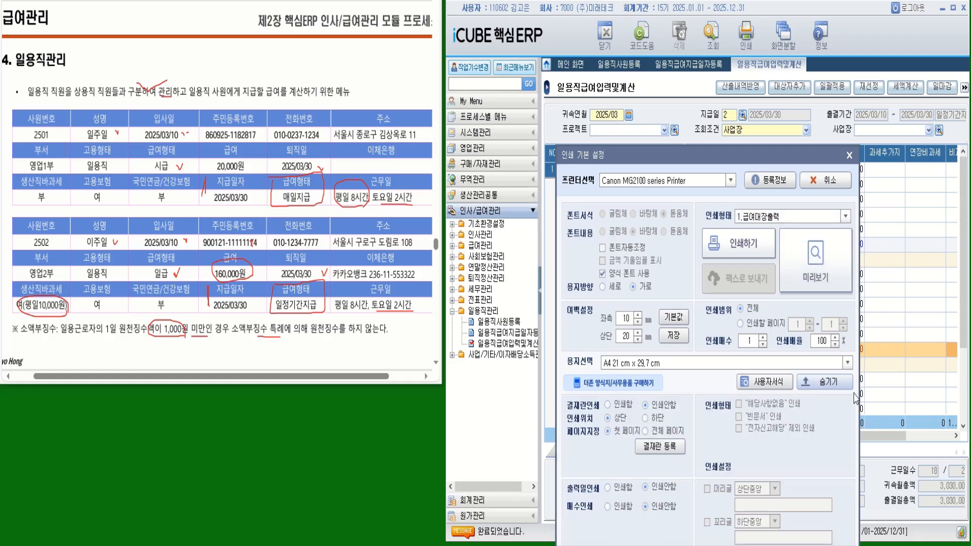
click(613, 404)
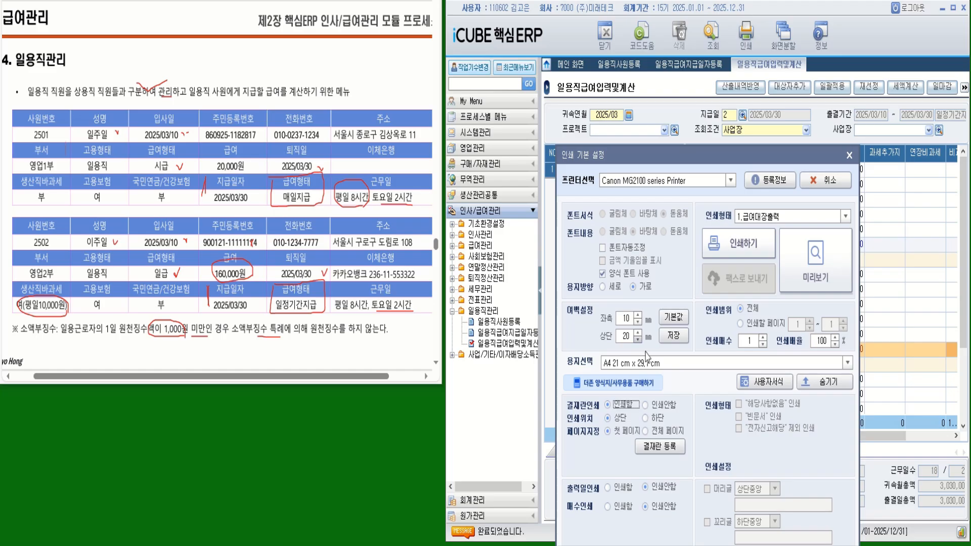
click(822, 277)
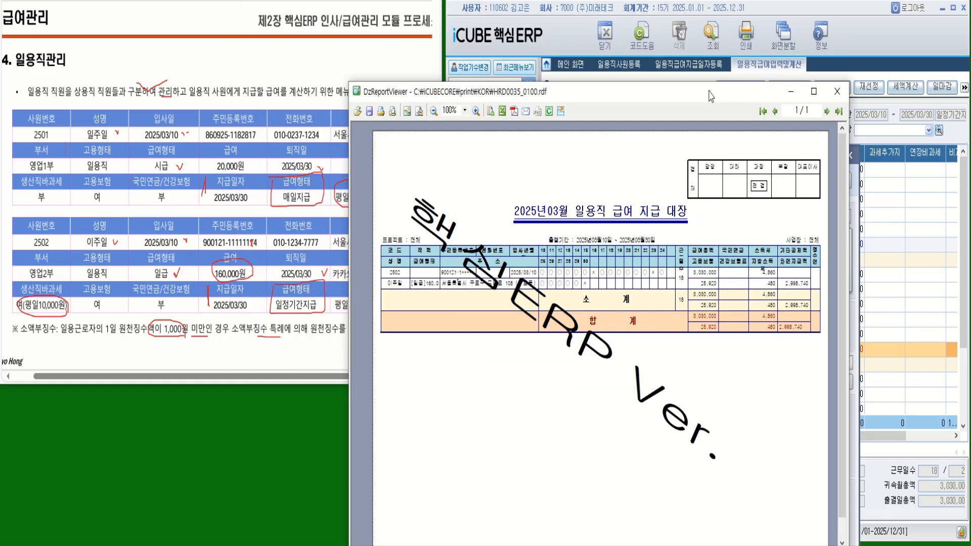
- Zoom in to verify 4,860 income tax and 2,998,740 net pay, then close the preview
drag(711, 96, 774, 92)
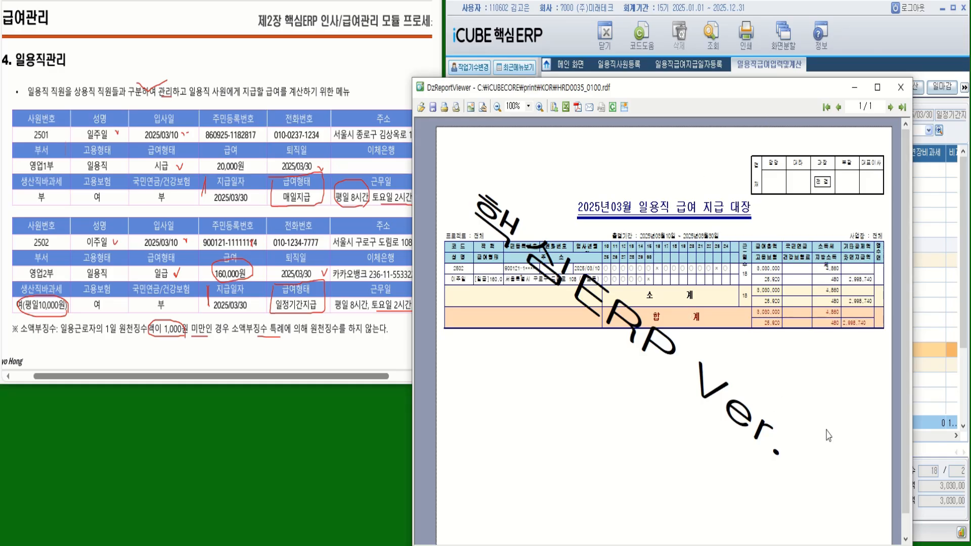
click(540, 107)
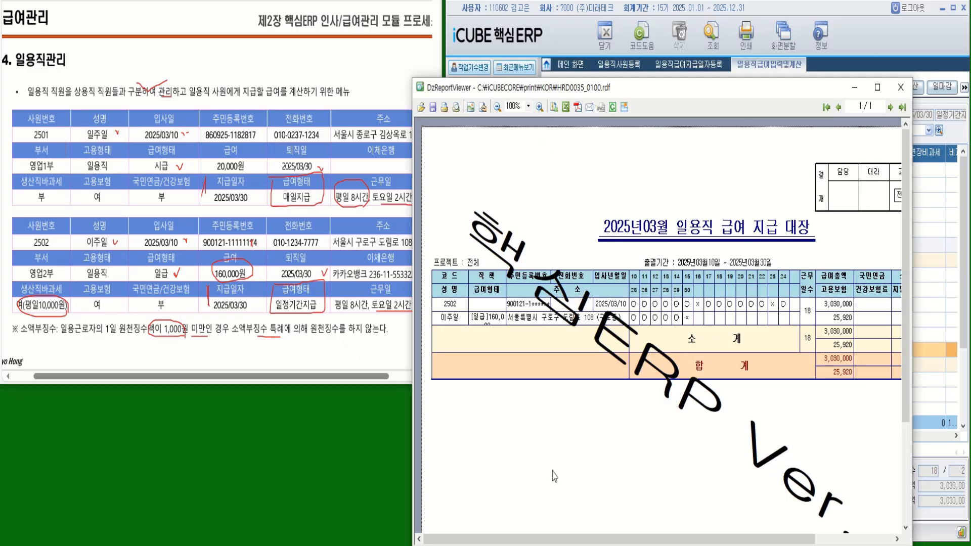
drag(572, 539, 648, 539)
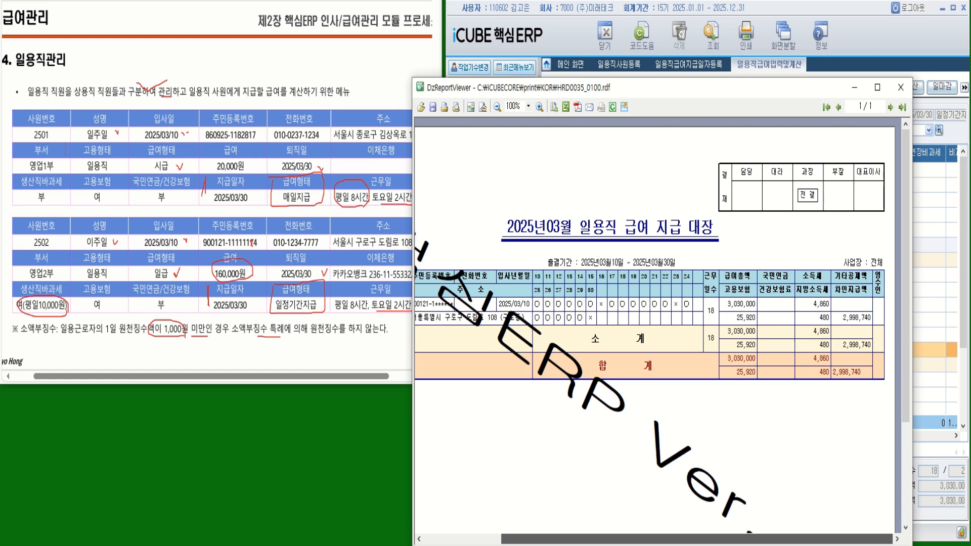
drag(649, 539, 561, 519)
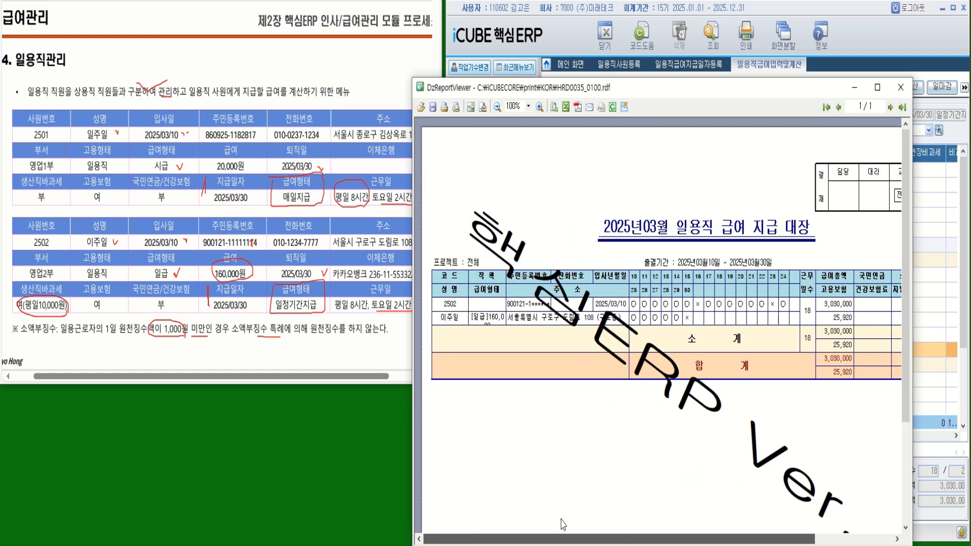
click(899, 89)
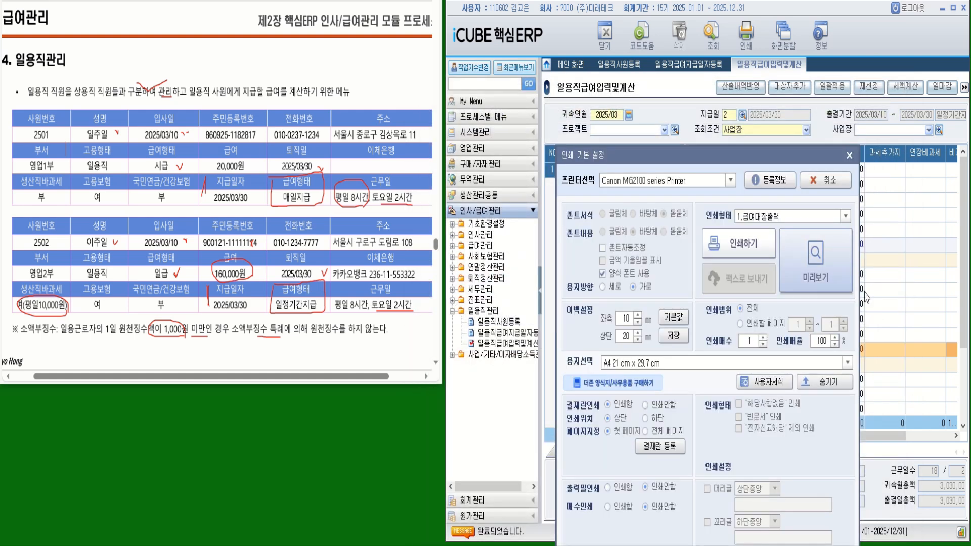
- Preview the March slips with print type 4.개인별 급여명세서
click(845, 217)
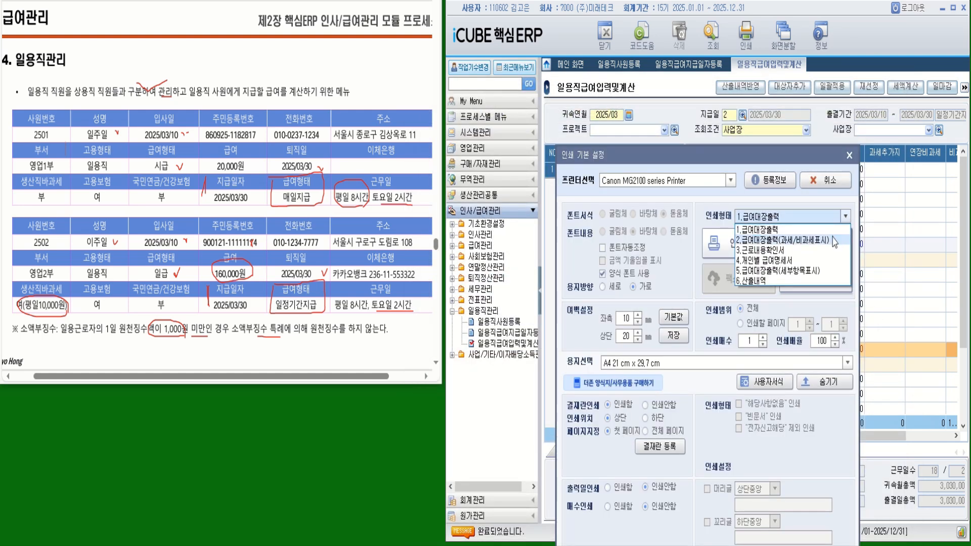
click(775, 262)
click(819, 281)
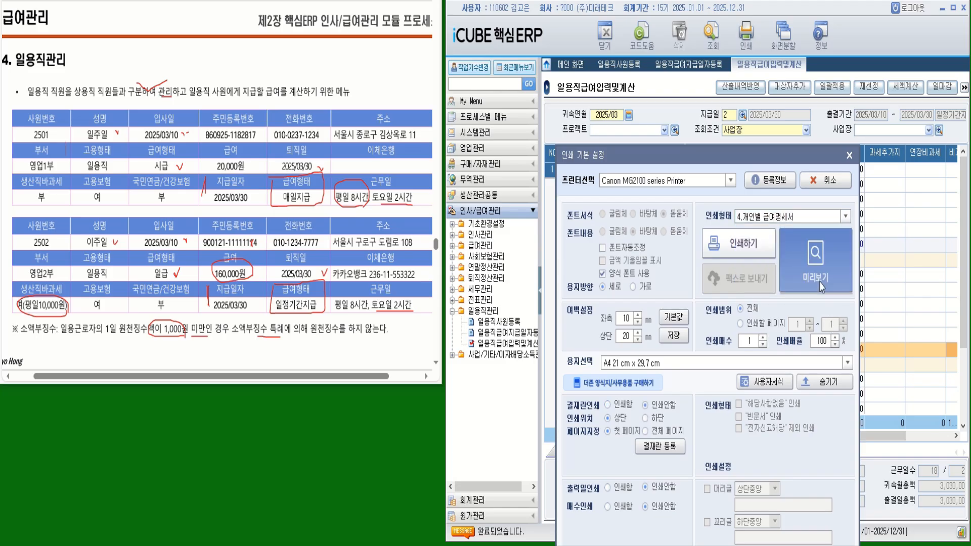
- Zoom in to check 31,260 deductions and 2,998,740 net, then close the slip preview
drag(559, 0, 760, 127)
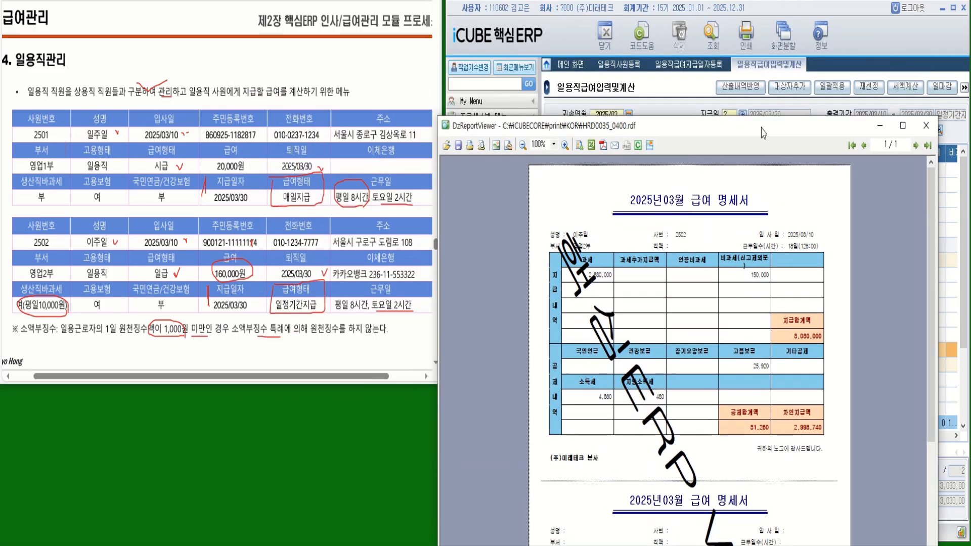
click(565, 145)
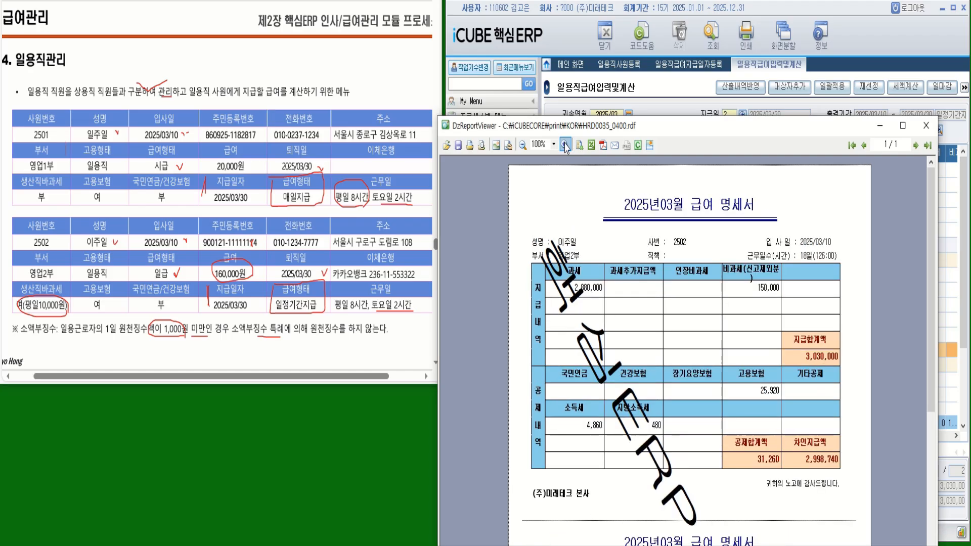
click(566, 146)
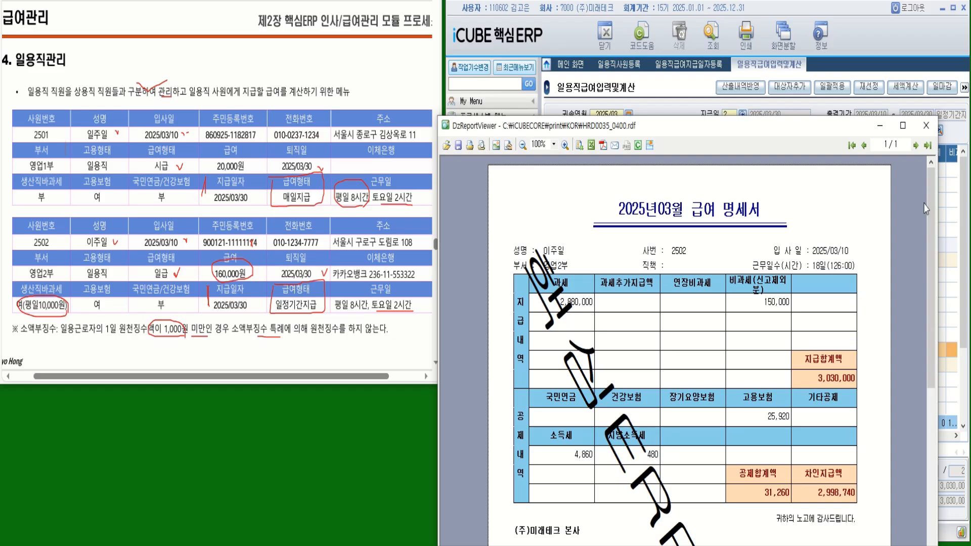
click(926, 126)
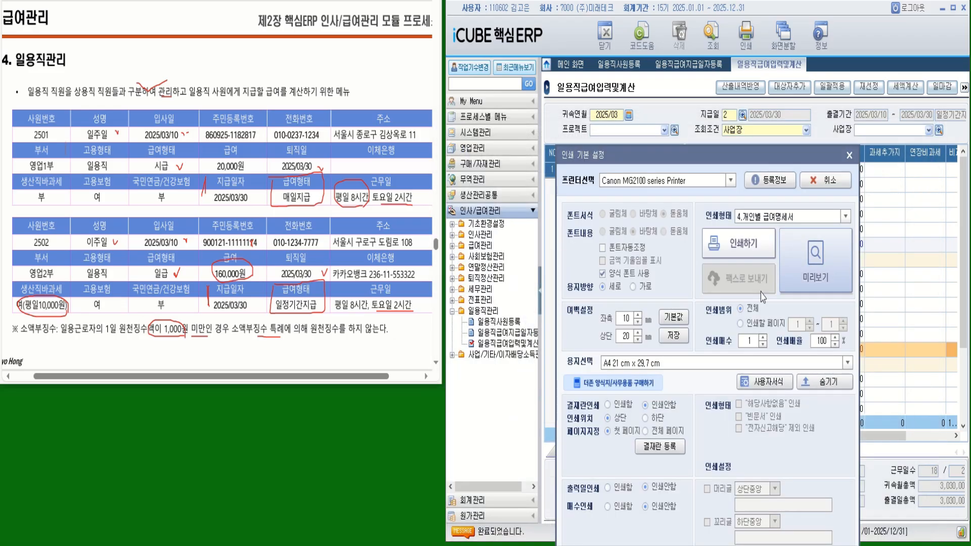
click(846, 217)
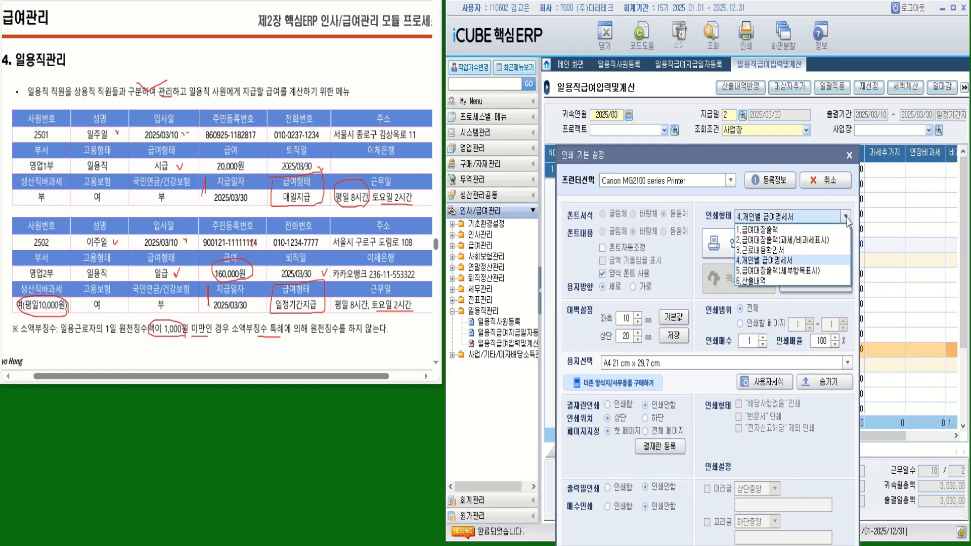
- Preview the register as 5.급여대장출력(세부항목표시), checking 2,998,740 net pay, then close it
click(802, 272)
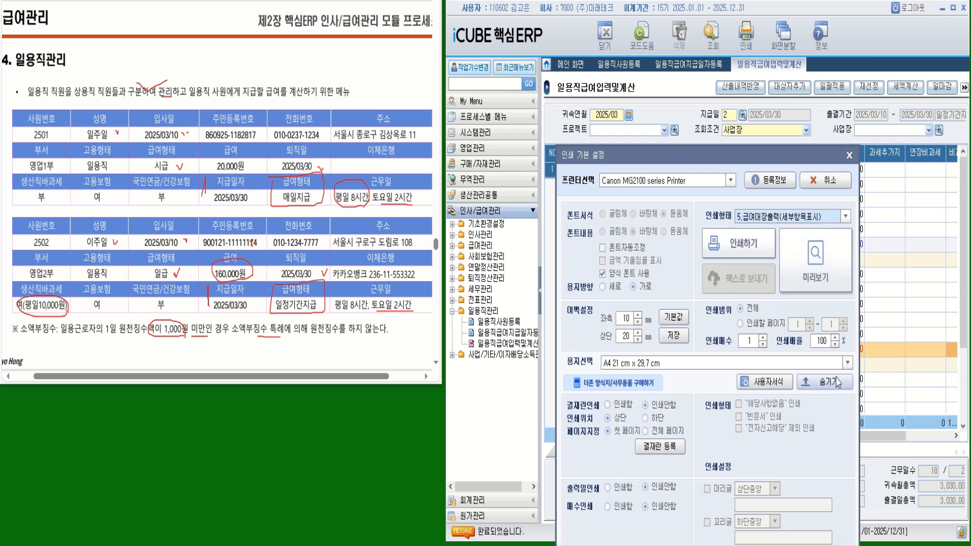
click(826, 284)
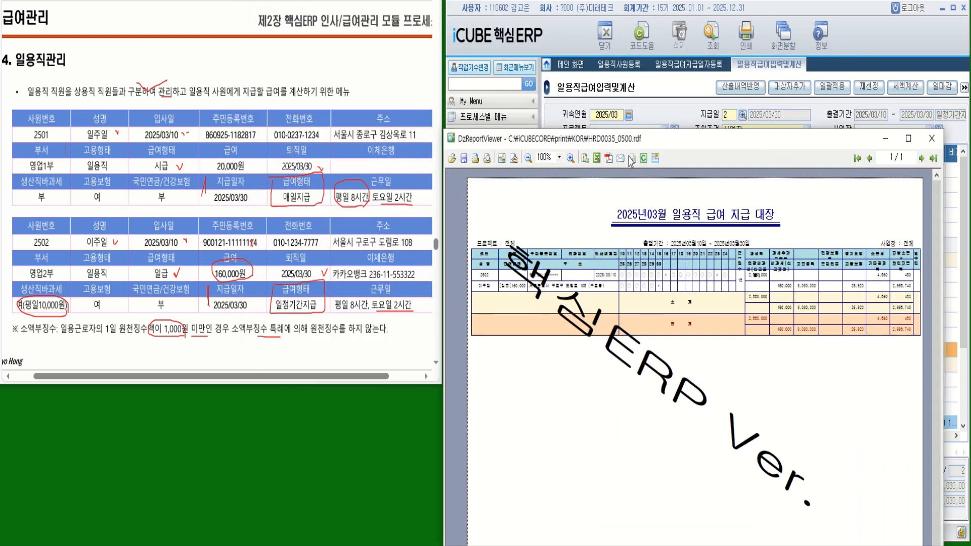
click(570, 158)
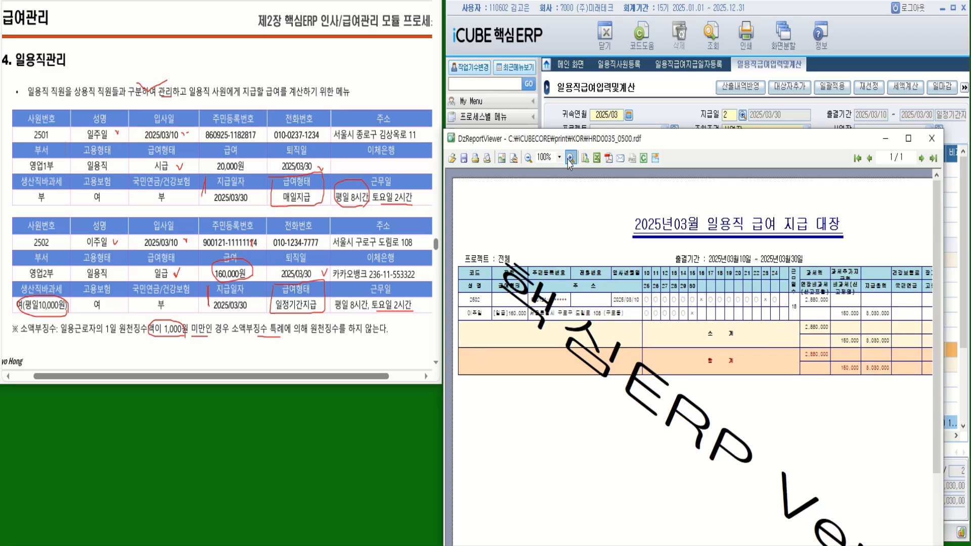
click(570, 159)
click(570, 159)
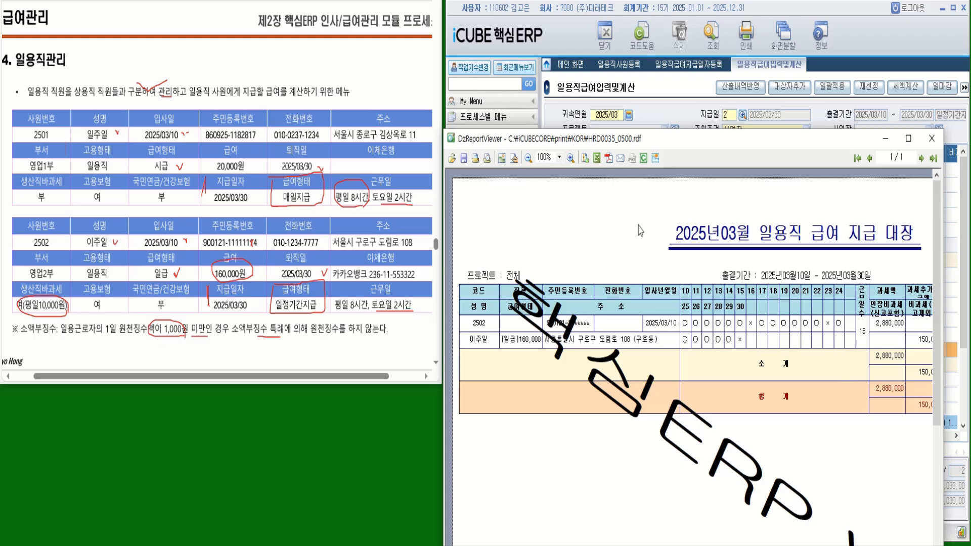
click(572, 158)
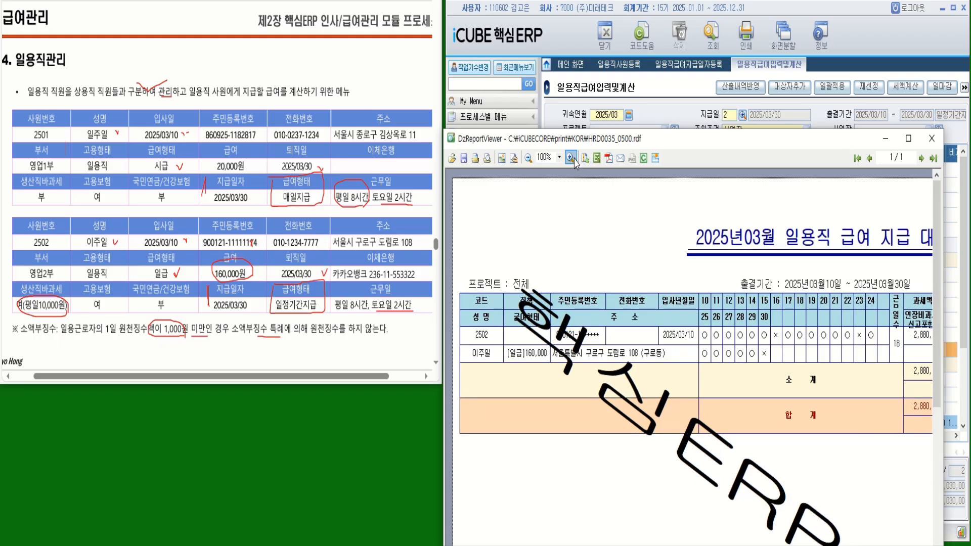
drag(703, 141, 665, 46)
drag(670, 497, 886, 537)
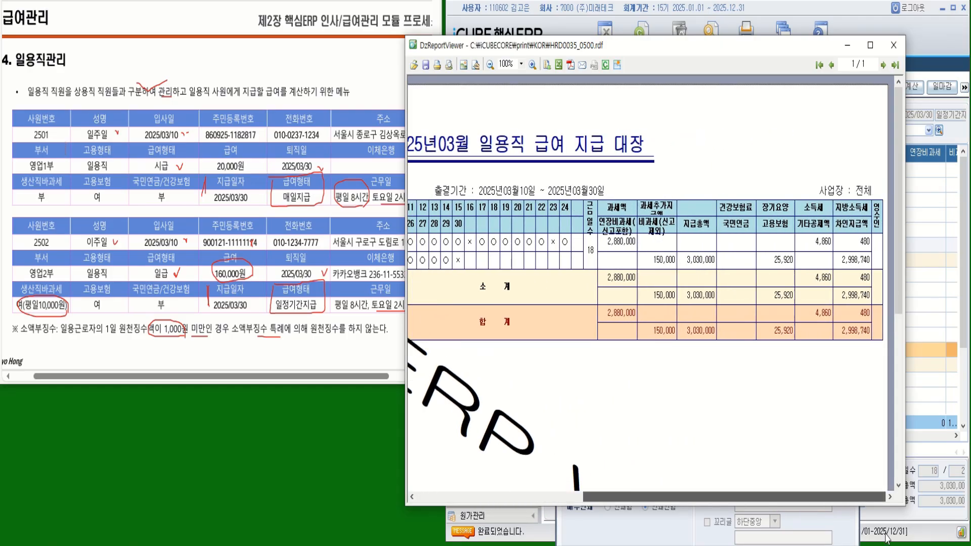
drag(886, 537, 648, 514)
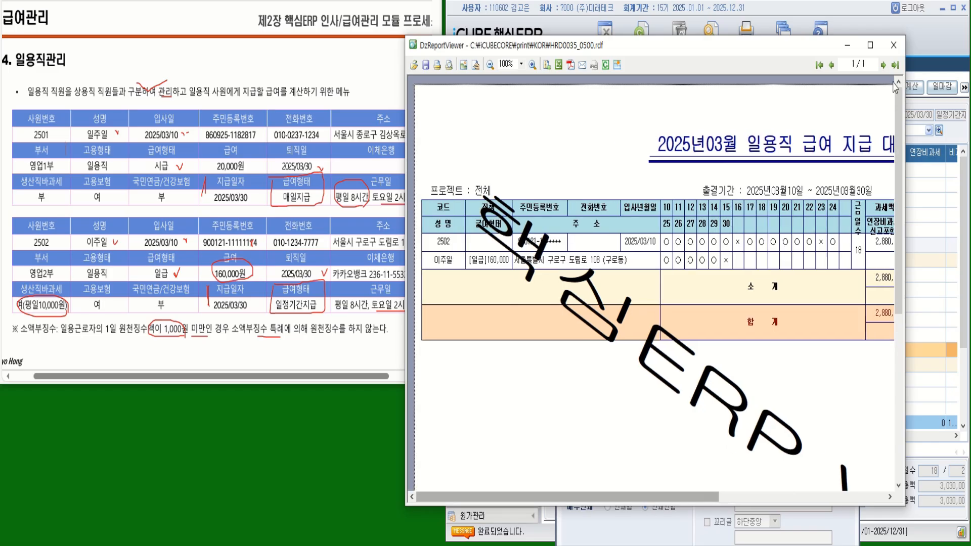
click(894, 45)
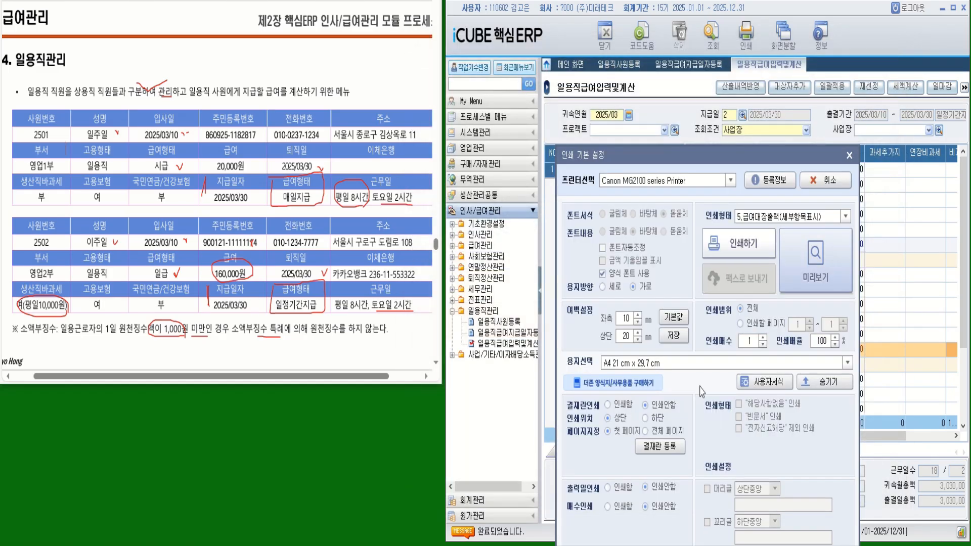
- Load pay date 1 (매일지급) and tick employee 2501, showing 126 hours and 2,520,000 taxable
click(849, 156)
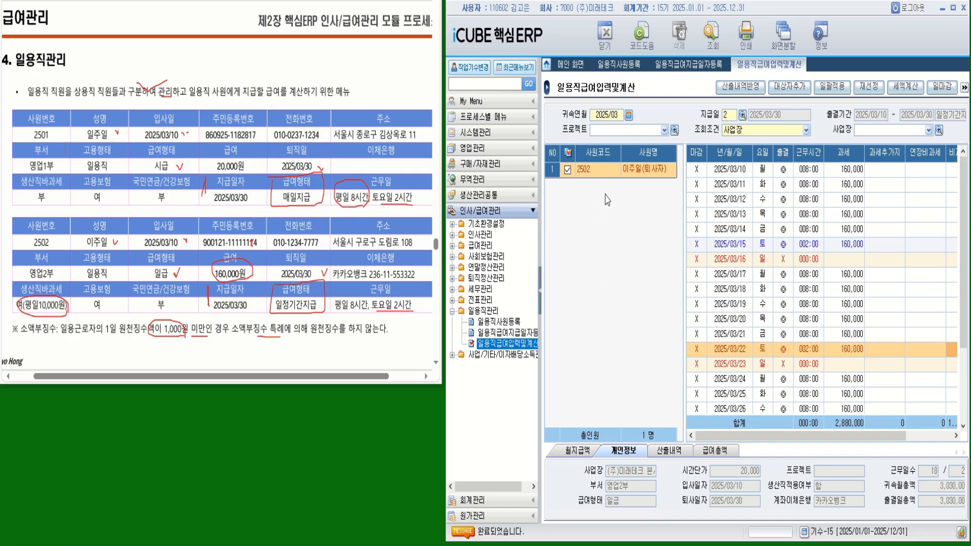
click(742, 116)
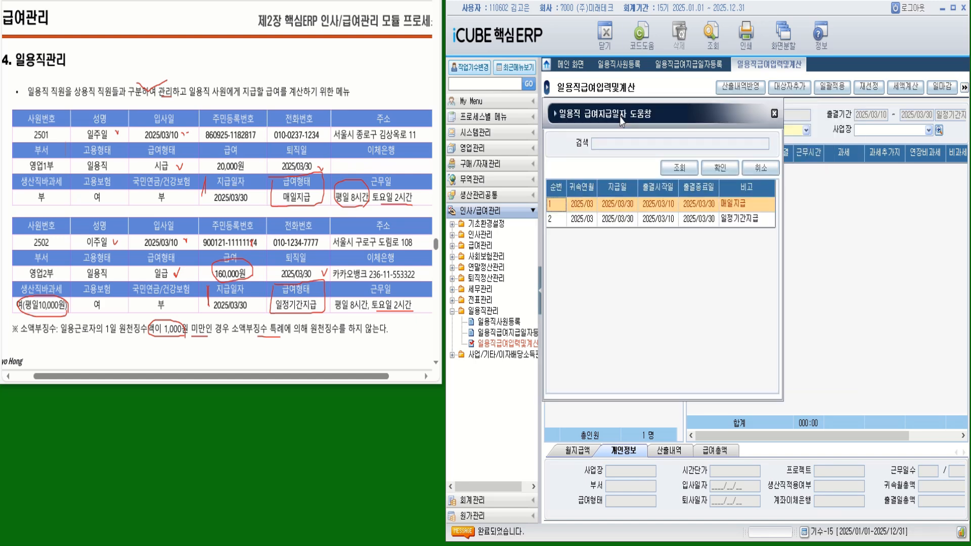
drag(621, 113, 579, 122)
double_click(607, 212)
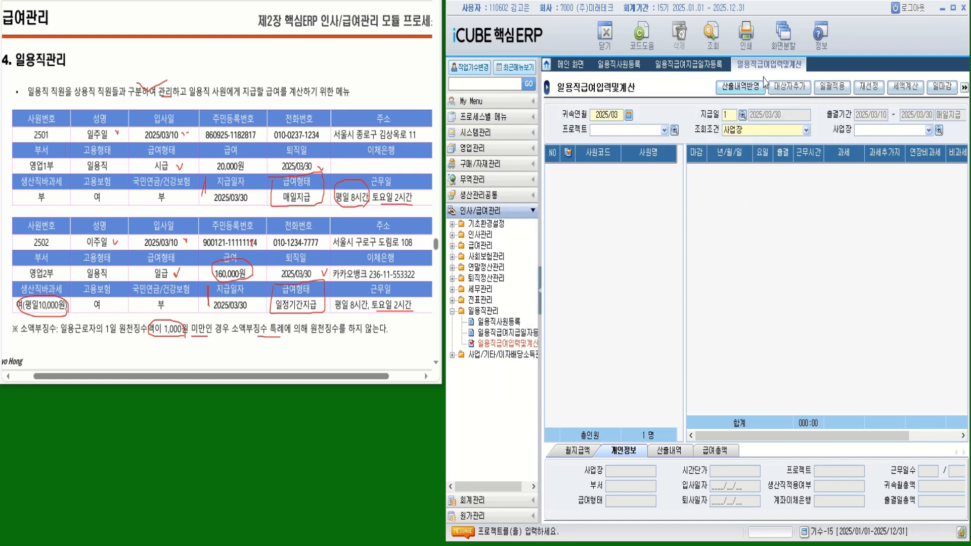
click(712, 34)
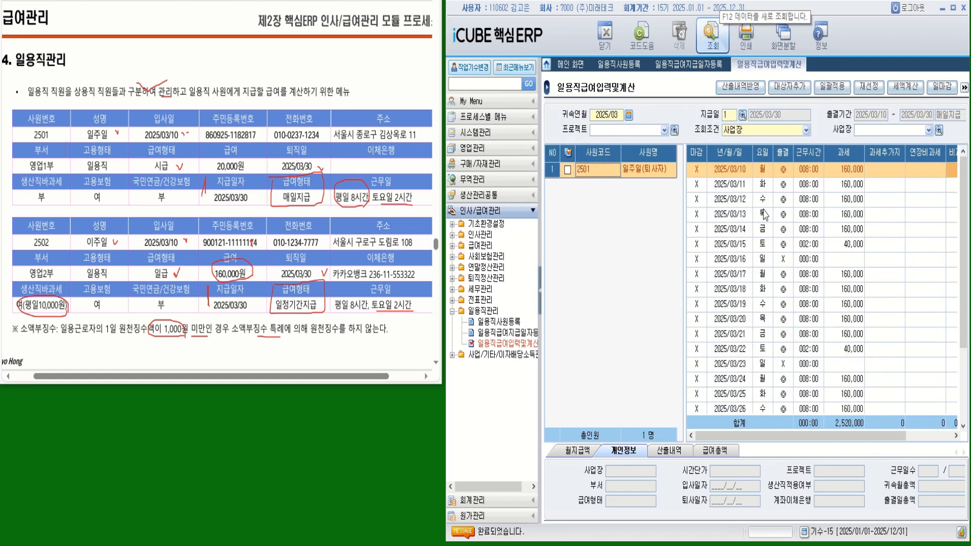
click(568, 172)
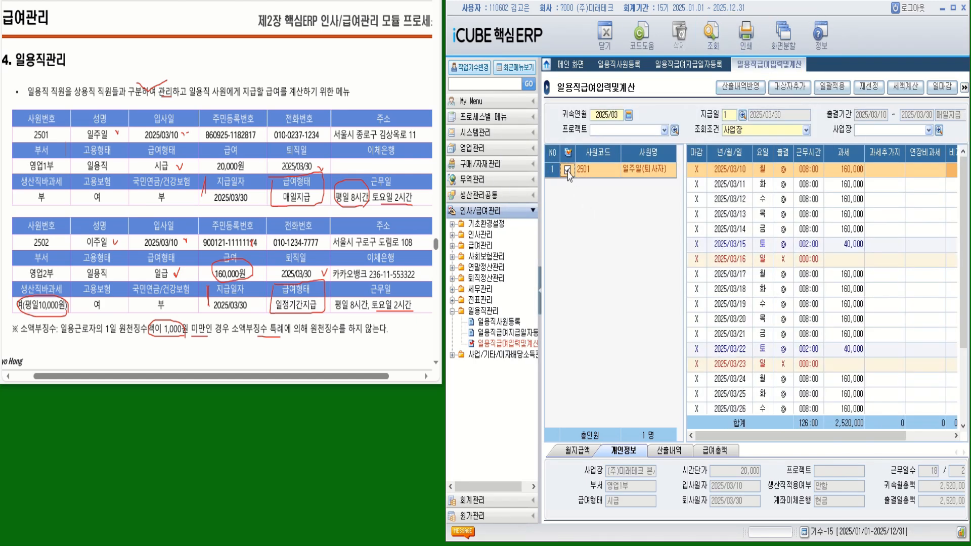
- Preview employee 2501's register with print type 2.급여대장출력(과세/비과세표시)
click(746, 33)
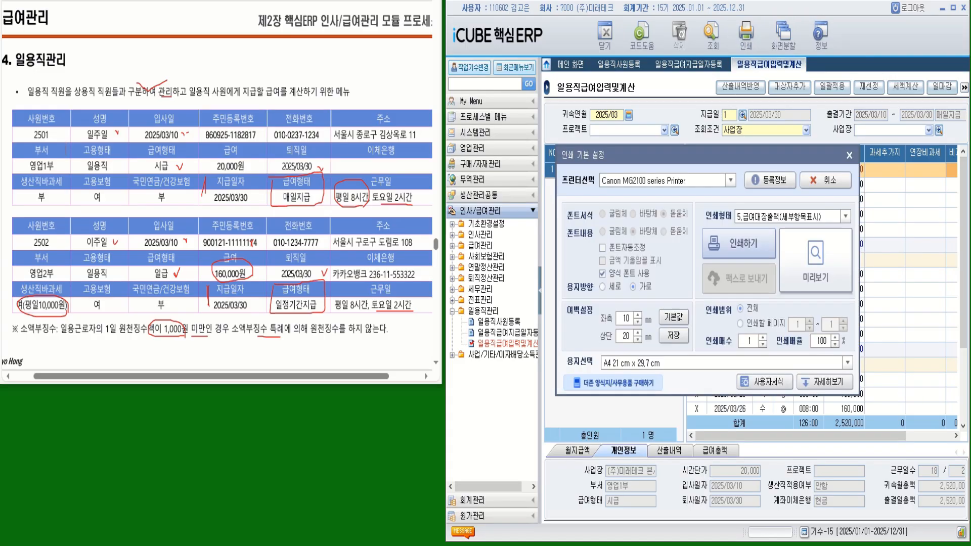
click(845, 220)
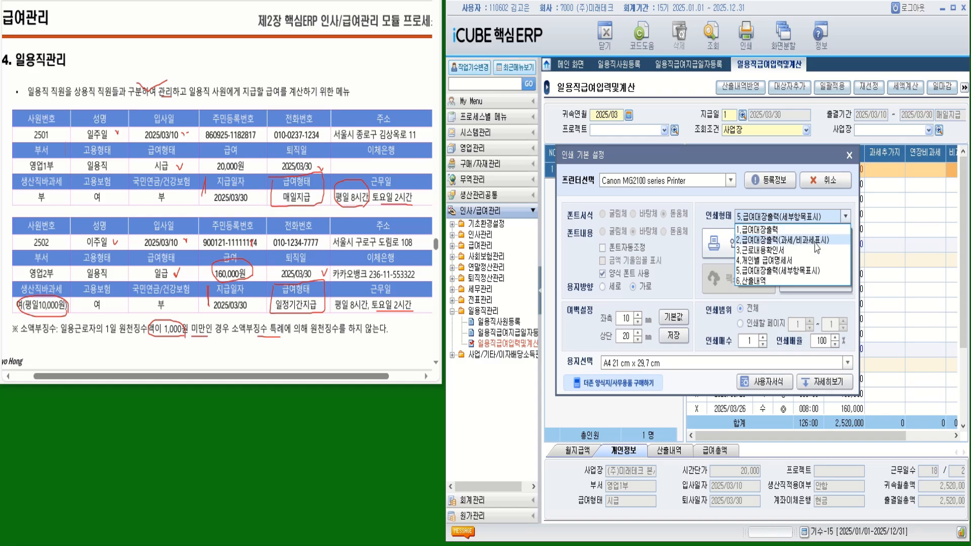
click(816, 241)
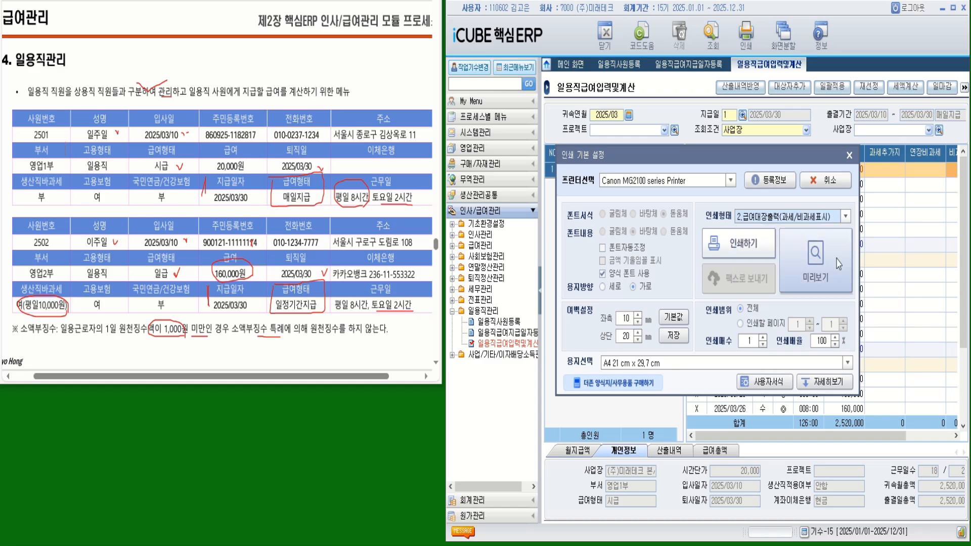
click(845, 217)
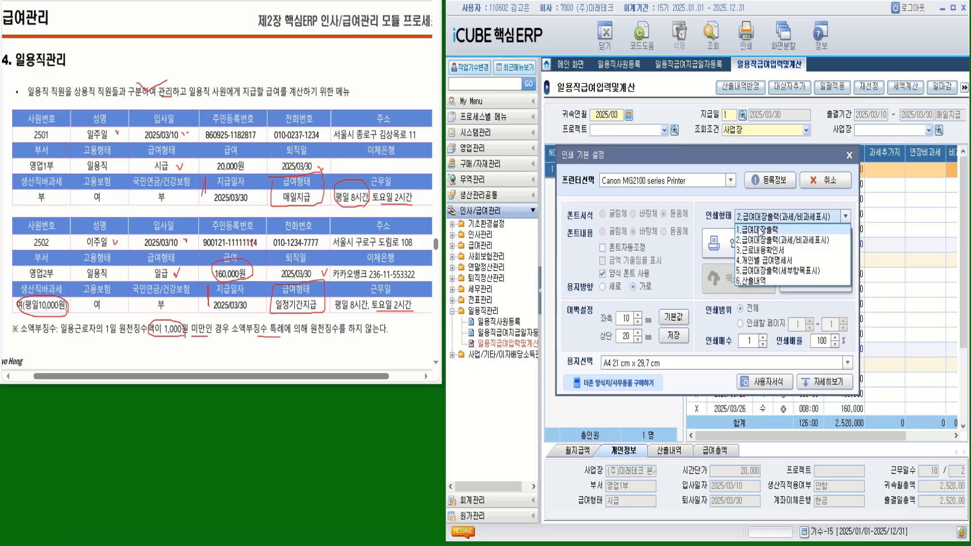
click(763, 240)
click(815, 261)
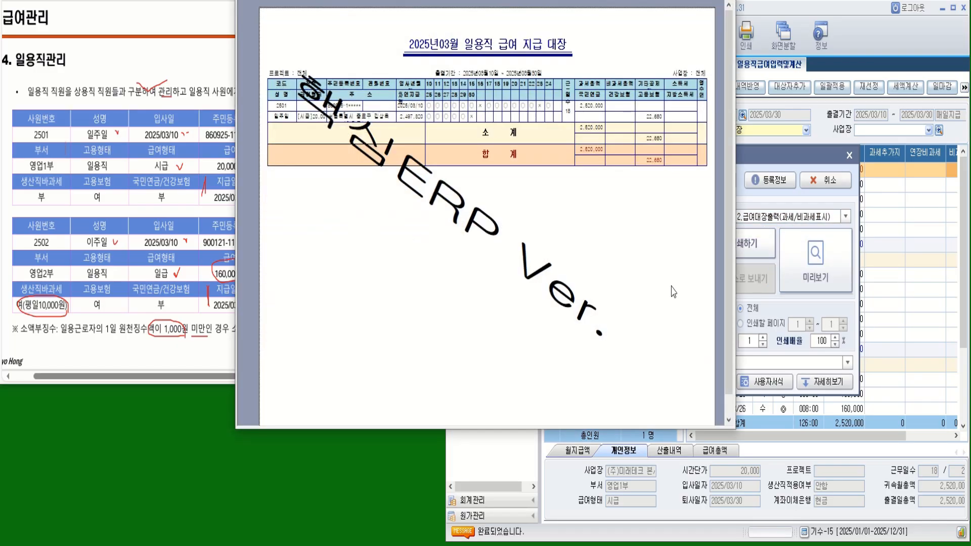
- Enlarge the preview to check 22,680 employment insurance, then close it
drag(565, 117, 730, 149)
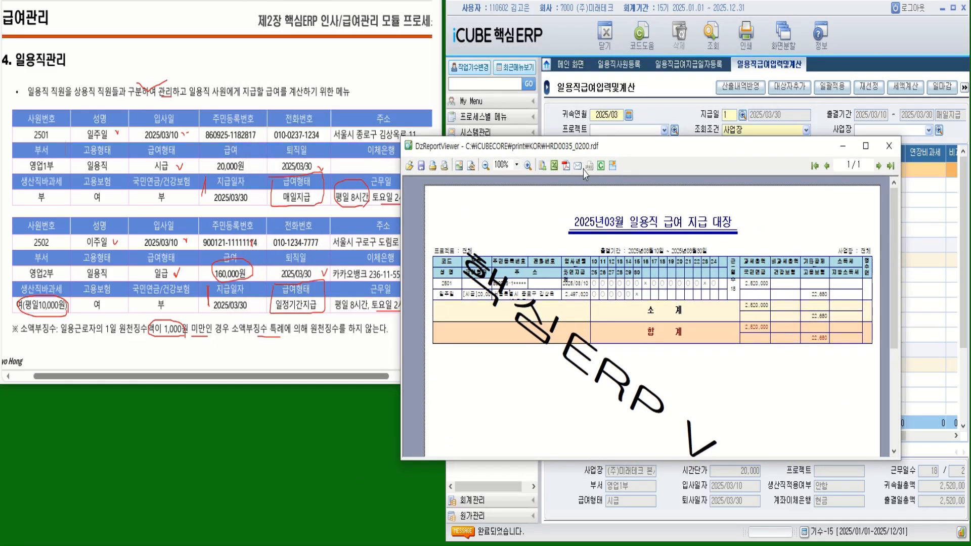
click(527, 165)
click(527, 166)
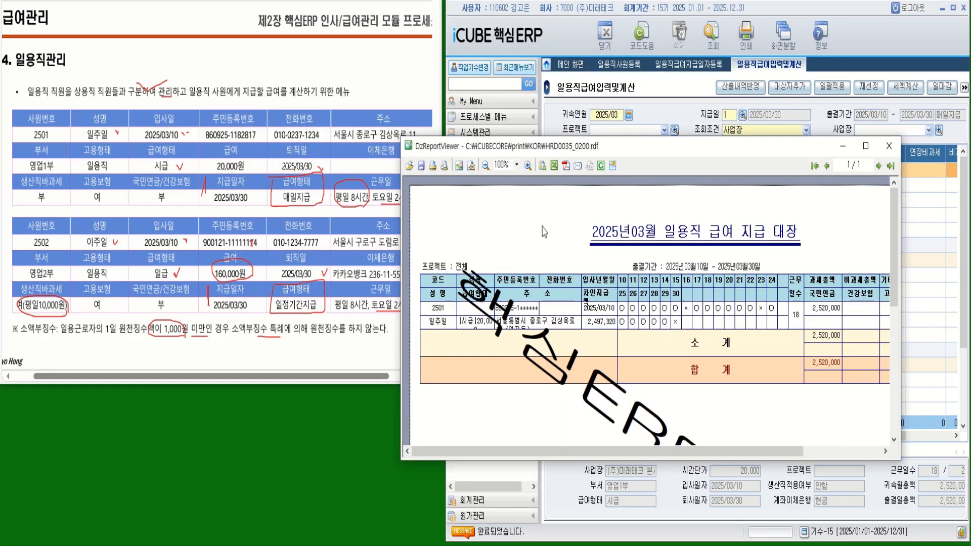
drag(685, 458, 715, 535)
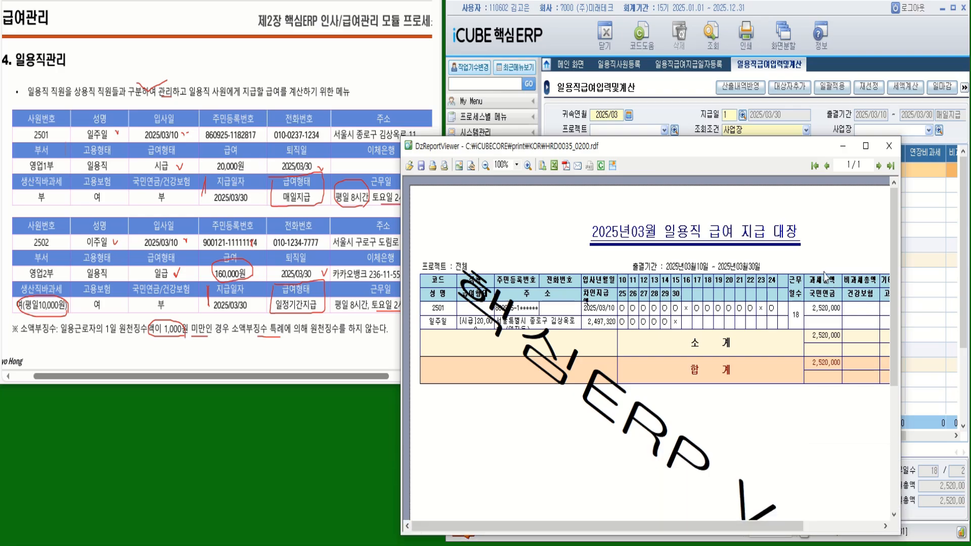
drag(776, 530, 856, 531)
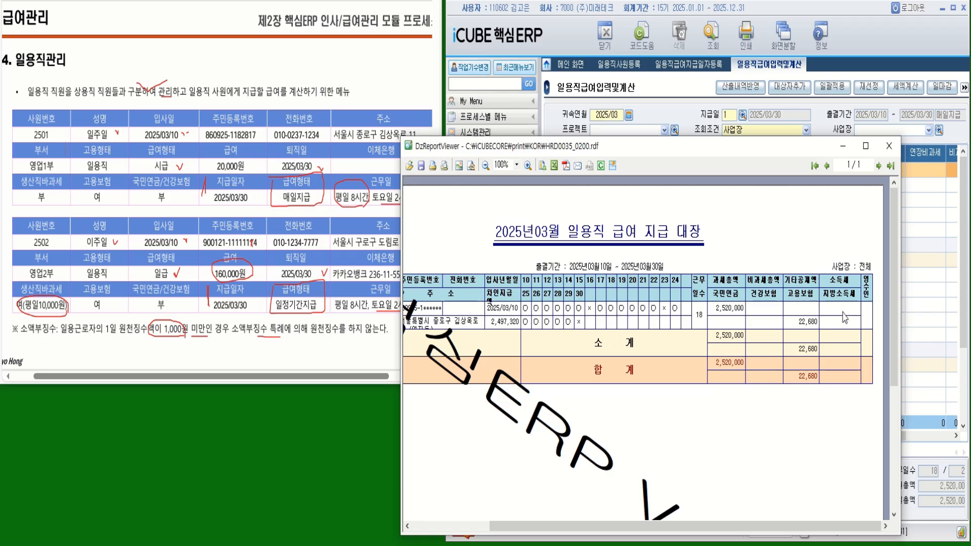
click(889, 146)
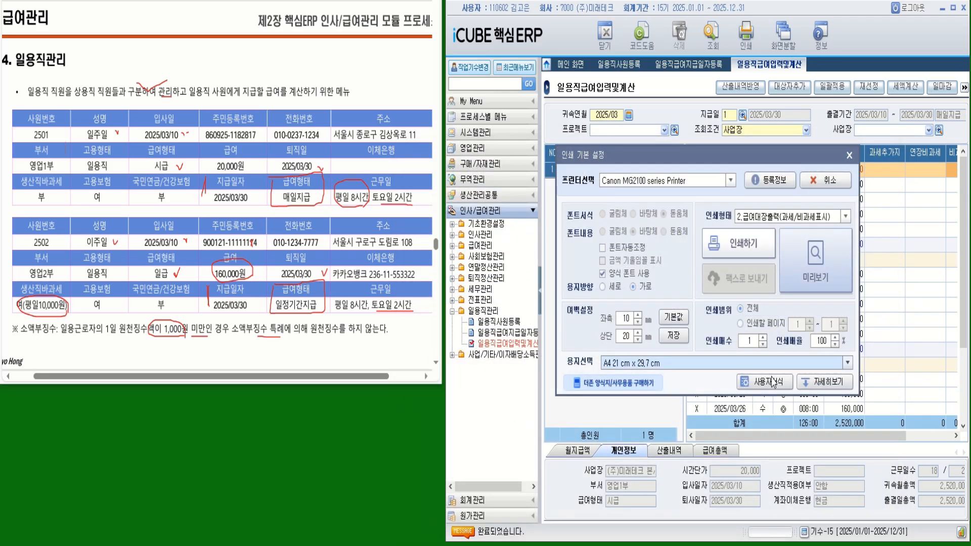
- Dismiss 인쇄 기본 설정 and close the 일용직급여입력및계산 tab, ending the lesson
click(848, 155)
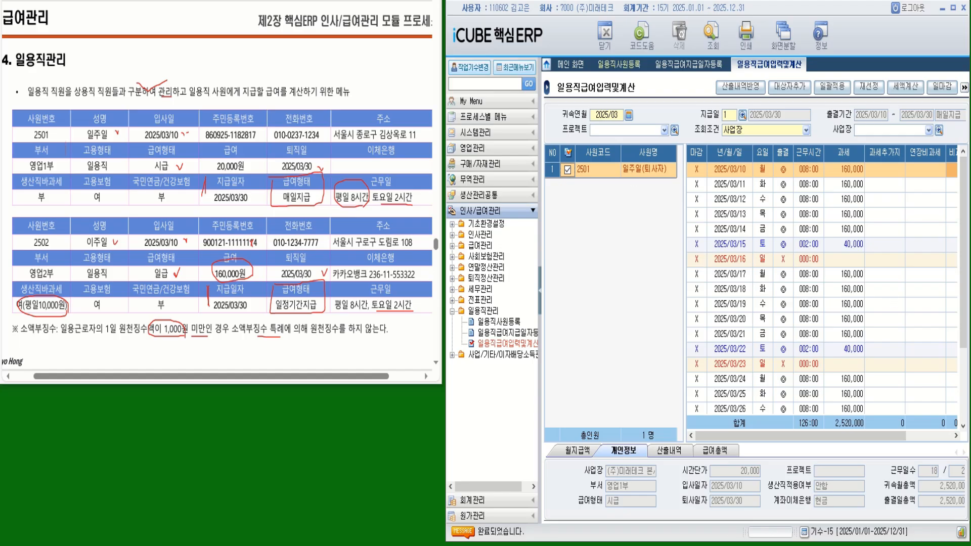
scroll(217, 187, left, 1)
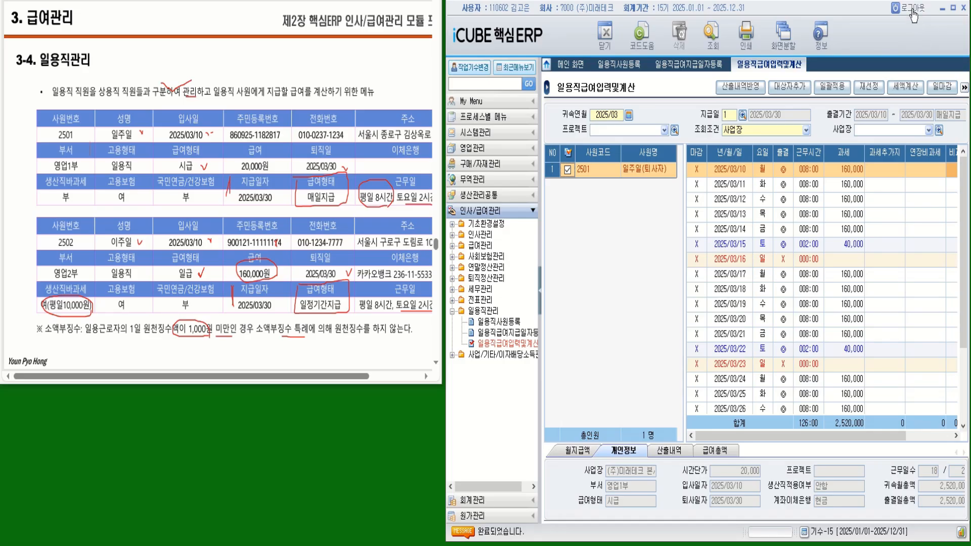
click(604, 33)
click(605, 33)
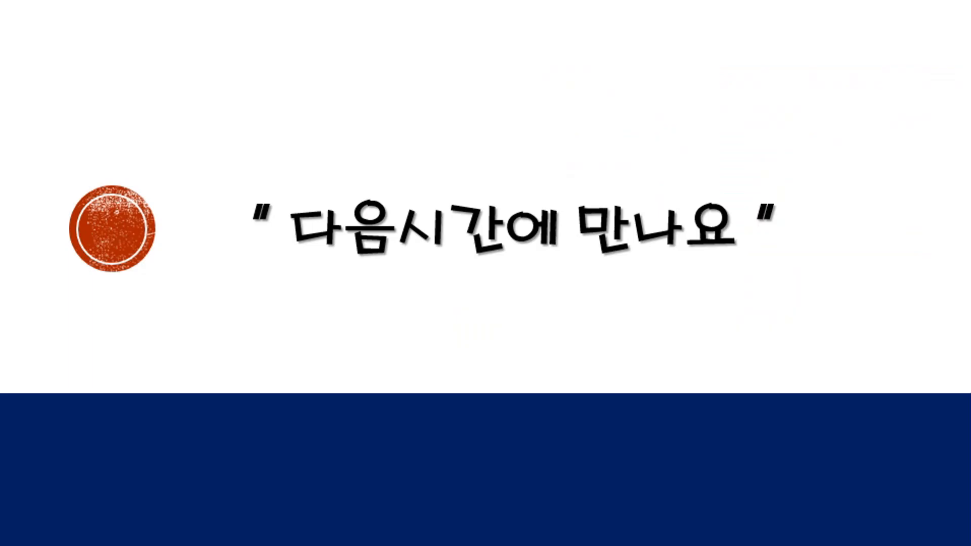